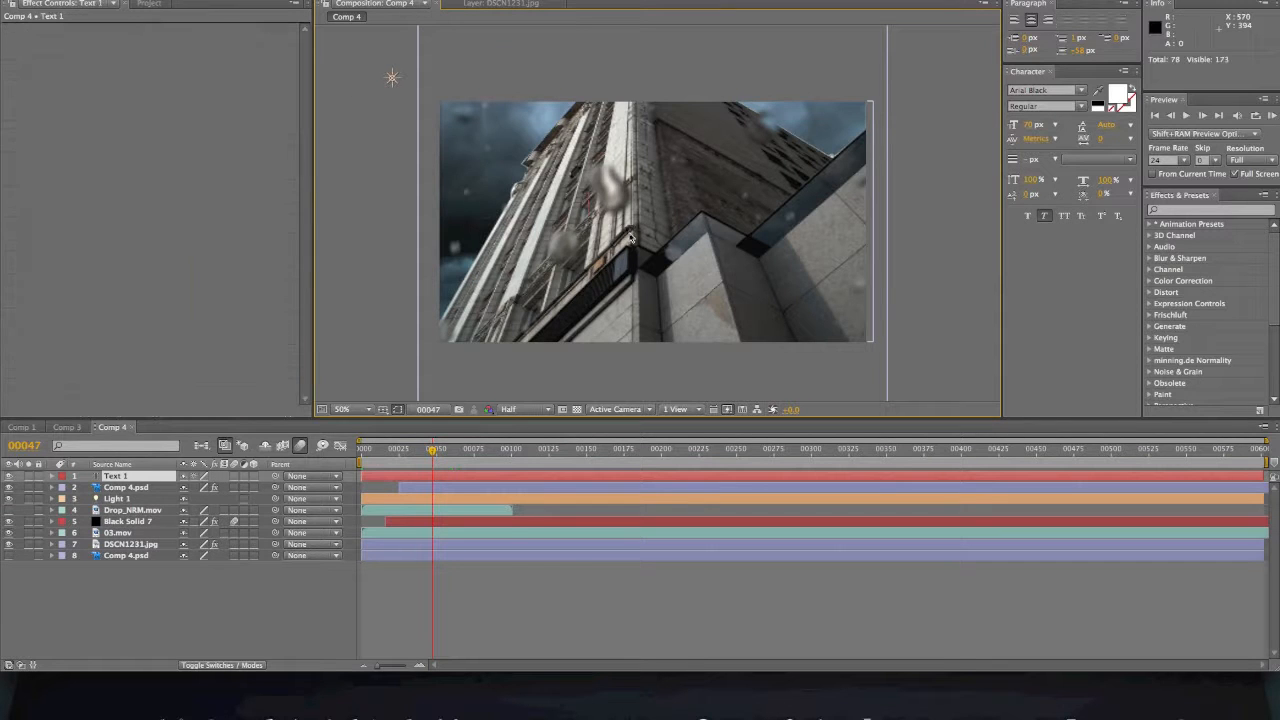
Step: Enter "Maddawgtut.com" in the new text layer and make it a 3D layer
text(Madda)
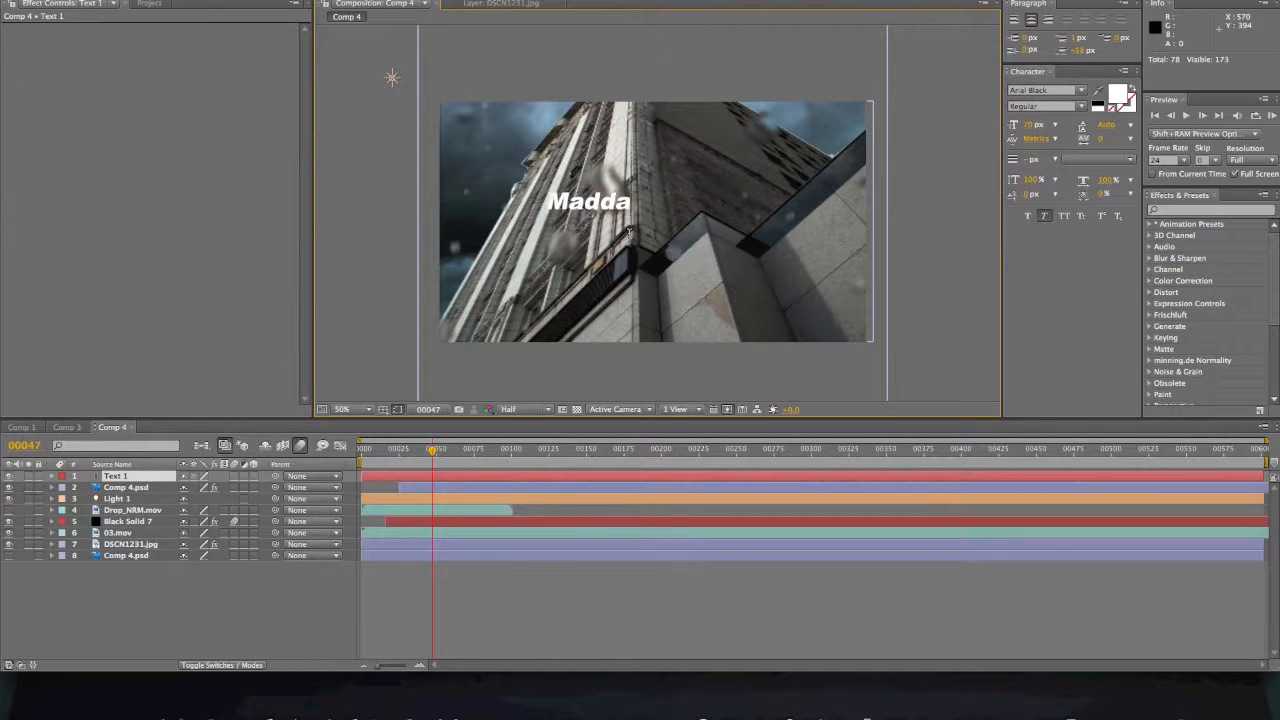
text(wgtut.com)
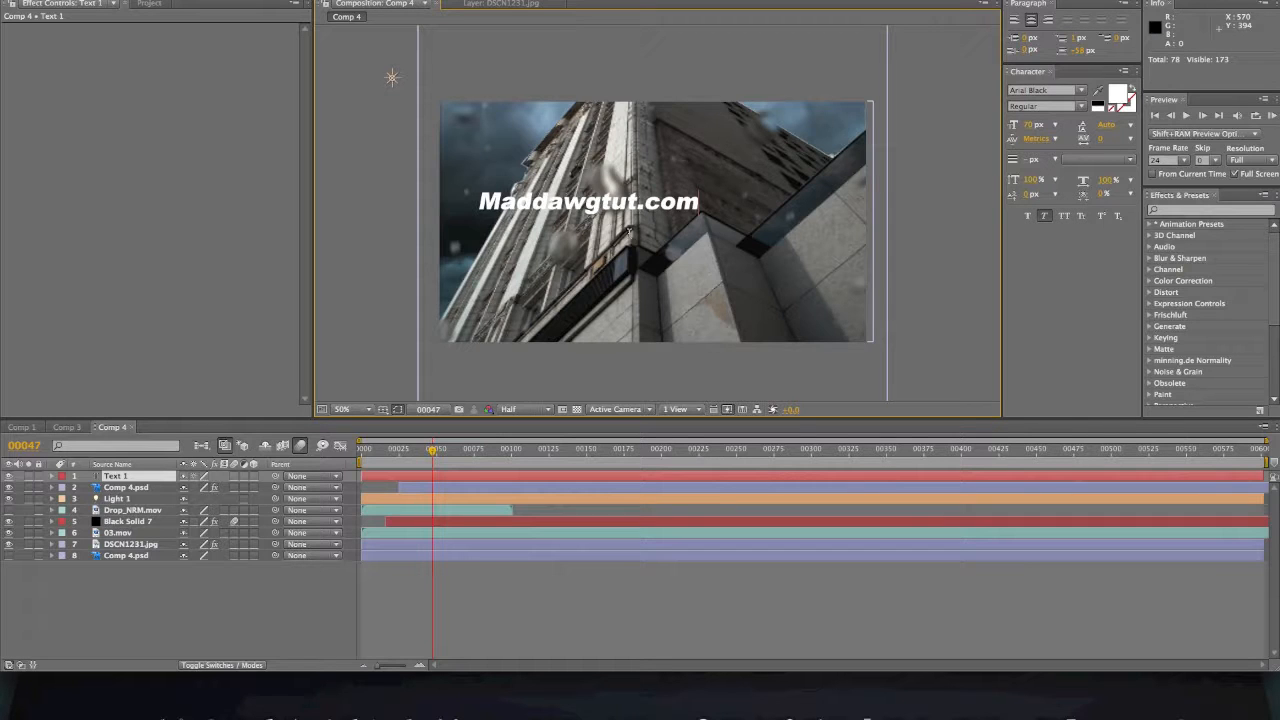
scroll(600, 212, up, 5)
scroll(601, 213, down, 6)
scroll(524, 146, down, 1)
scroll(524, 146, up, 2)
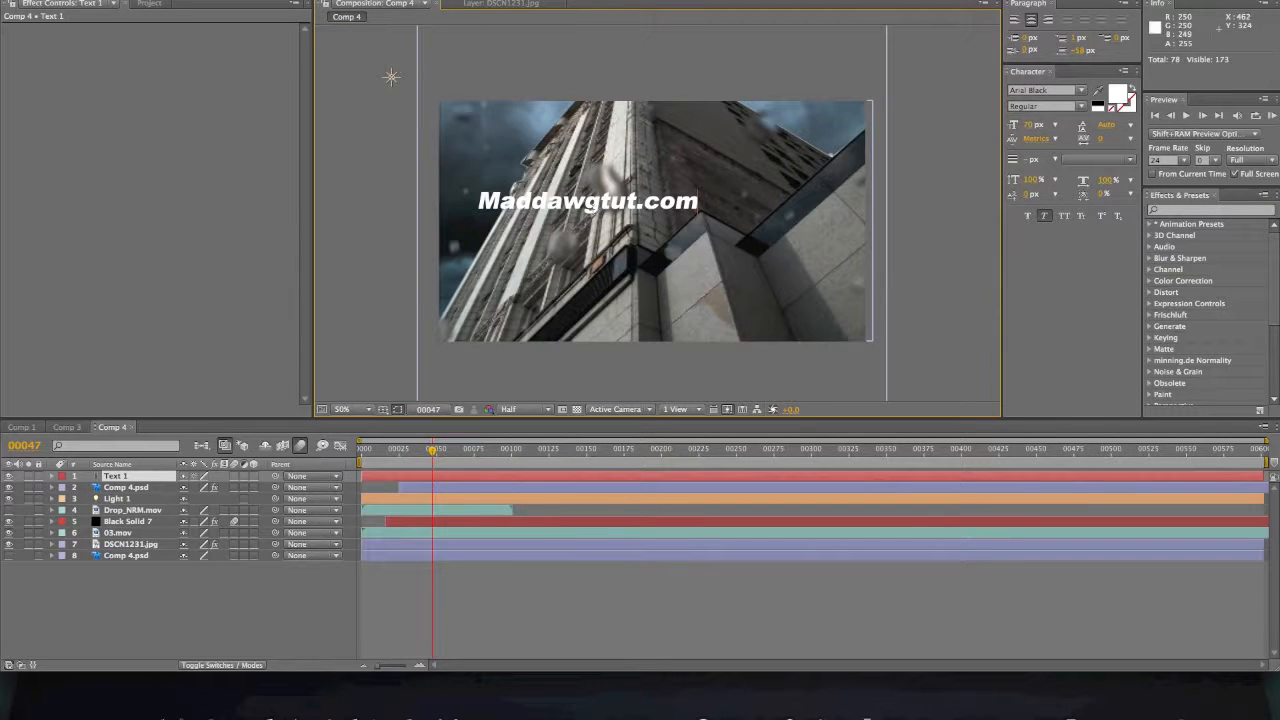
click(254, 477)
key(w)
mouse_move(583, 196)
mouse_down()
mouse_move(610, 210)
mouse_move(590, 207)
mouse_up()
key(super+z)
key(super+z)
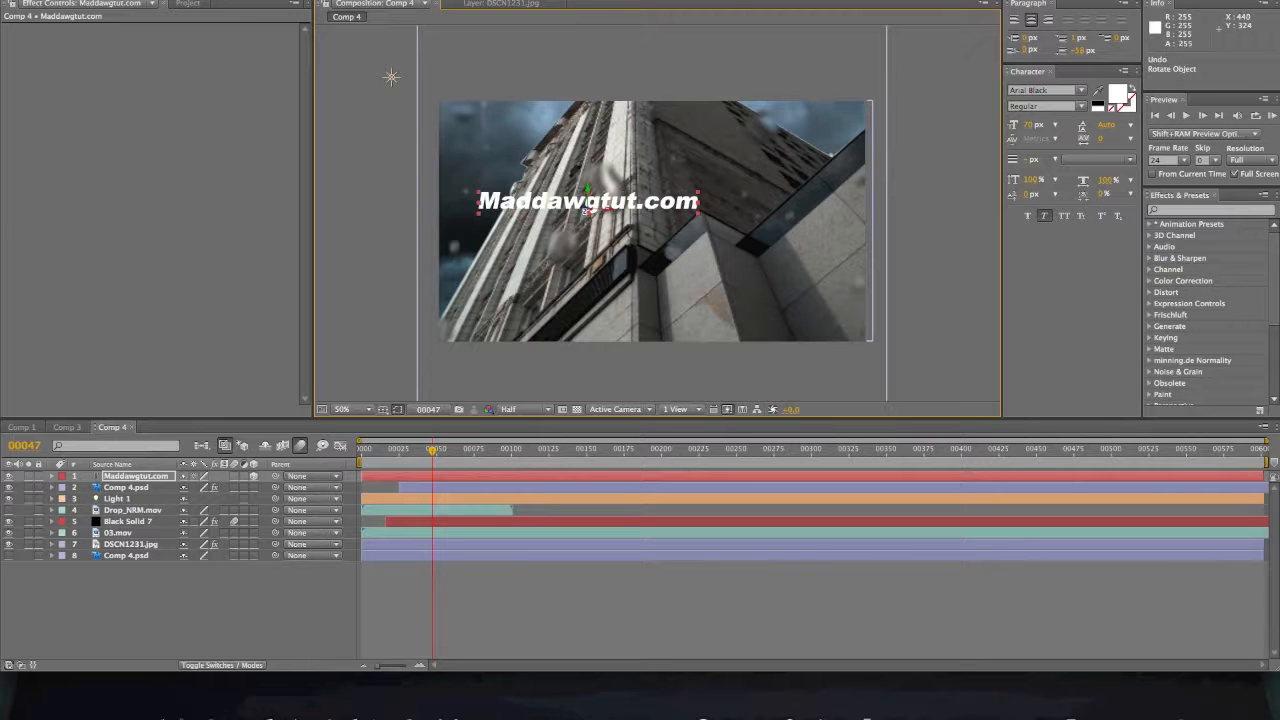
drag(586, 211, 589, 206)
key(super+z)
Step: Move the 3D text over the dark wall at about 1006, 236, 551 and tilt its Z orientation to about 338.7°
drag(684, 201, 785, 178)
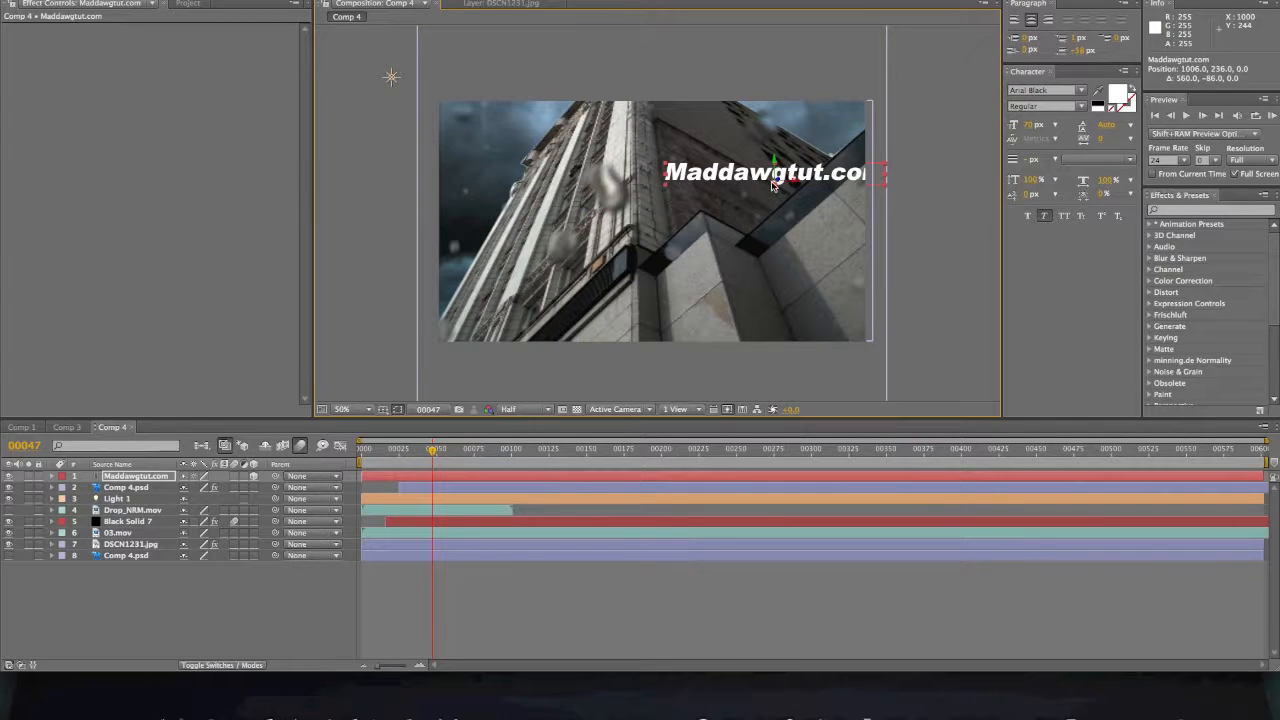
drag(773, 182, 778, 173)
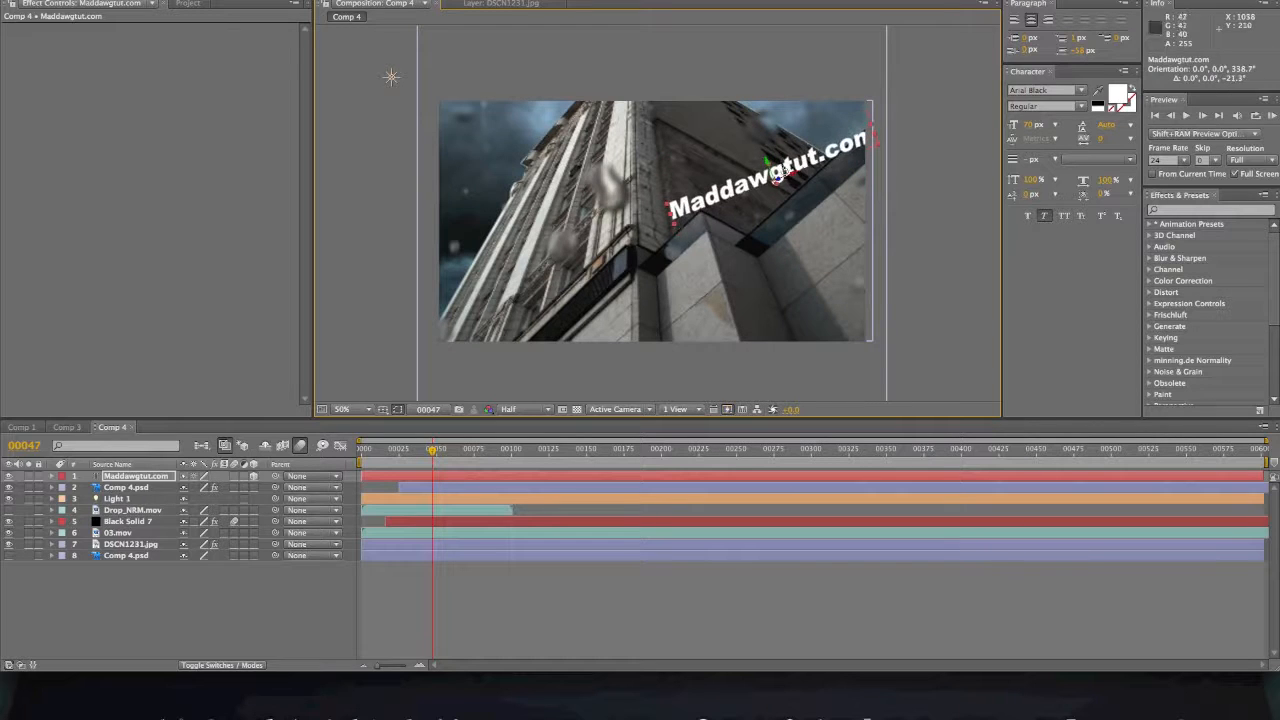
key(t)
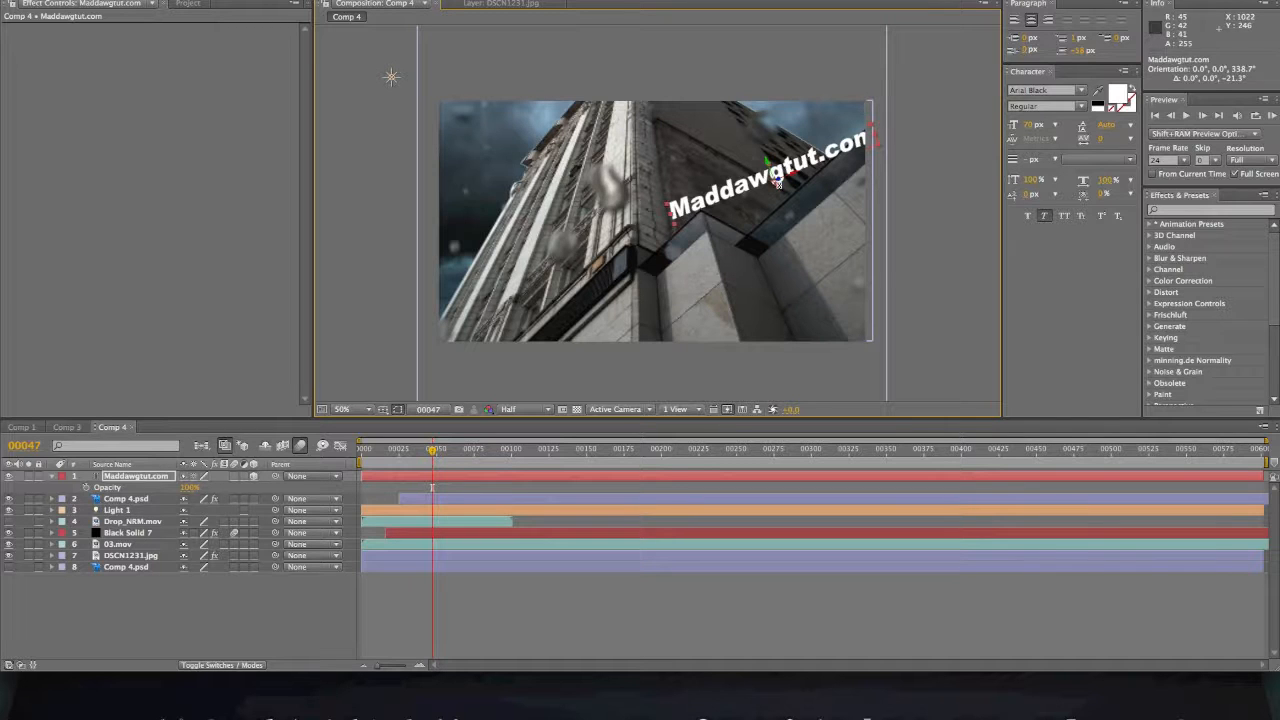
drag(778, 183, 738, 190)
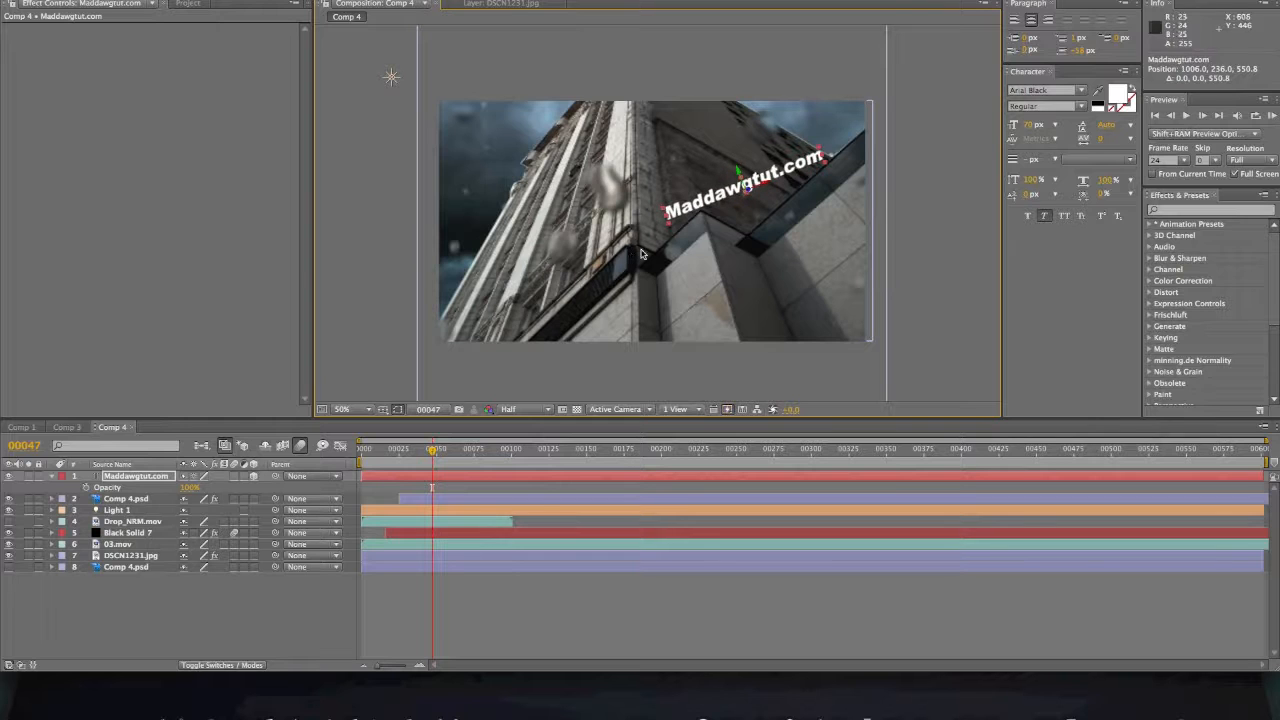
Step: Reposition the text along the building's ledge and rotate it to an orientation of about 10.7°, 42.5°, 316.5°
key(w)
drag(746, 185, 758, 181)
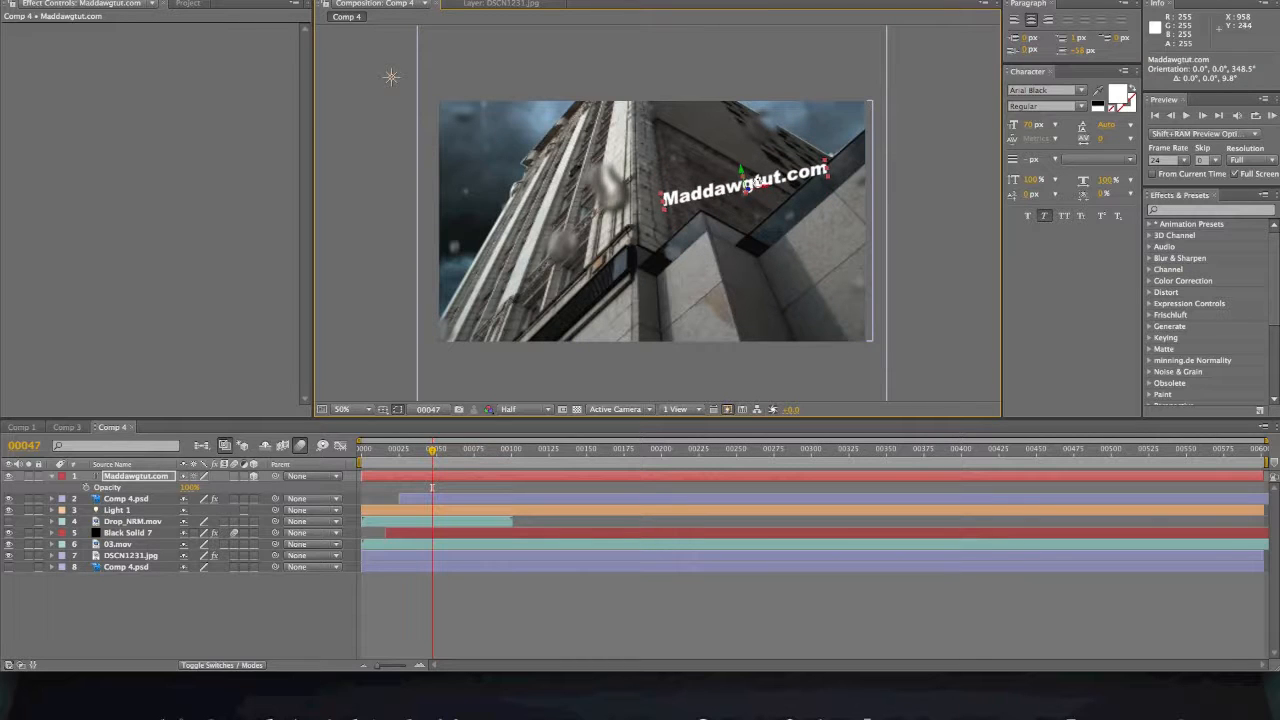
drag(748, 186, 792, 200)
key(w)
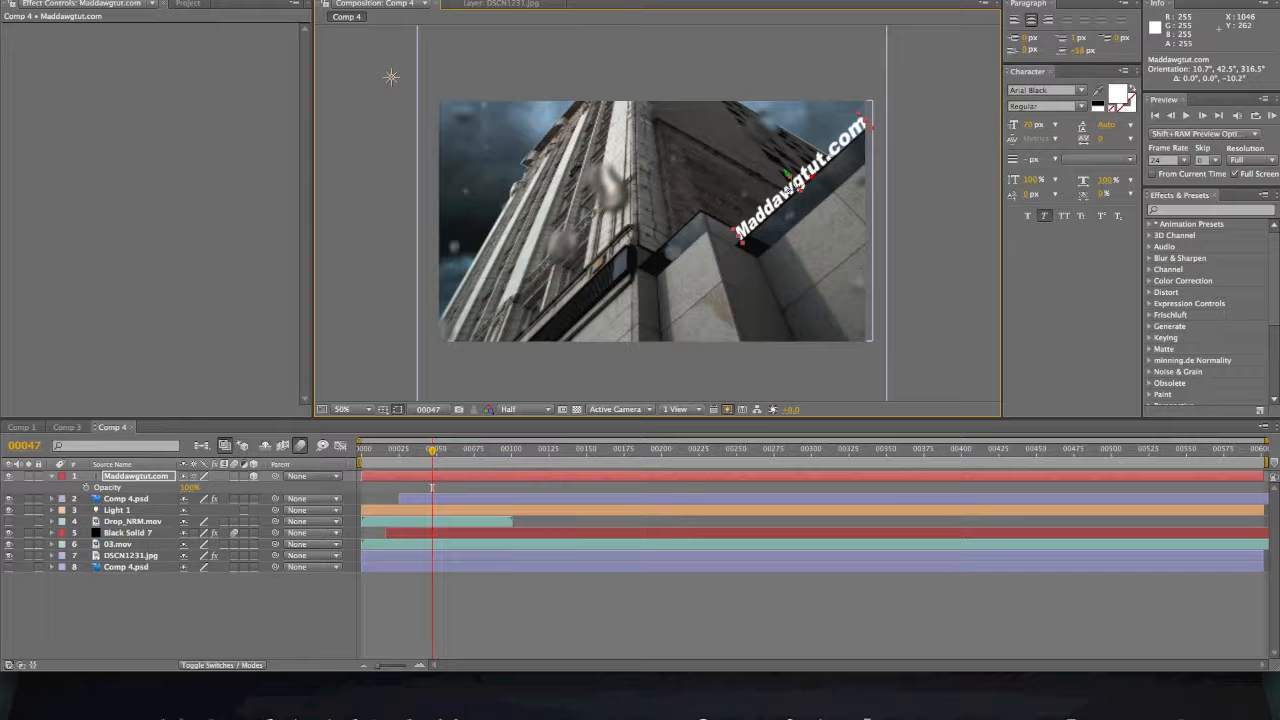
click(812, 232)
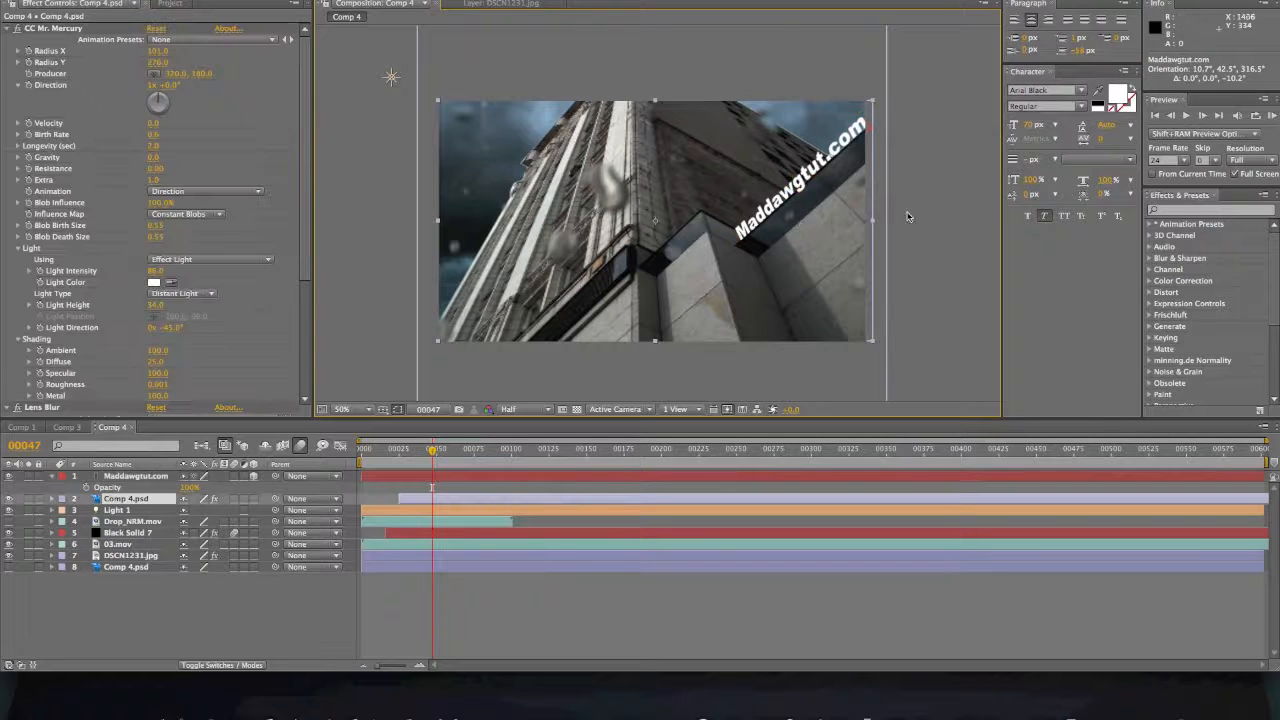
double_click(810, 175)
click(340, 4)
Step: Set all the text of the Maddawgtut.com layer to All Caps
click(149, 476)
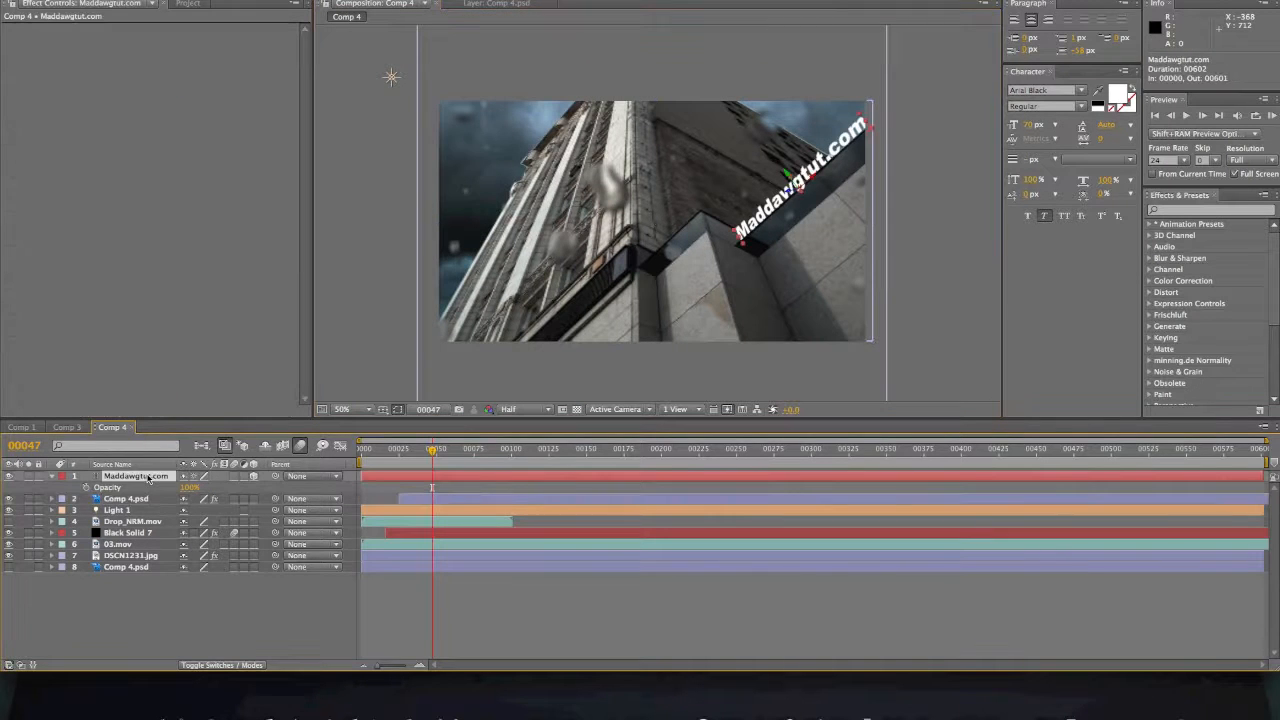
double_click(149, 476)
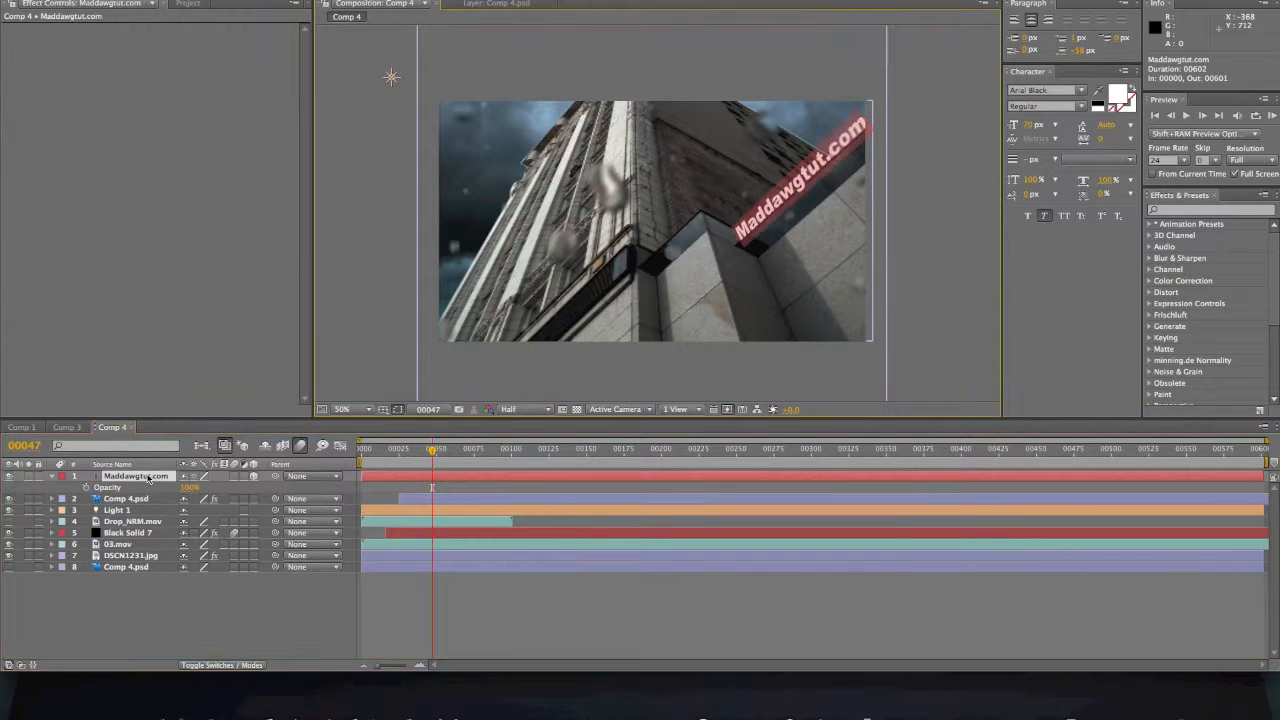
click(1063, 214)
click(1063, 214)
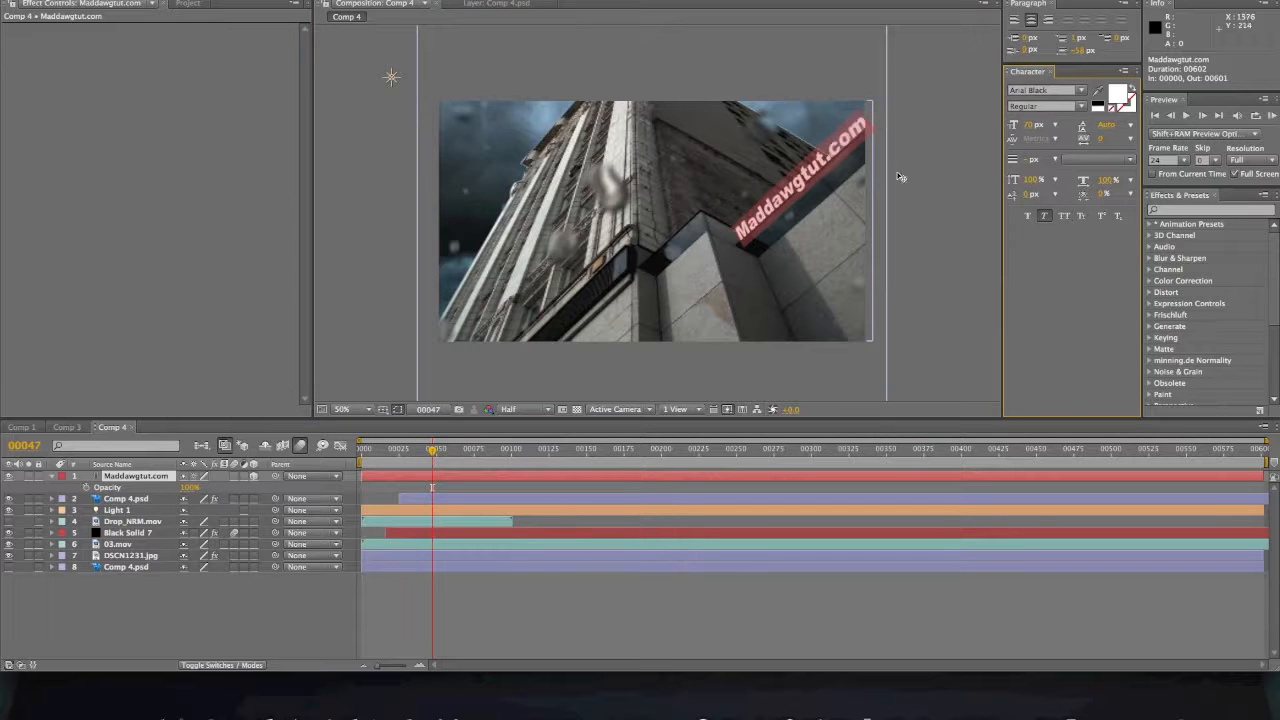
click(1063, 214)
click(850, 123)
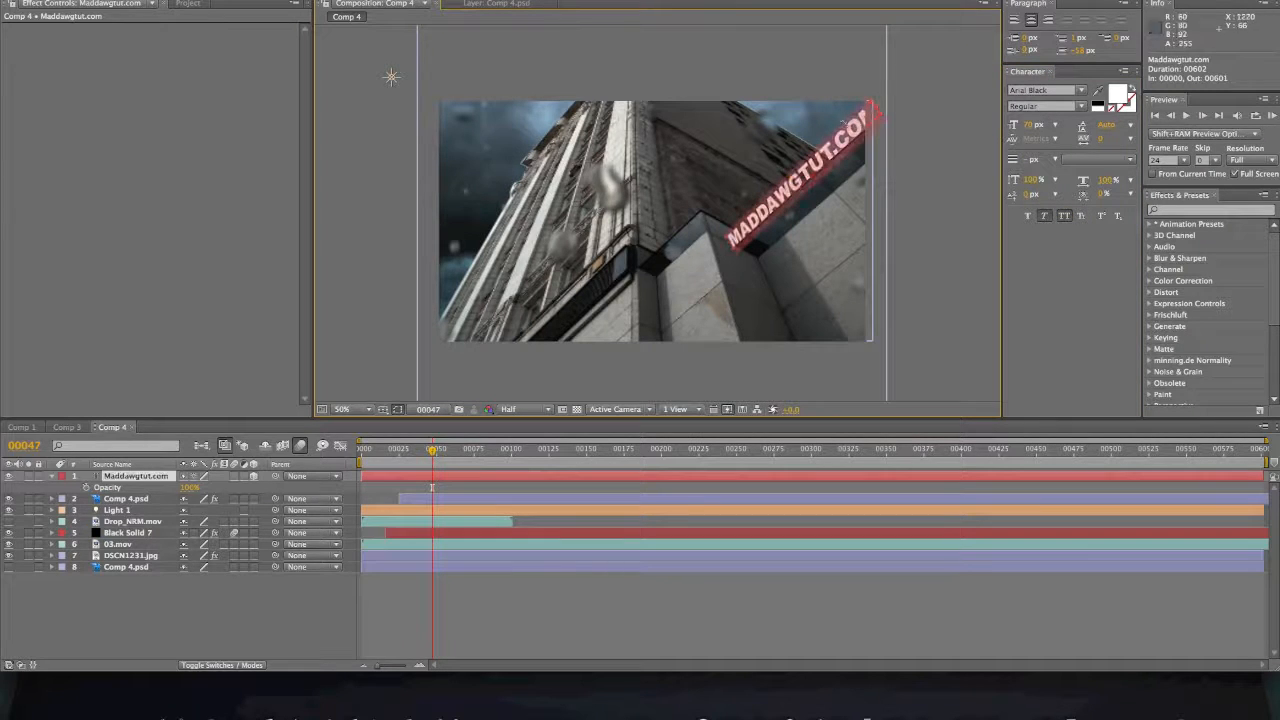
click(19, 1)
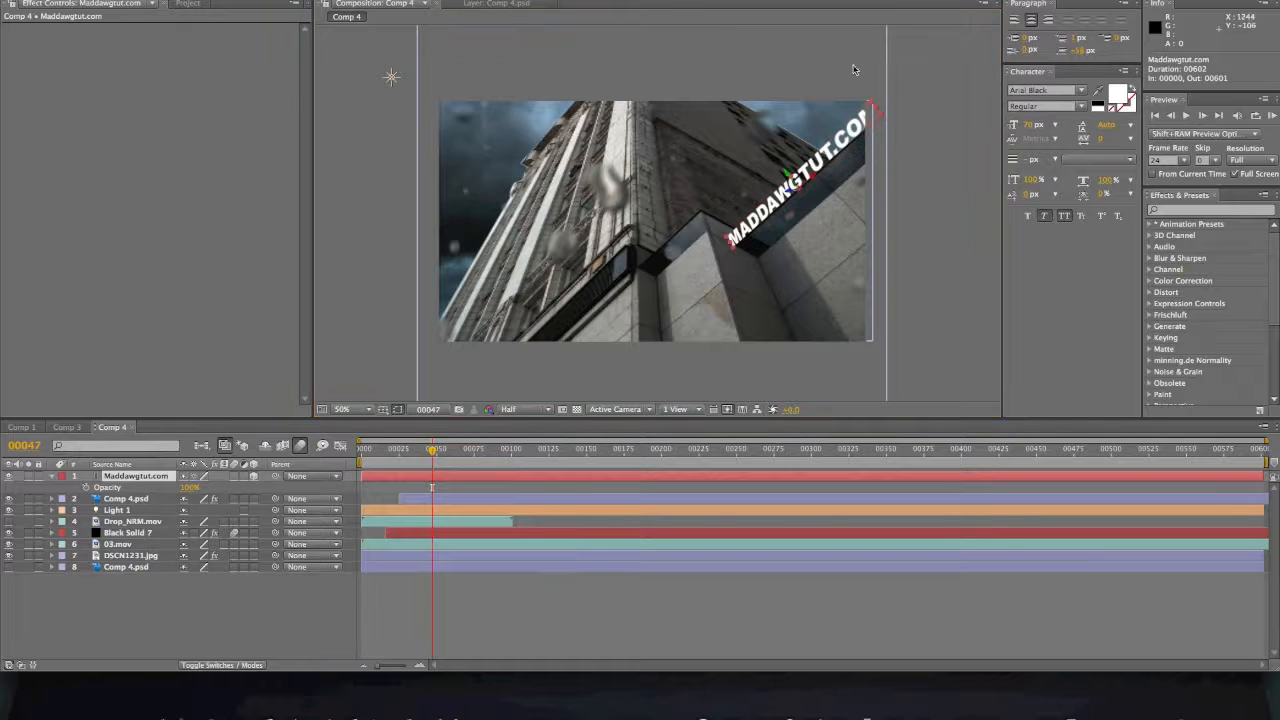
Step: Scale down the text to fit inside the frame and position it on the ledge at about 1164, 247, 335
drag(872, 104, 849, 131)
click(911, 123)
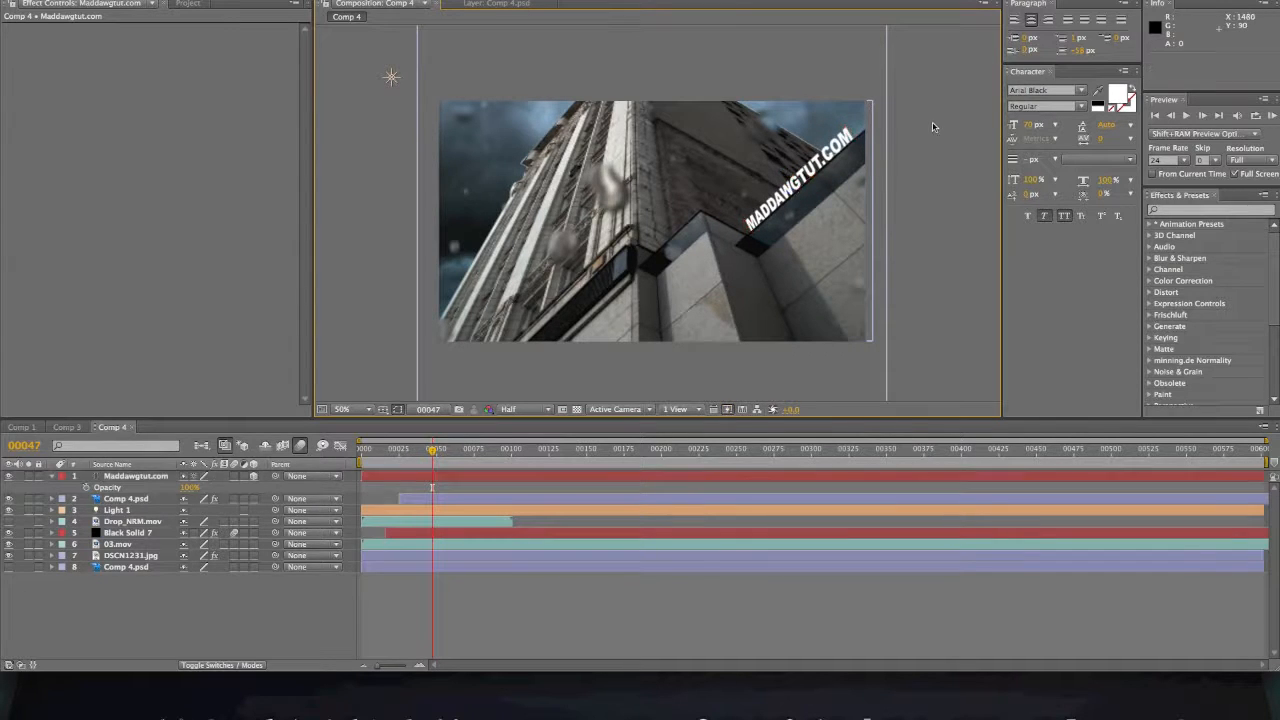
click(819, 159)
drag(789, 175, 791, 179)
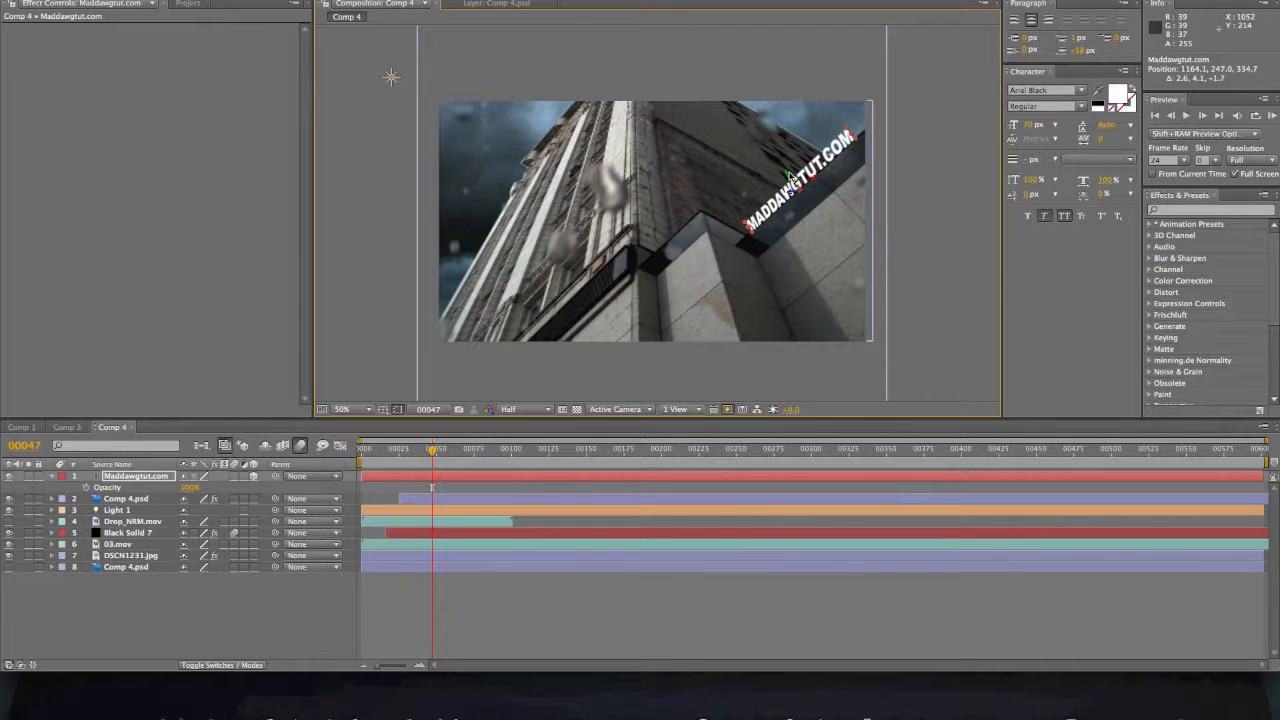
click(897, 163)
key(period)
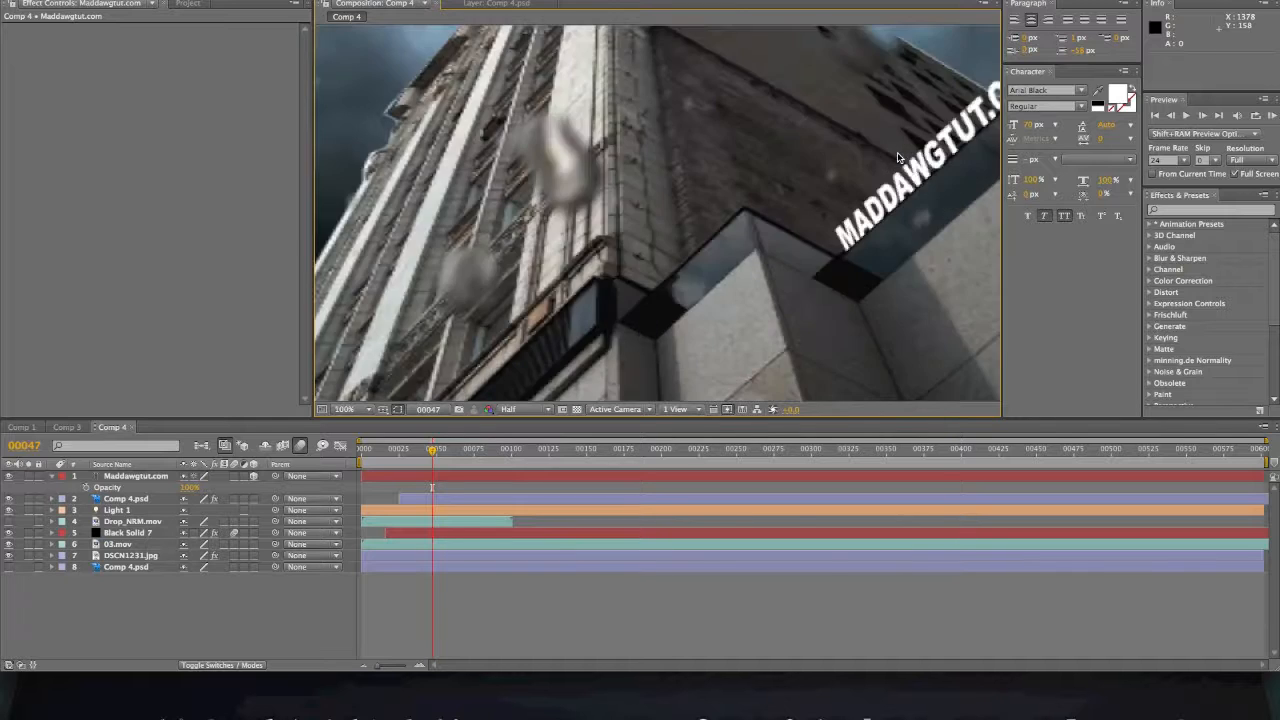
key(period)
drag(927, 155, 402, 156)
drag(660, 77, 650, 113)
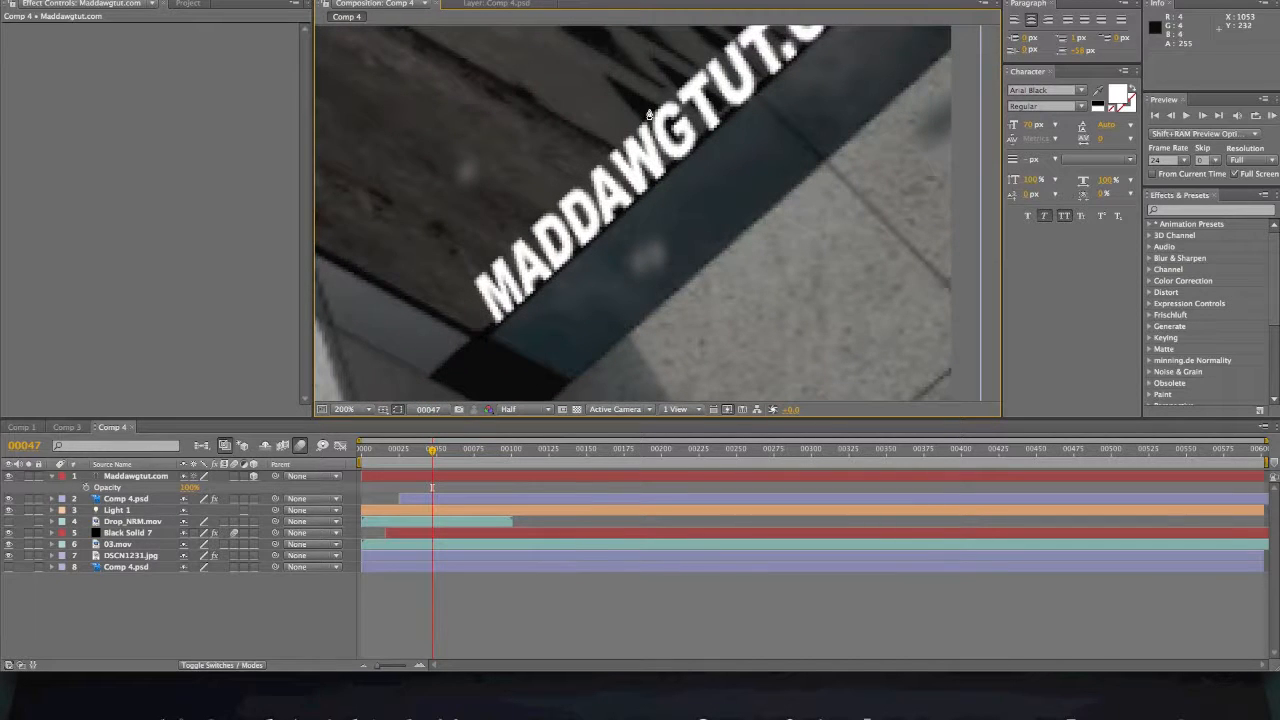
click(483, 332)
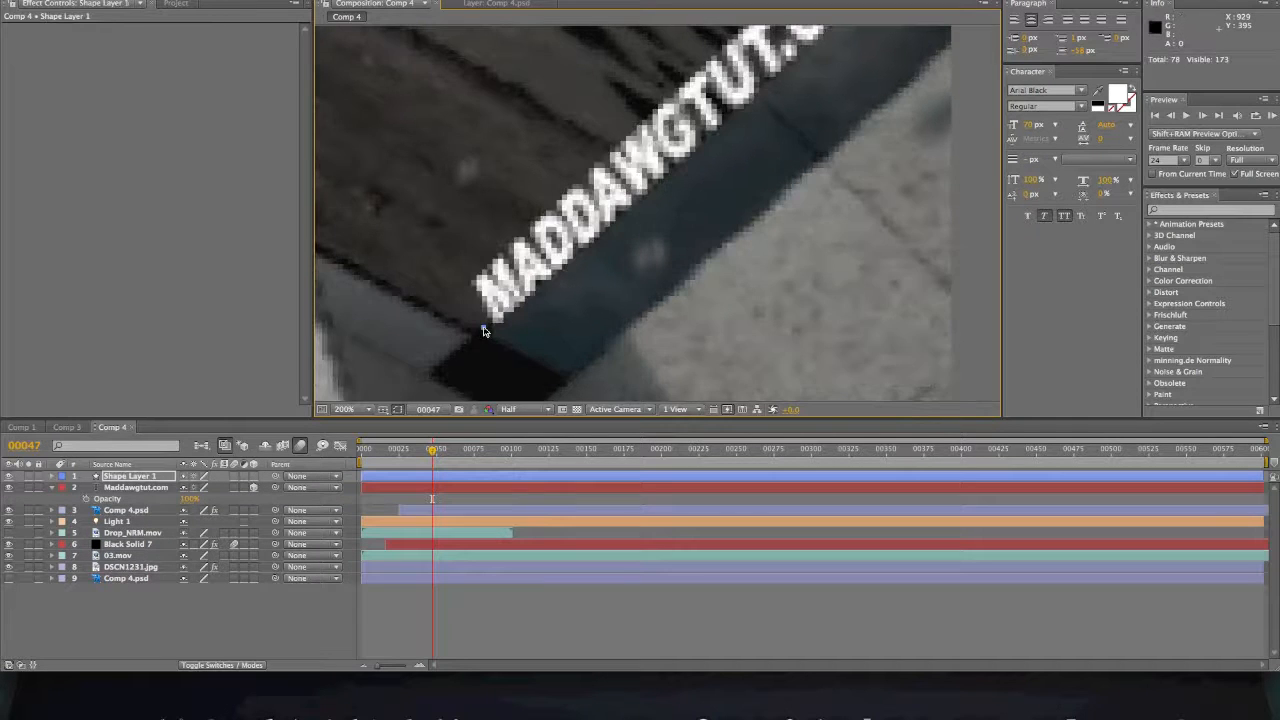
key(super+z)
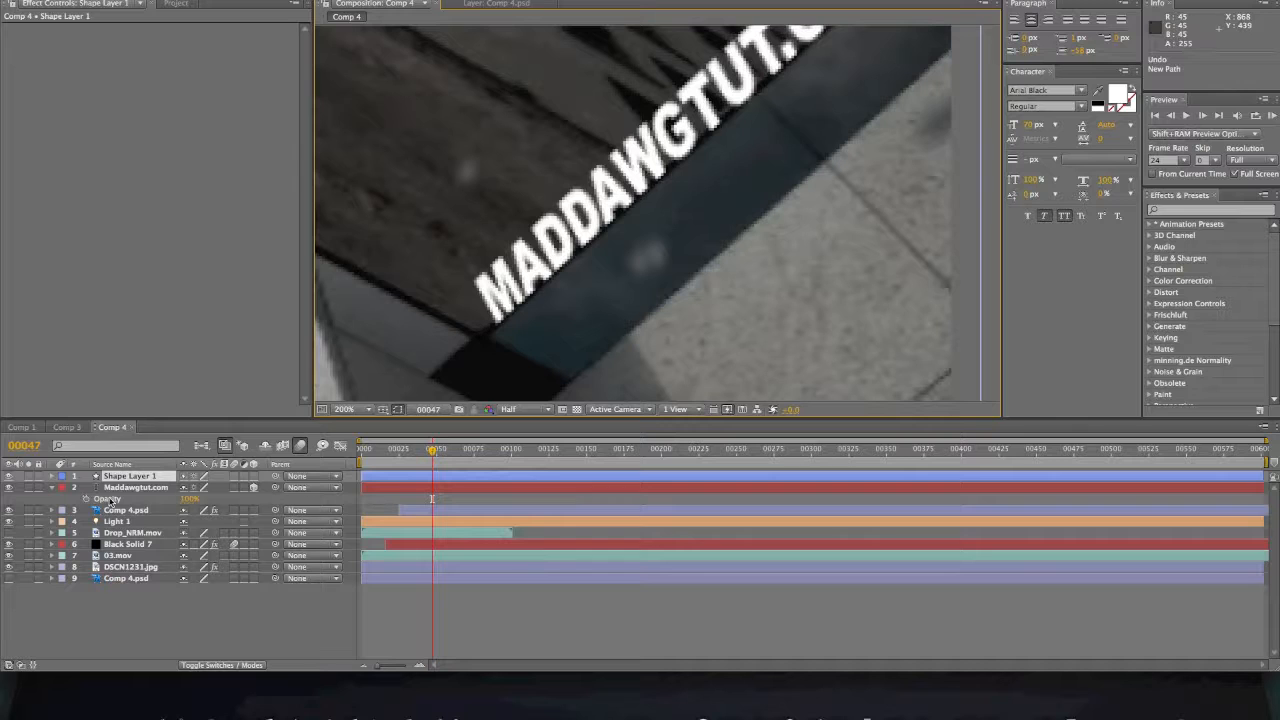
key(Delete)
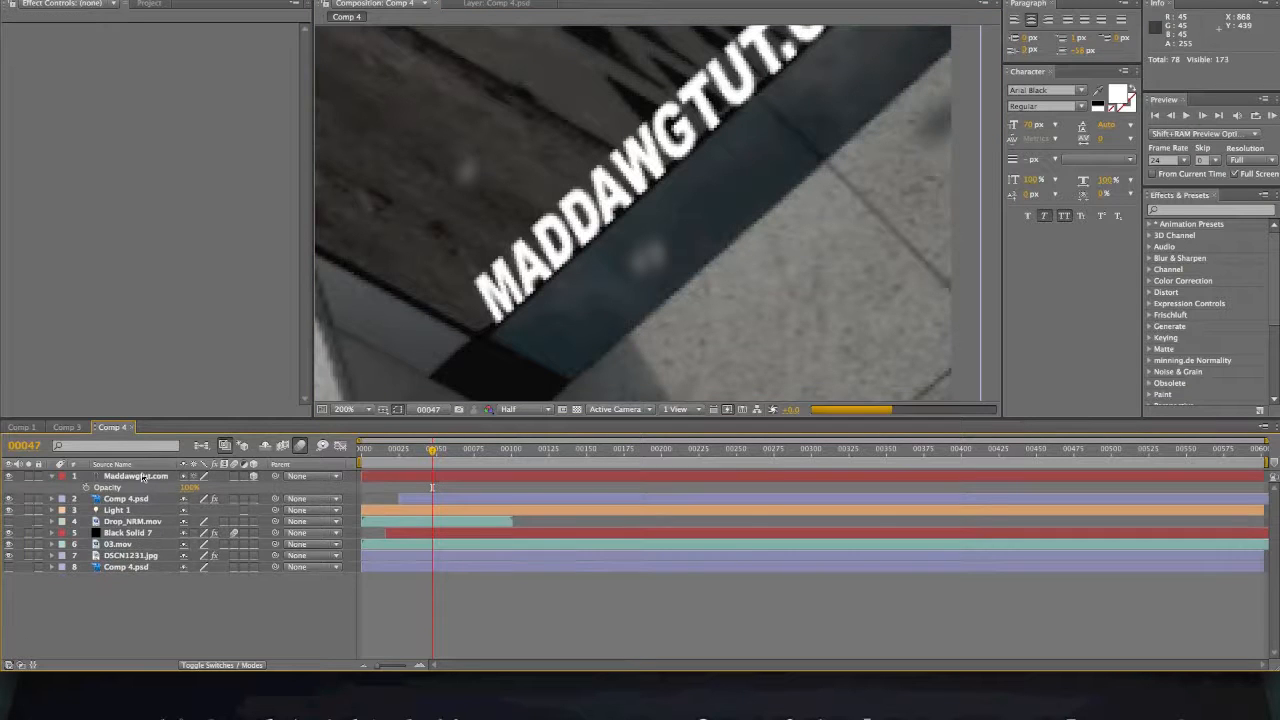
Step: Draw a Pen mask path on the Maddawgtut.com layer from the text's lower corner, around its upper side, to the ledge beyond the last letter
click(142, 477)
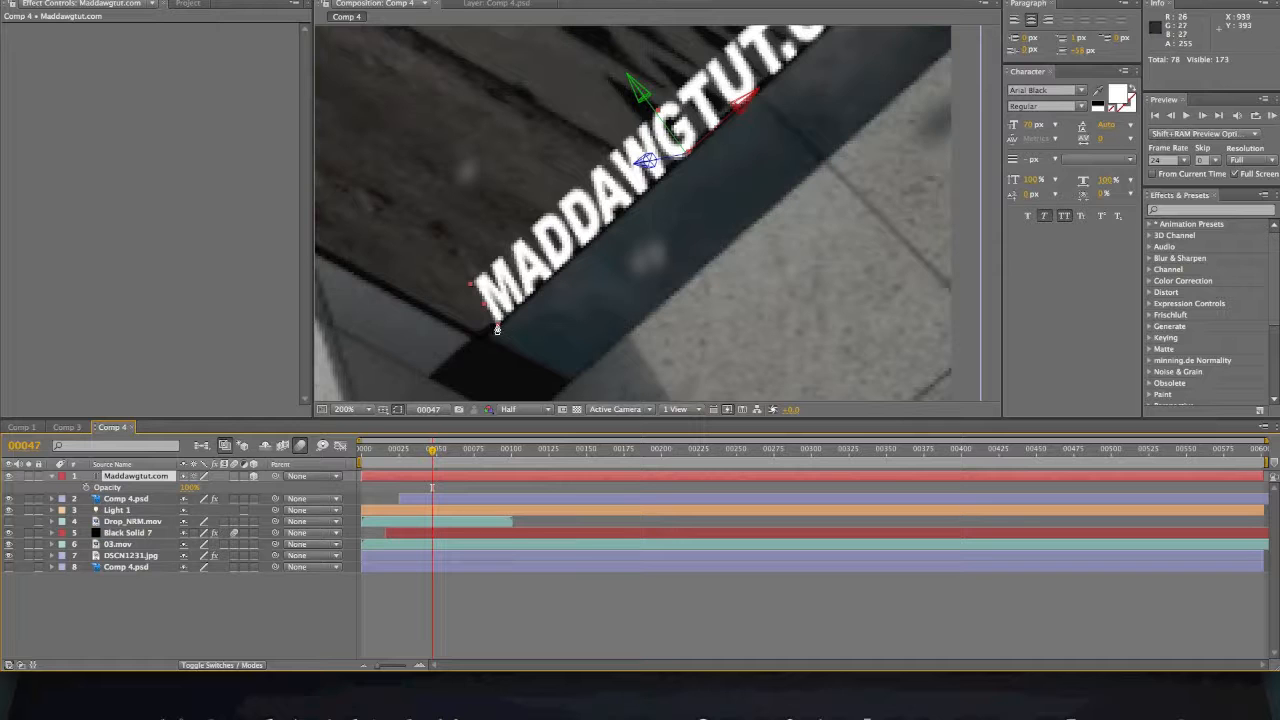
click(499, 329)
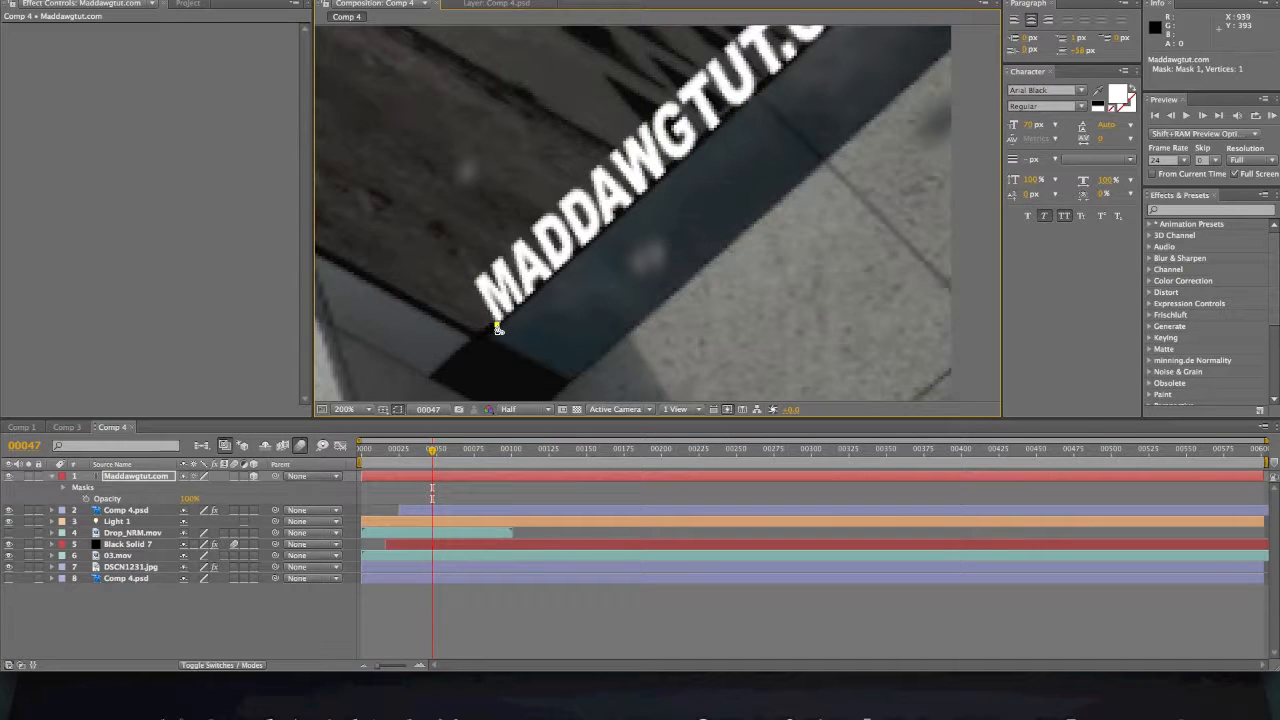
click(430, 295)
click(460, 148)
scroll(458, 154, down, 2)
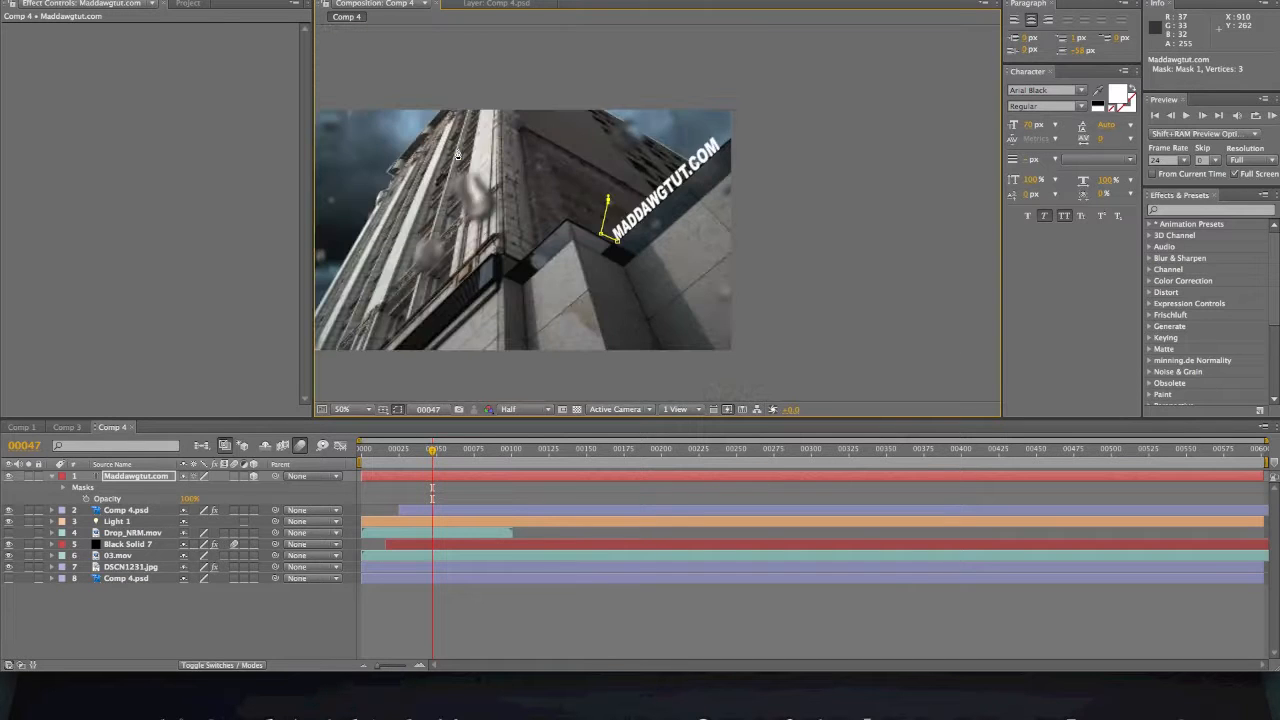
scroll(458, 154, up, 1)
drag(789, 271, 368, 225)
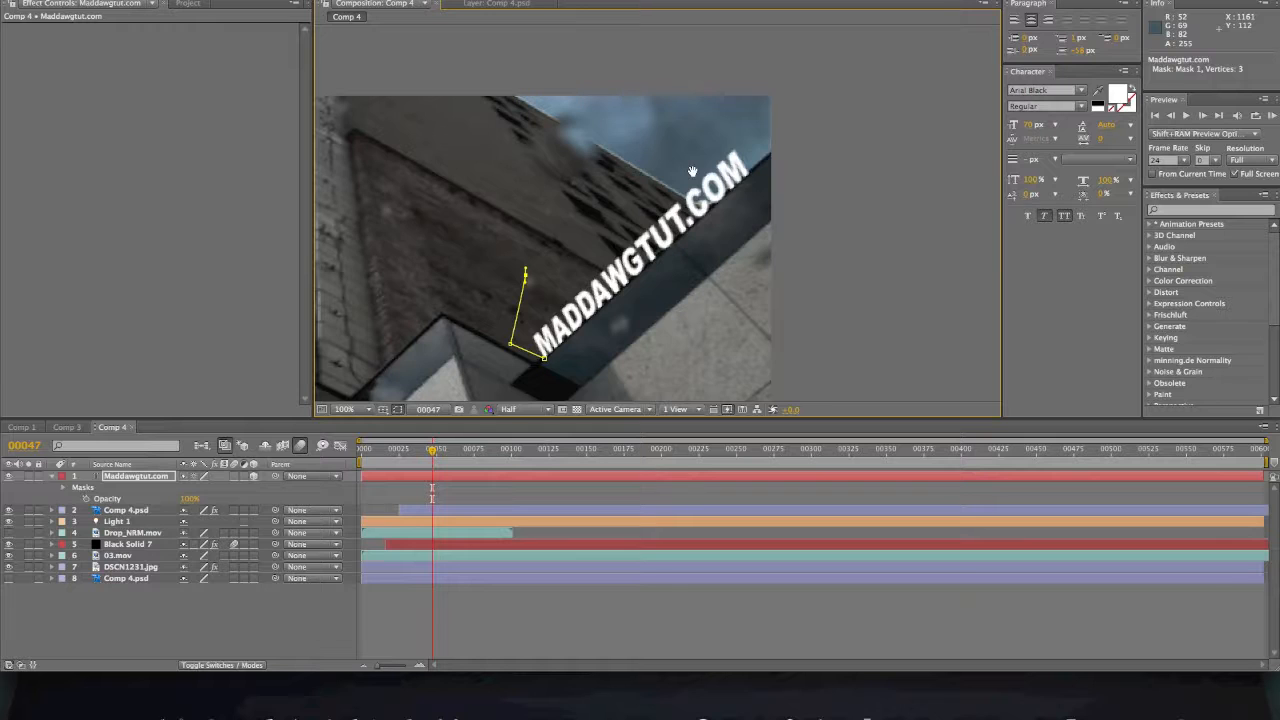
click(689, 133)
click(751, 127)
click(775, 137)
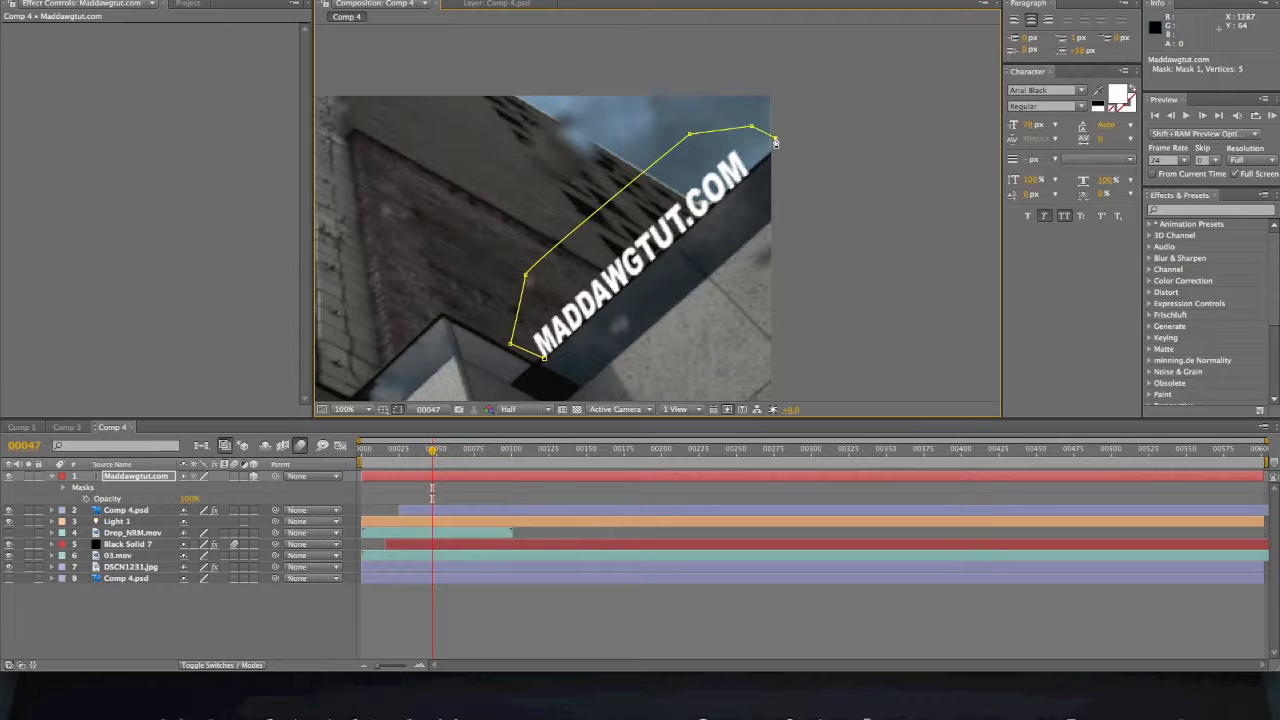
click(757, 162)
Step: With the text layer temporarily hidden, close its mask along the ledge's upper edge, then restore the layer's visibility
click(9, 477)
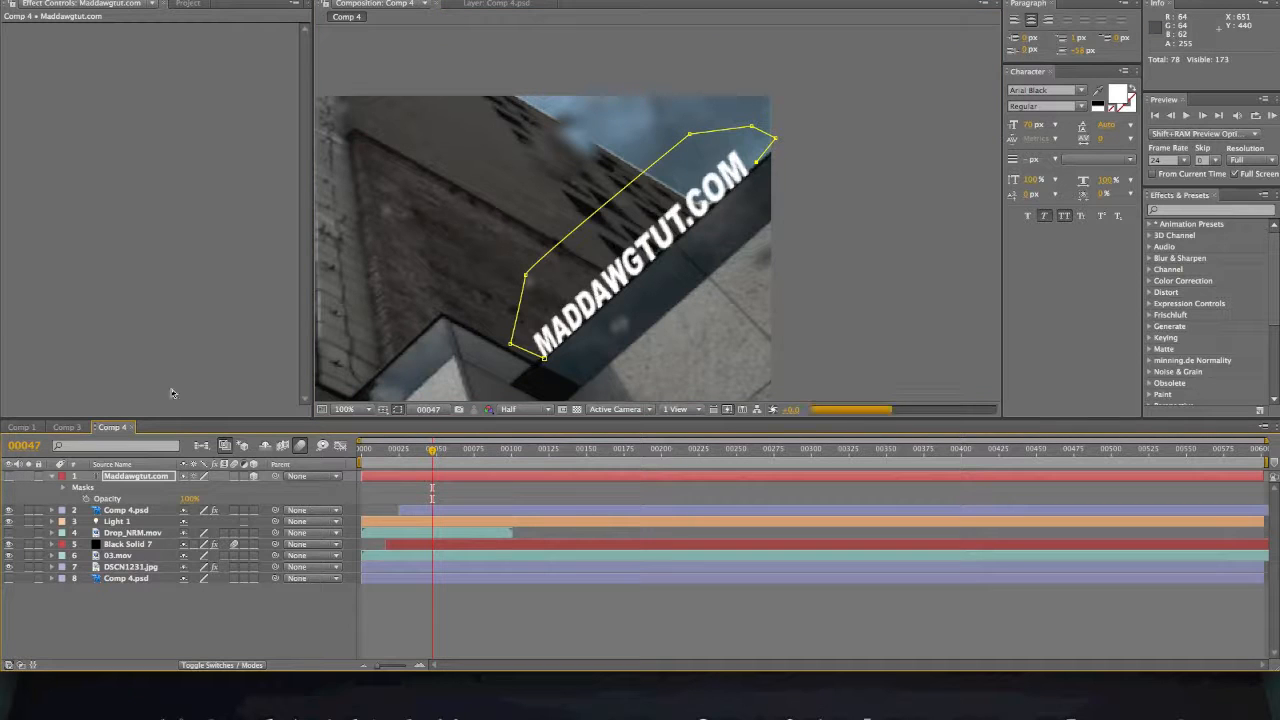
click(748, 173)
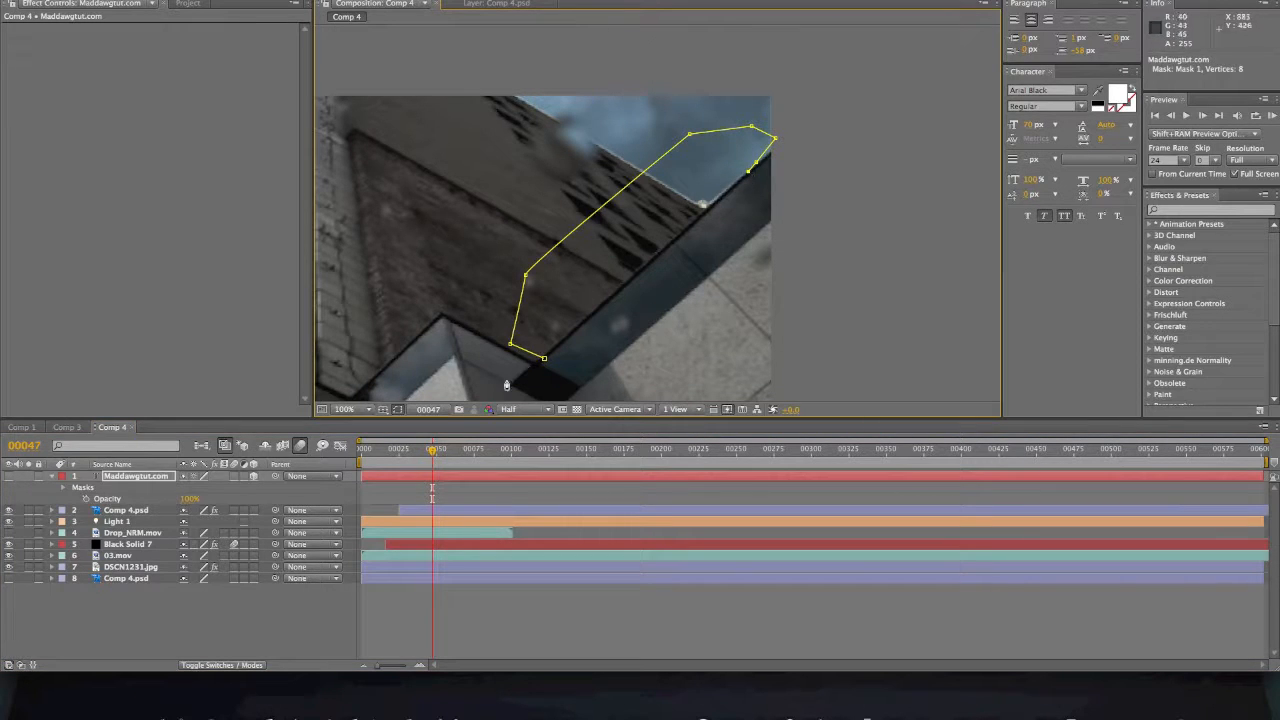
click(544, 359)
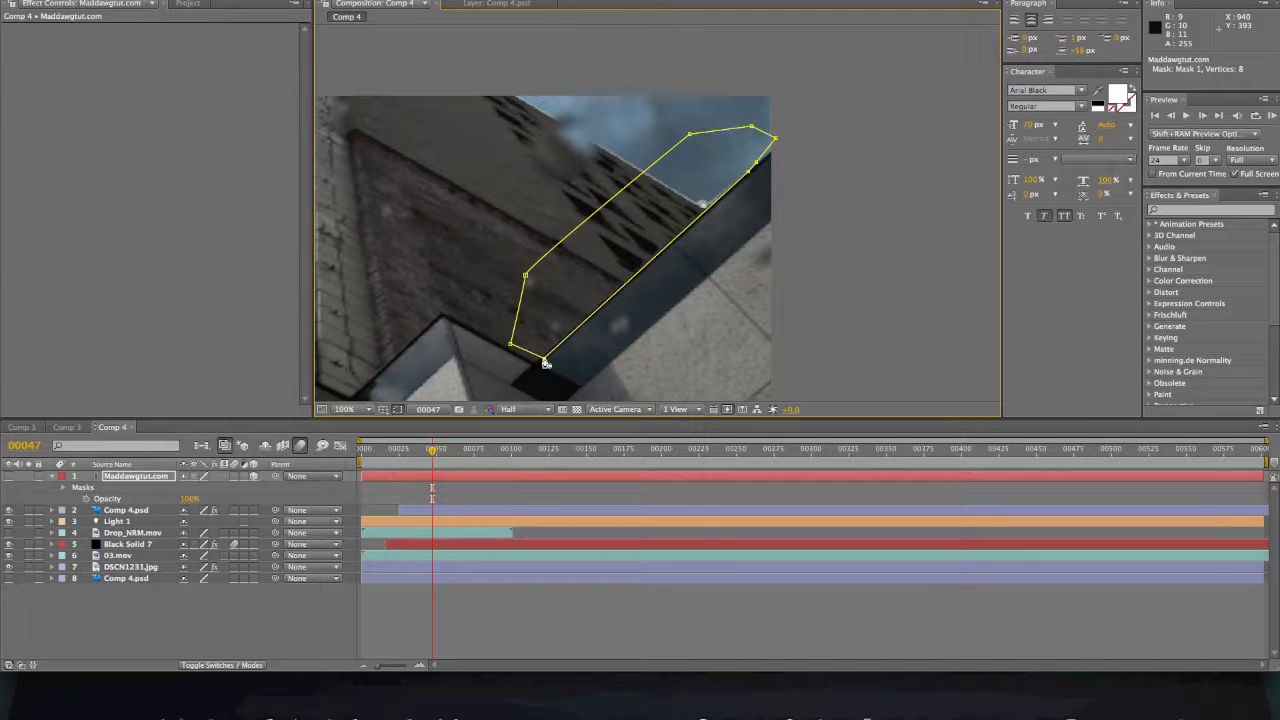
click(543, 358)
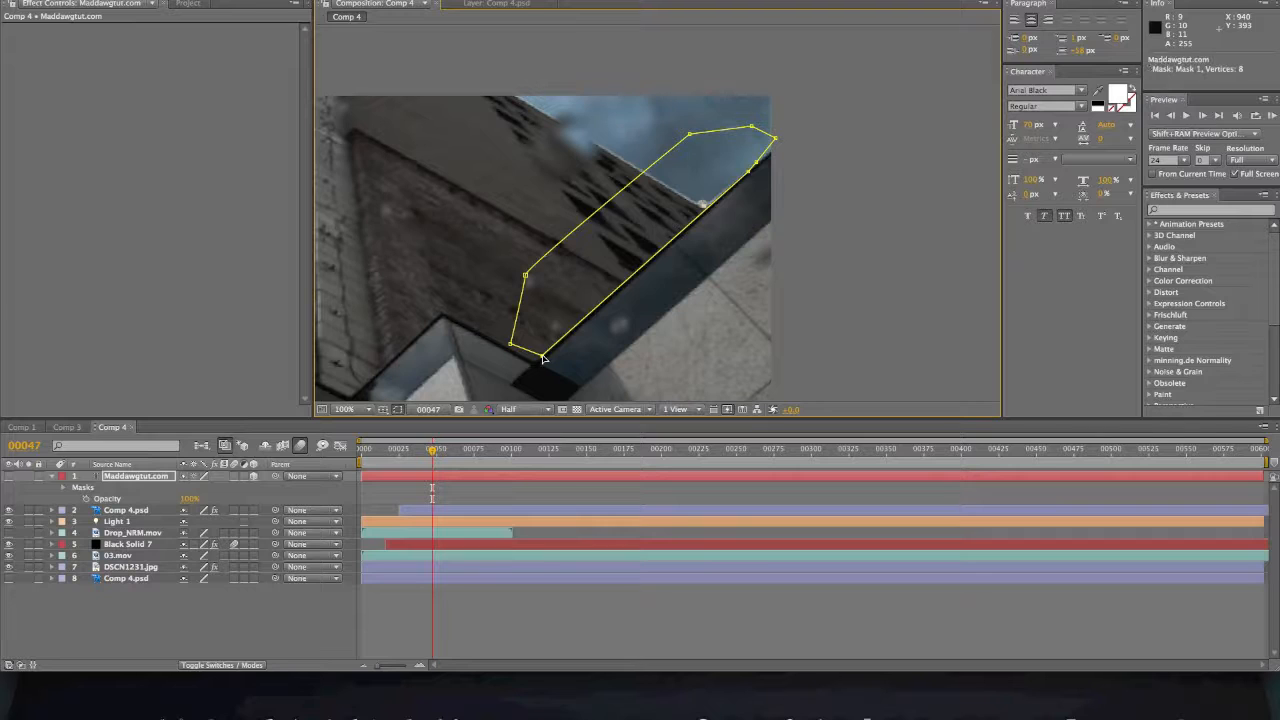
click(8, 477)
click(831, 342)
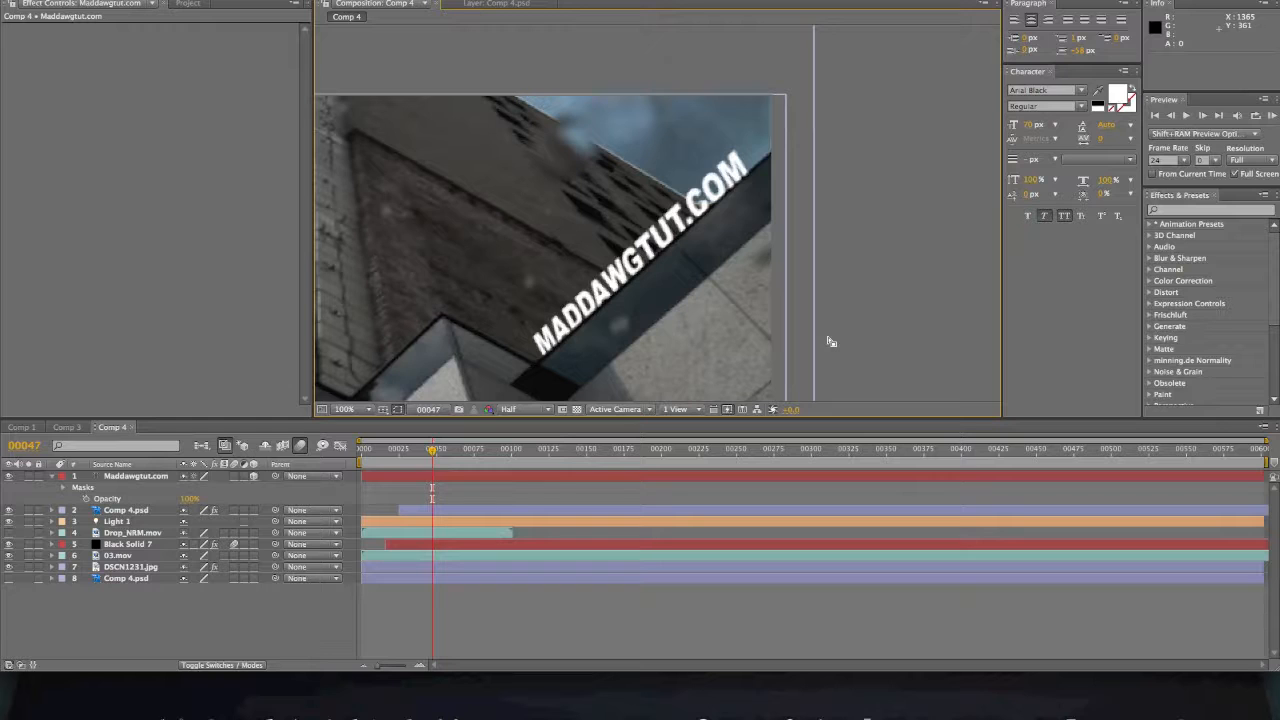
scroll(687, 332, down, 4)
scroll(687, 332, up, 2)
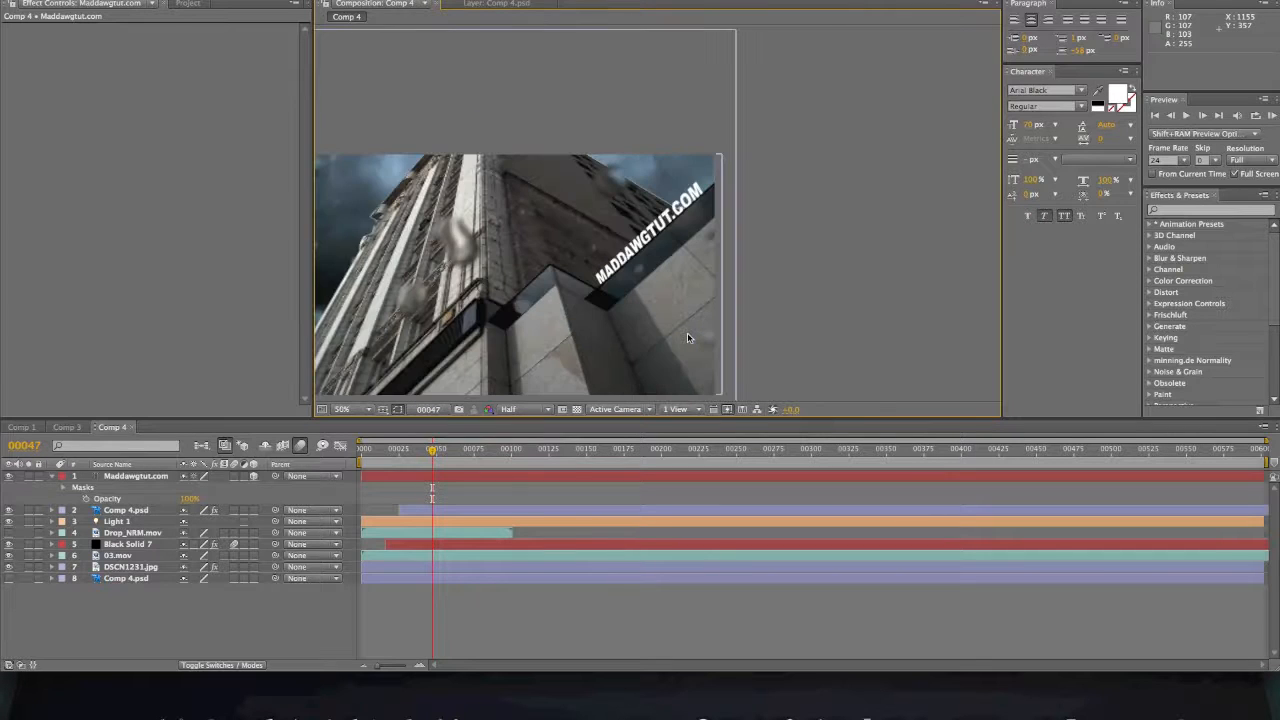
click(646, 240)
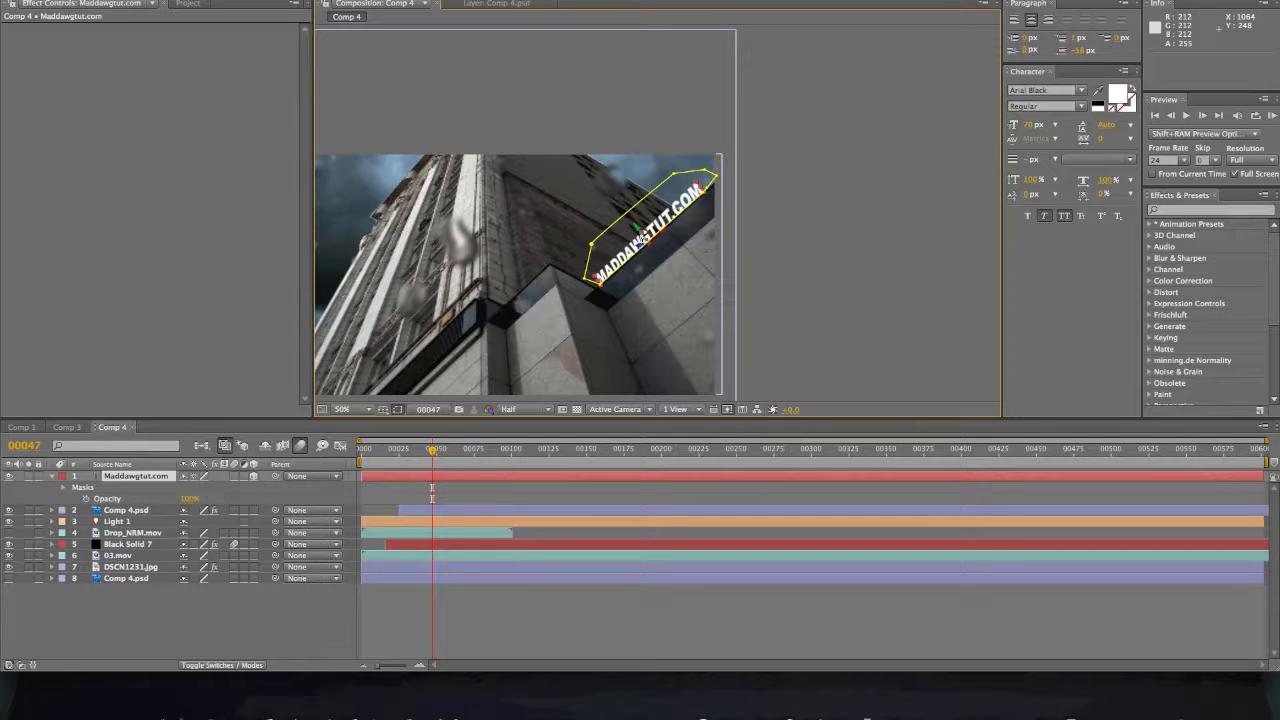
Step: Keyframe the Opacity of the Maddawgtut.com layer at 0% on frame 0
drag(657, 237, 688, 238)
click(746, 245)
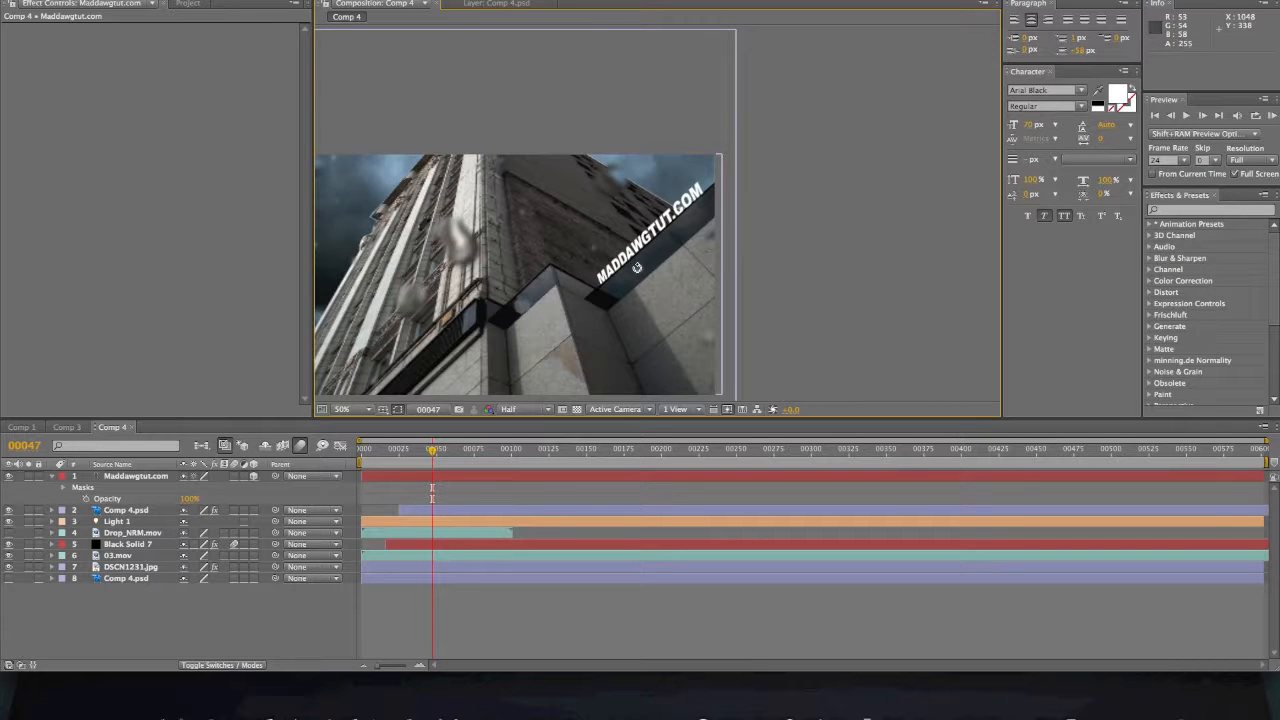
drag(637, 268, 767, 255)
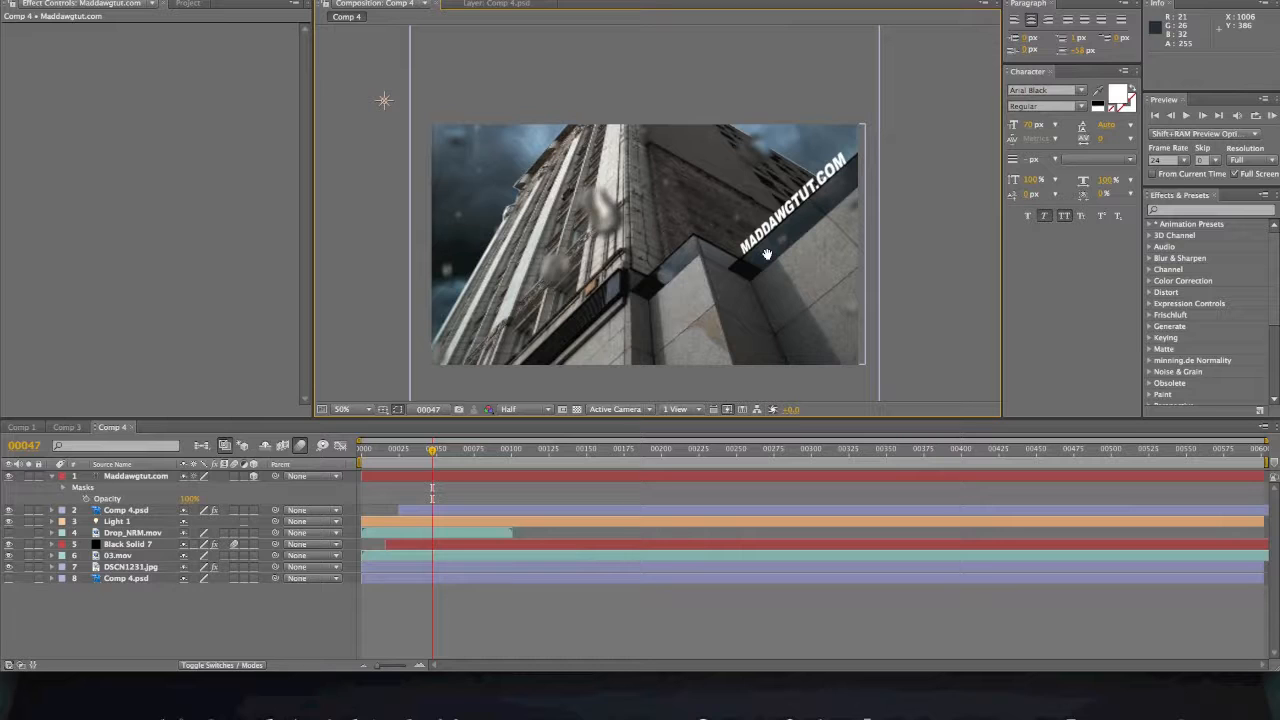
mouse_move(436, 455)
mouse_down()
mouse_move(481, 452)
mouse_move(461, 452)
mouse_up()
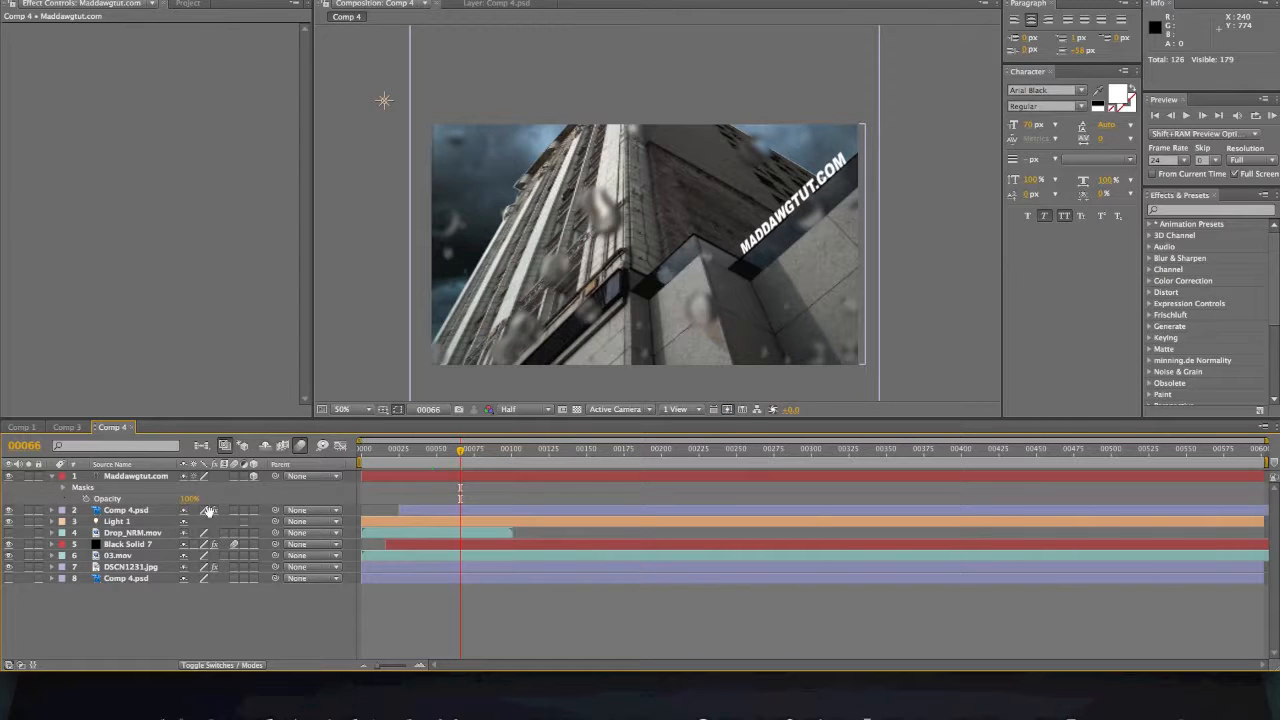
drag(404, 454, 362, 451)
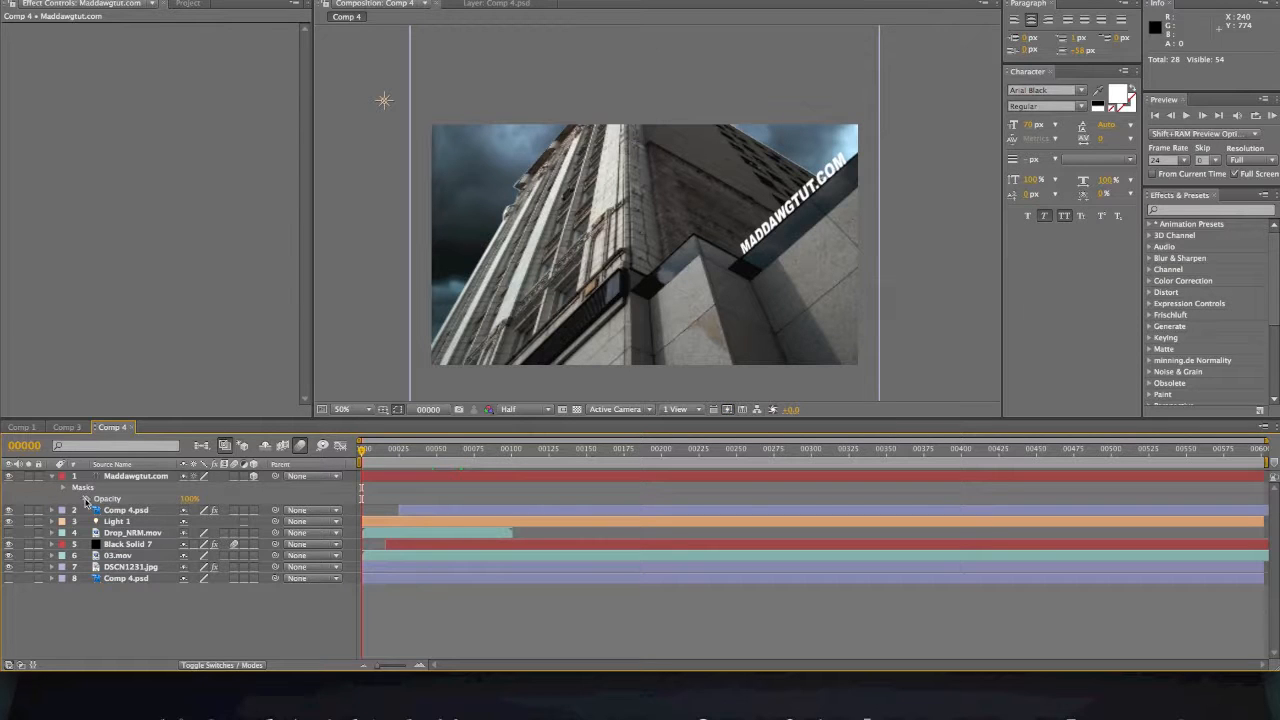
click(107, 499)
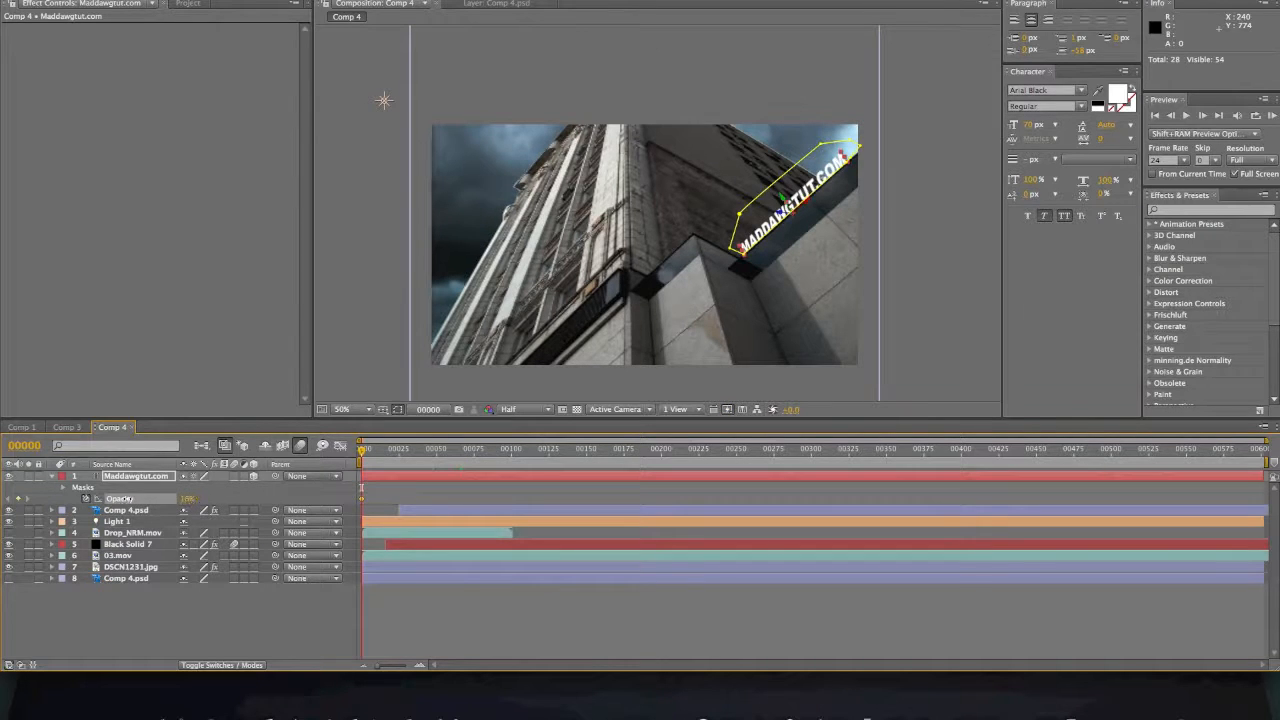
drag(173, 498, 120, 499)
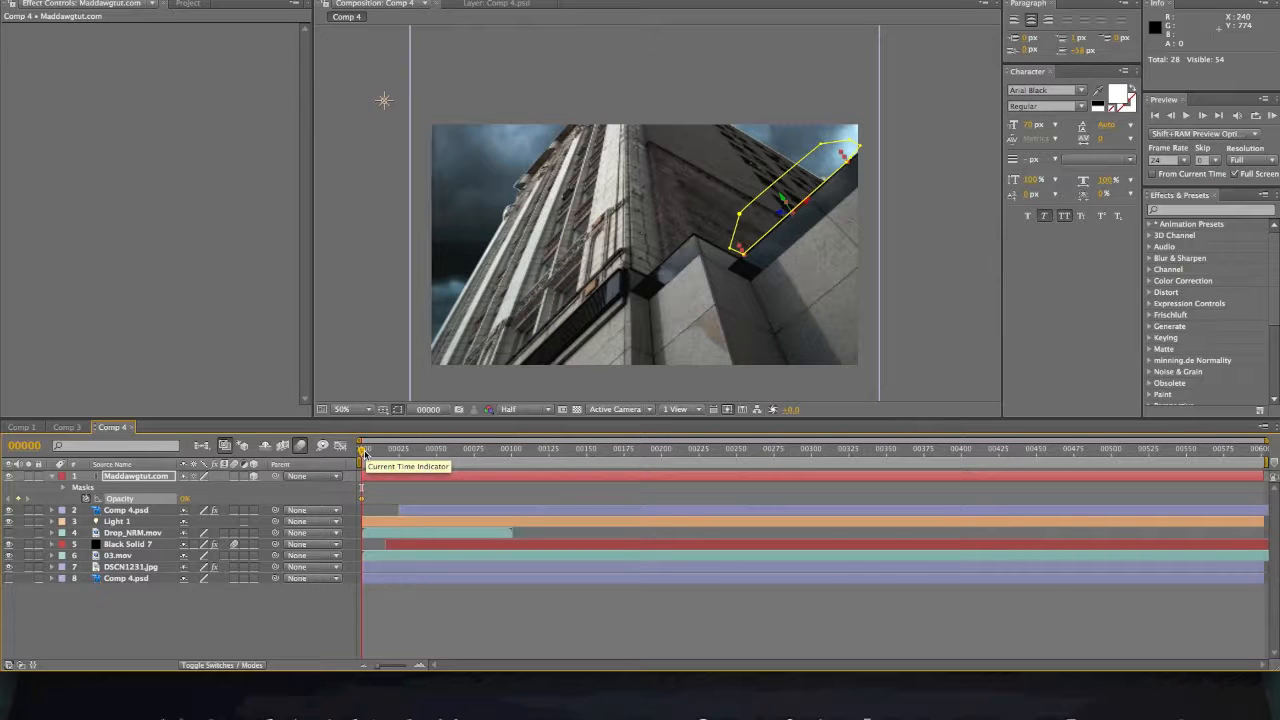
Step: Collapse the Maddawgtut.com layer's properties and reveal only its Opacity
click(53, 477)
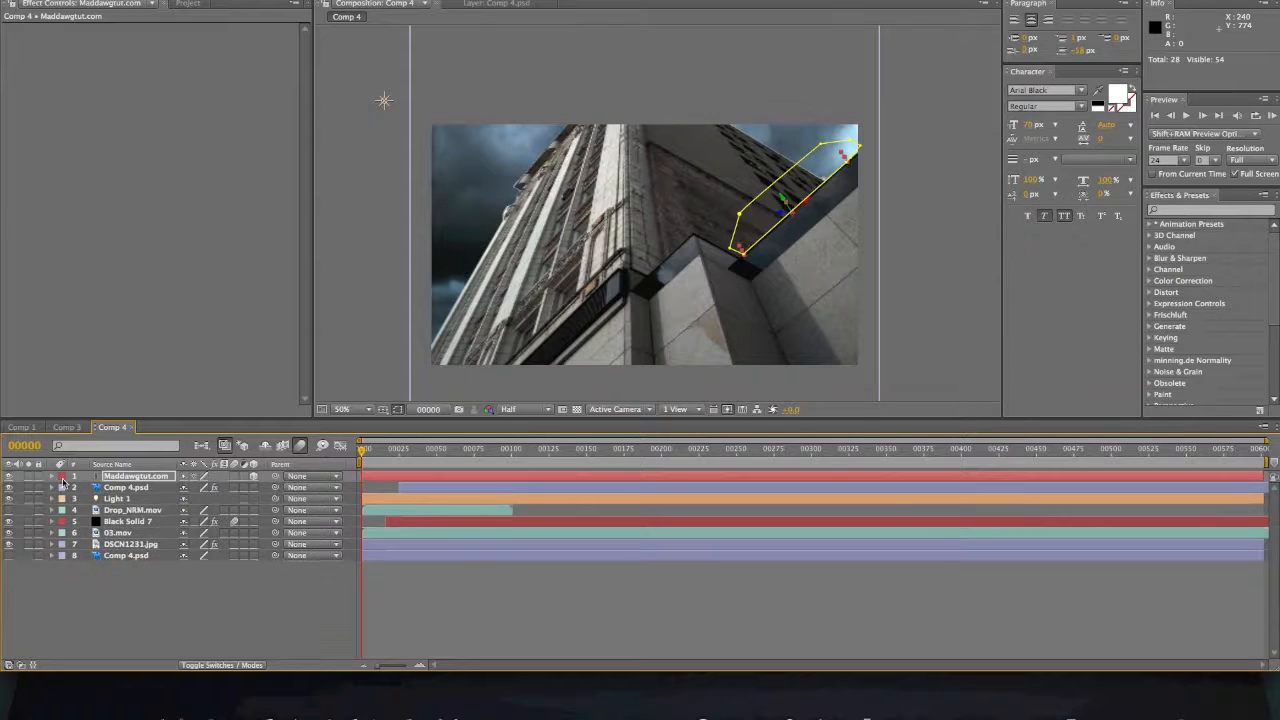
click(129, 477)
key(t)
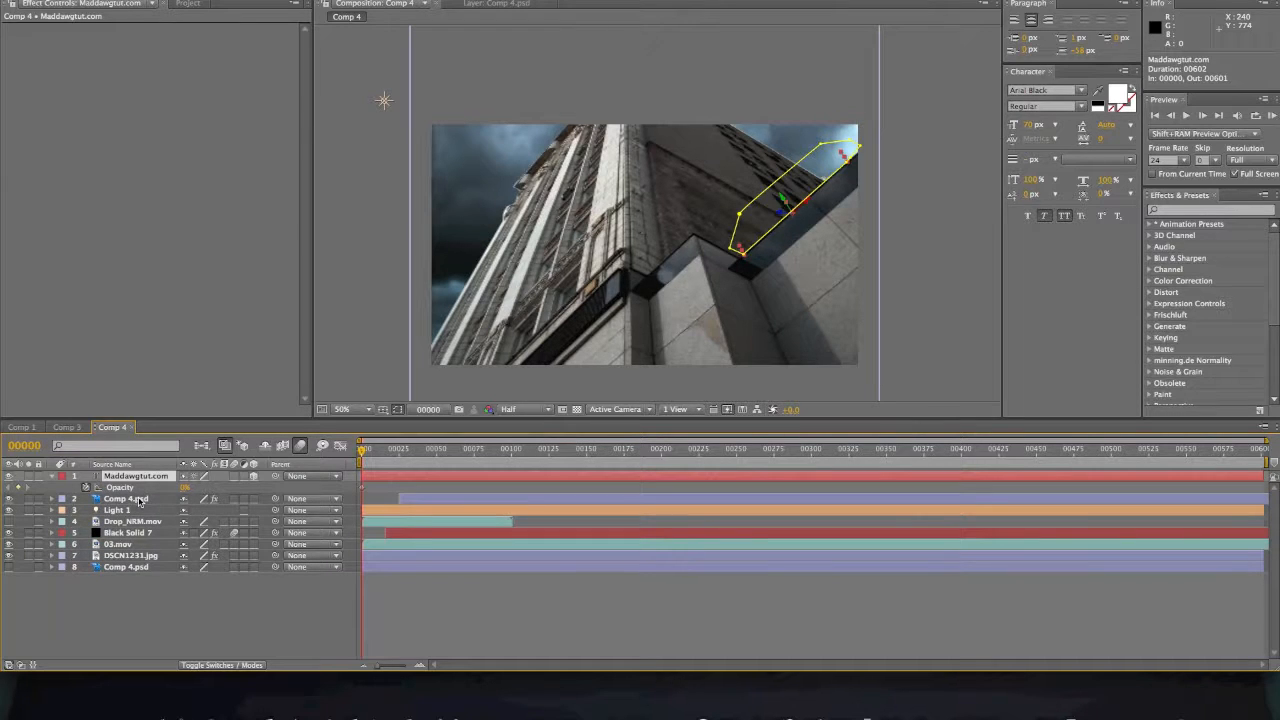
scroll(415, 358, up, 1)
scroll(466, 323, down, 4)
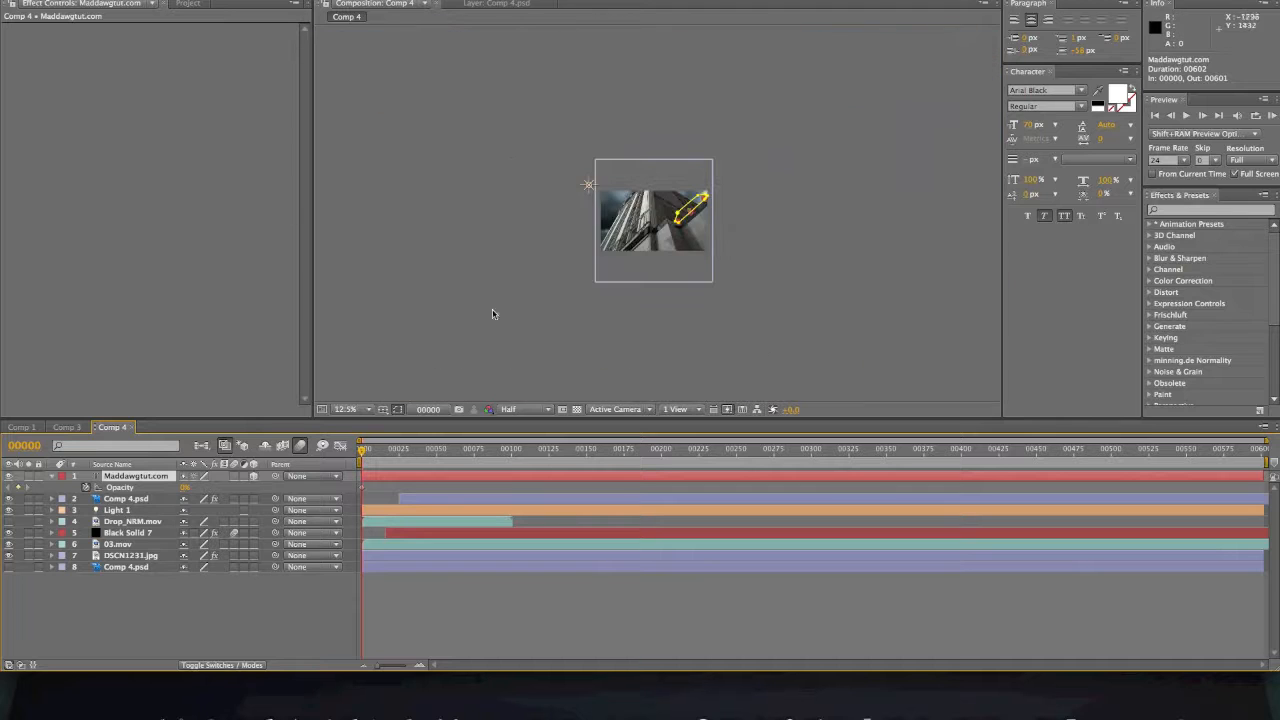
scroll(537, 300, up, 3)
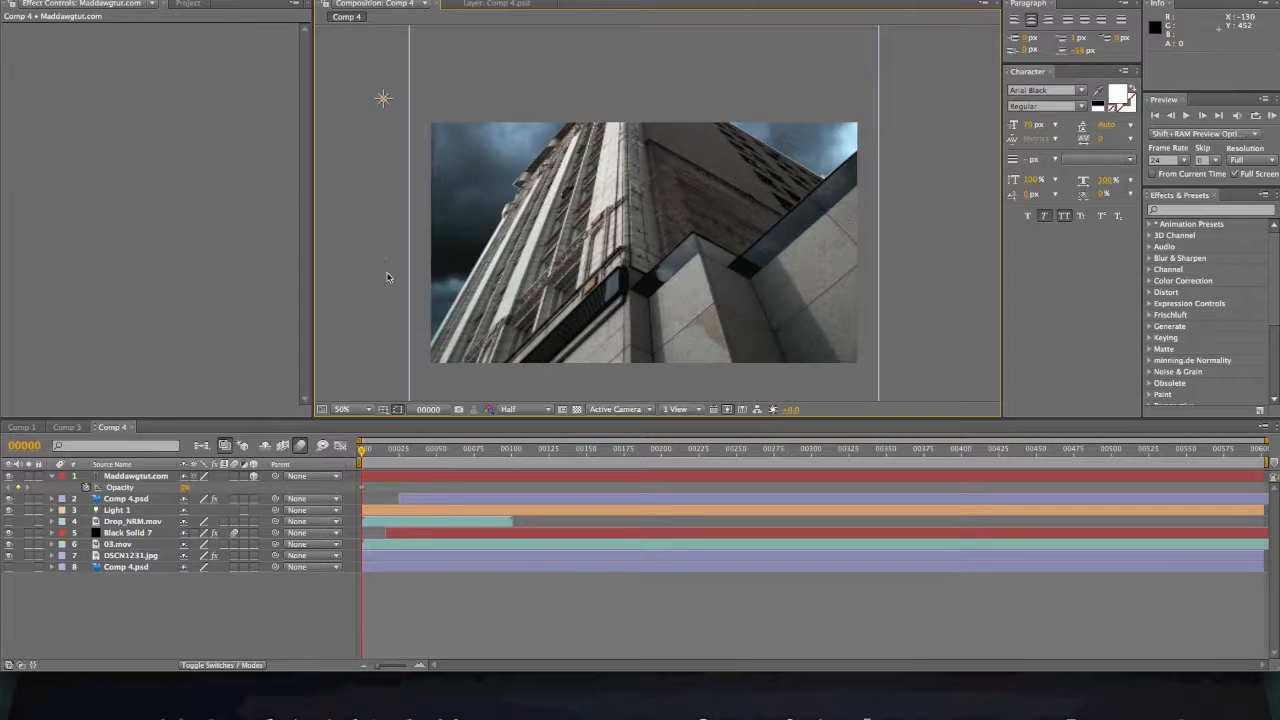
scroll(389, 281, down, 3)
scroll(389, 281, up, 4)
key(comma)
Step: Examine the effects on the layers beneath the text, including Black Solid 7's Lens Blur settings, and go to frame 20
click(128, 535)
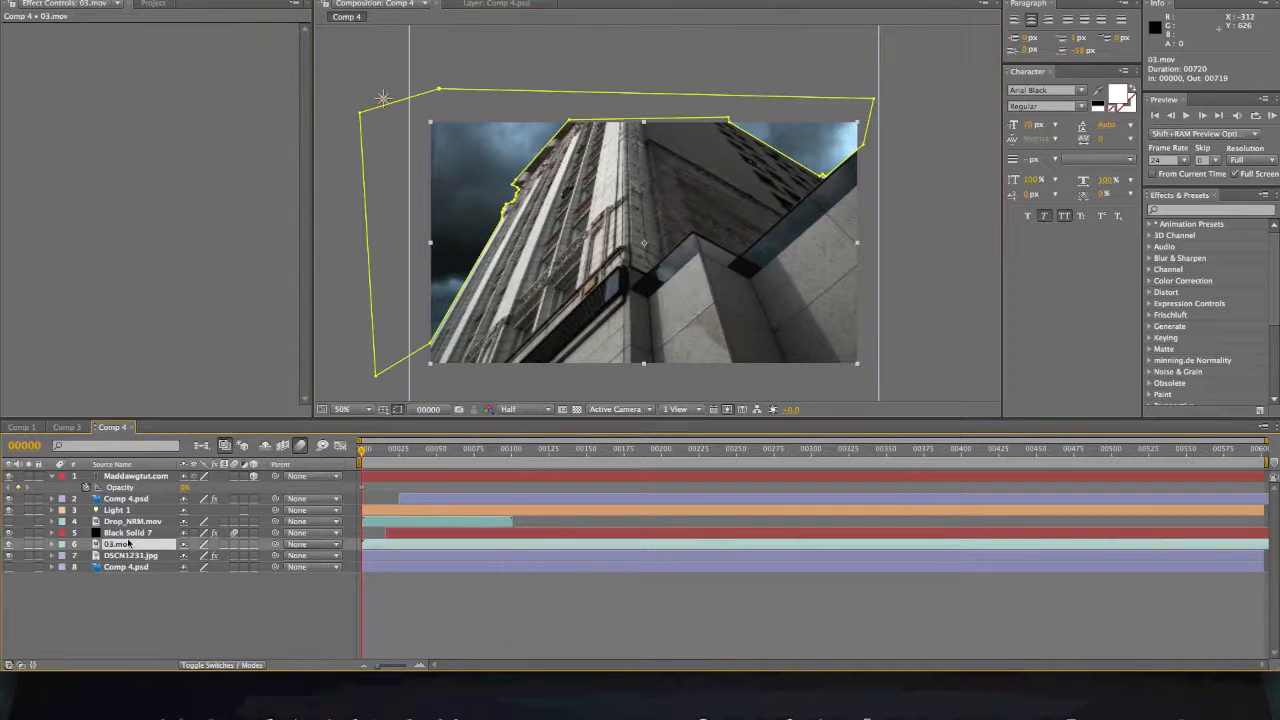
click(126, 523)
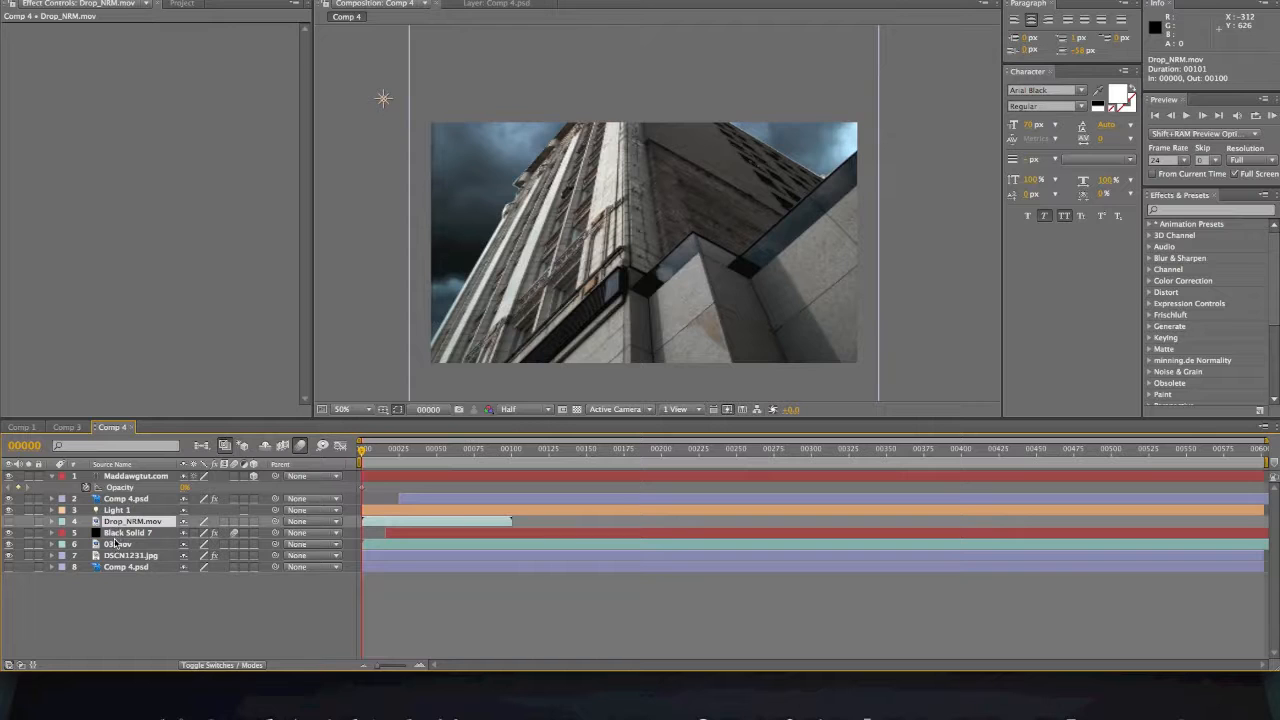
click(112, 534)
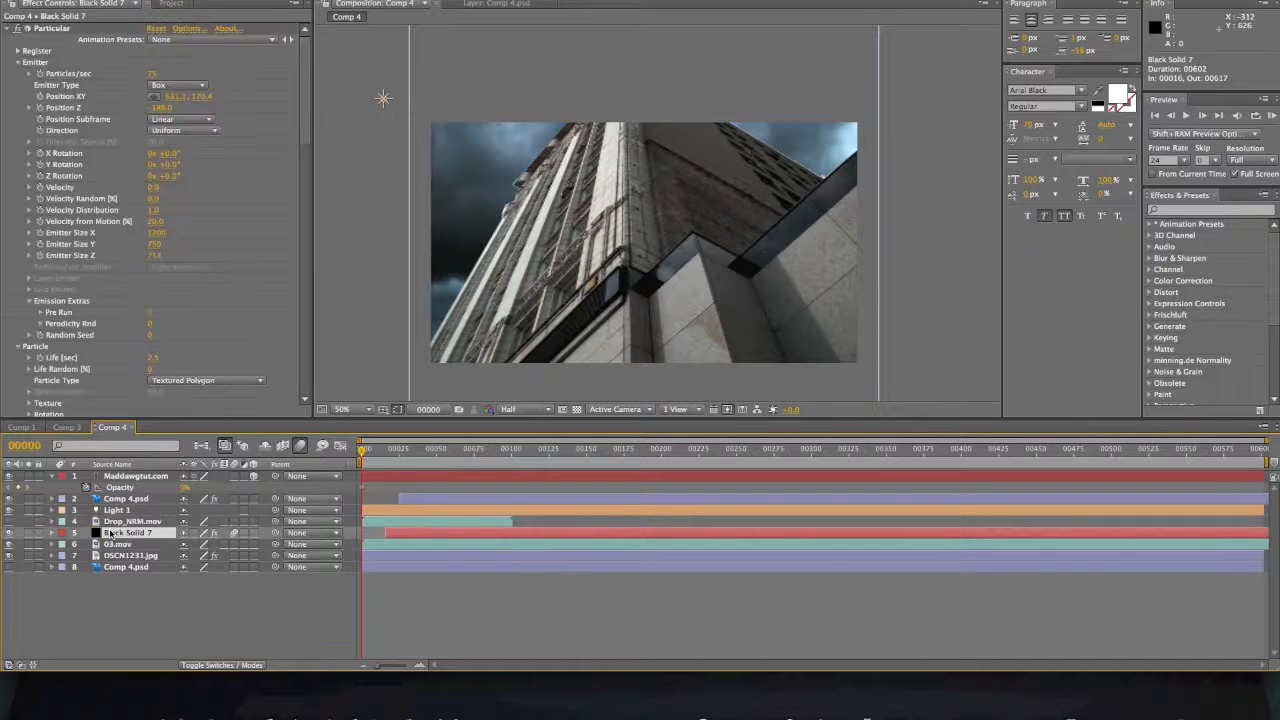
scroll(131, 340, down, 15)
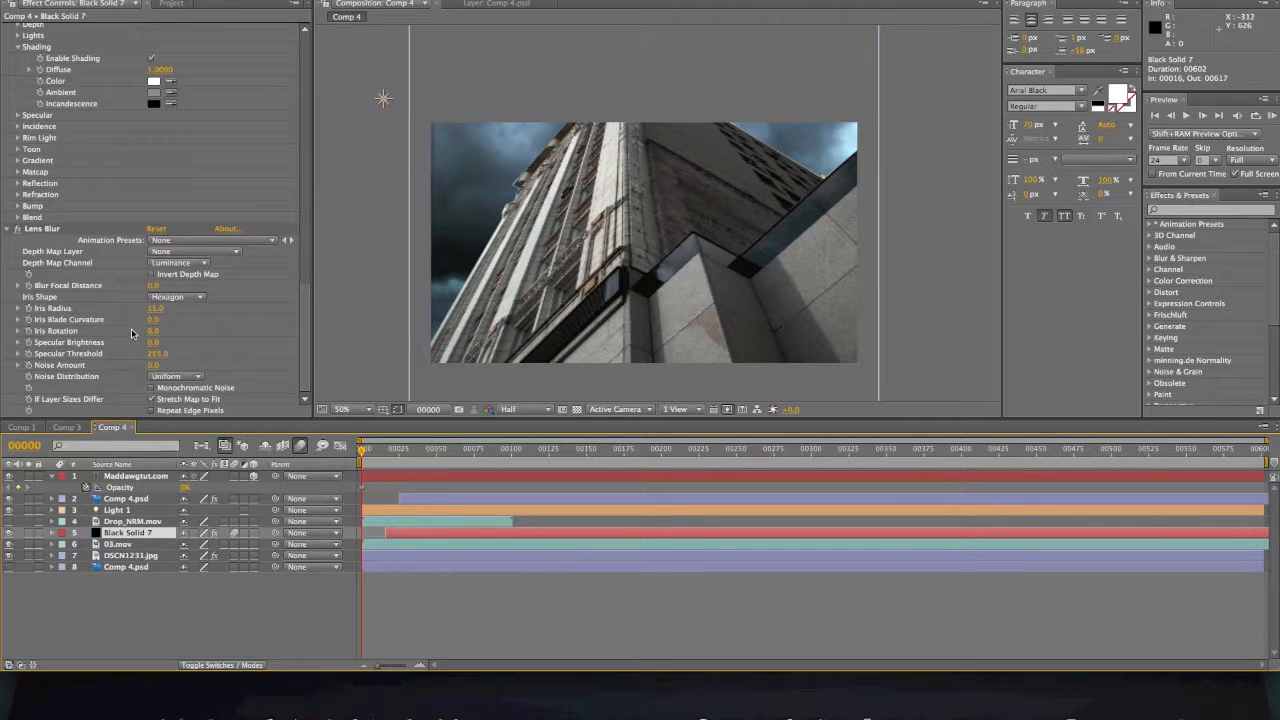
click(126, 558)
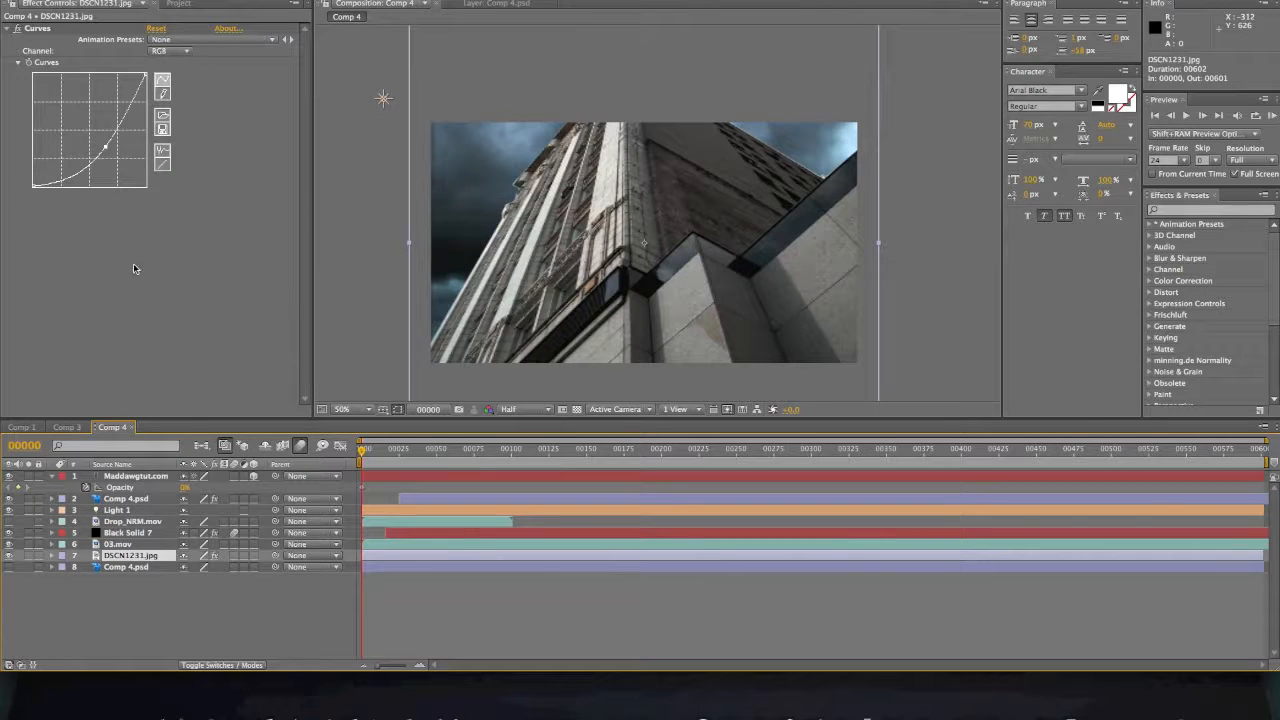
key(space)
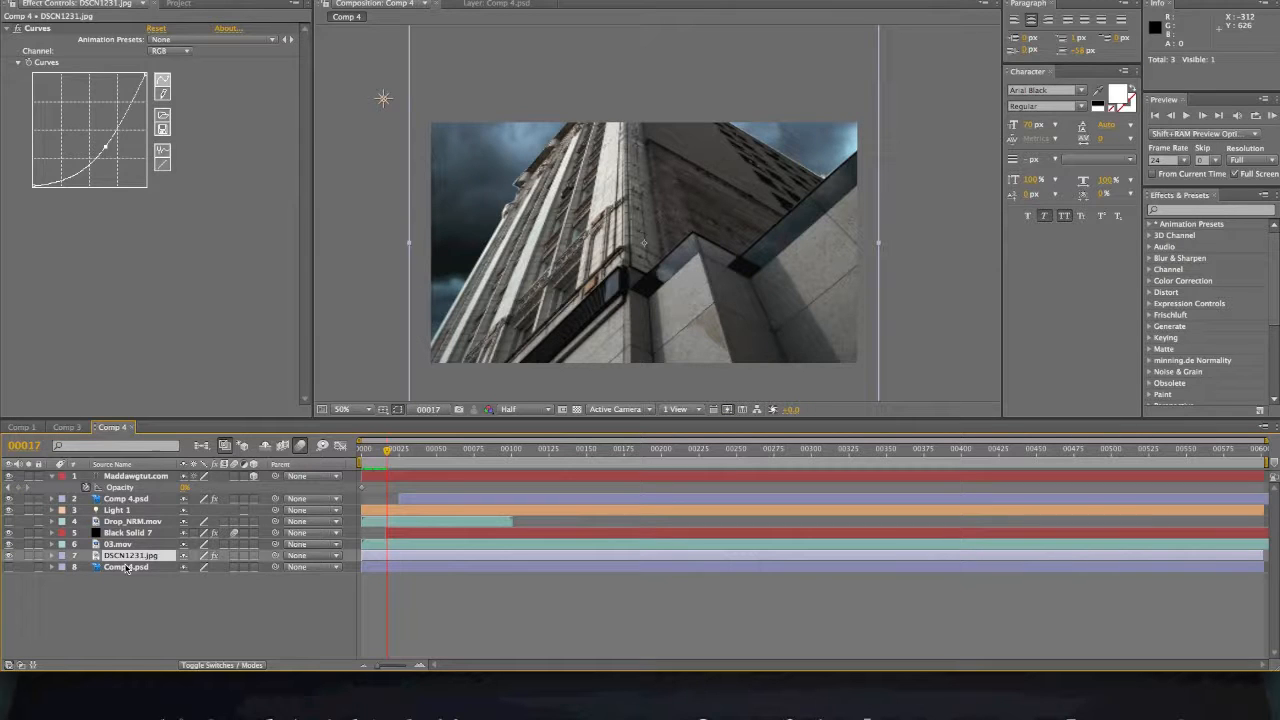
click(126, 567)
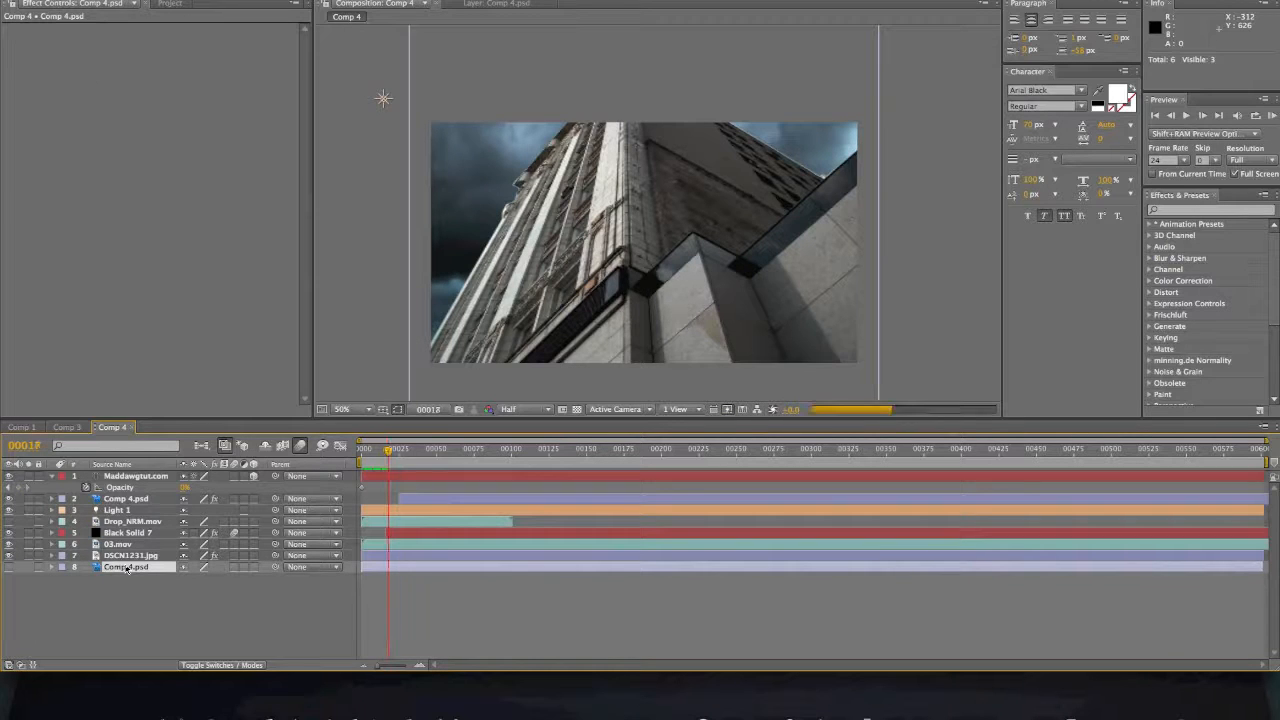
key(ctrl+Up)
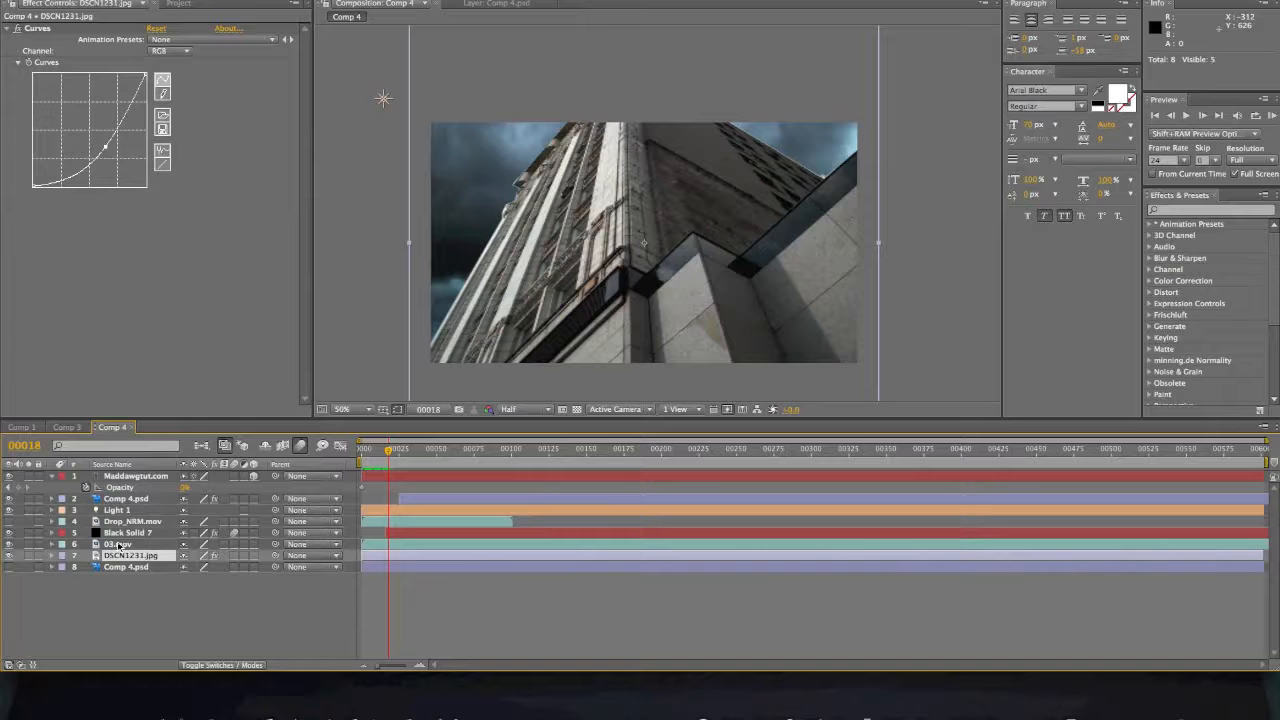
drag(395, 453, 399, 451)
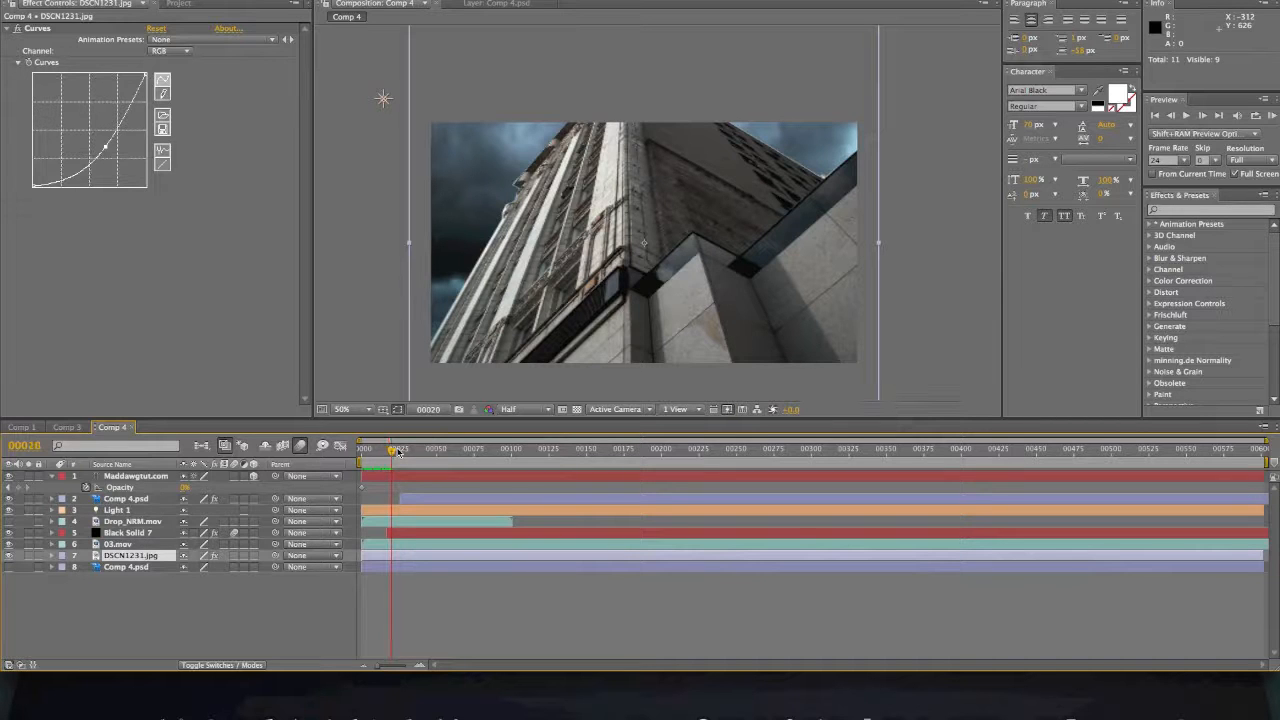
click(132, 544)
click(135, 534)
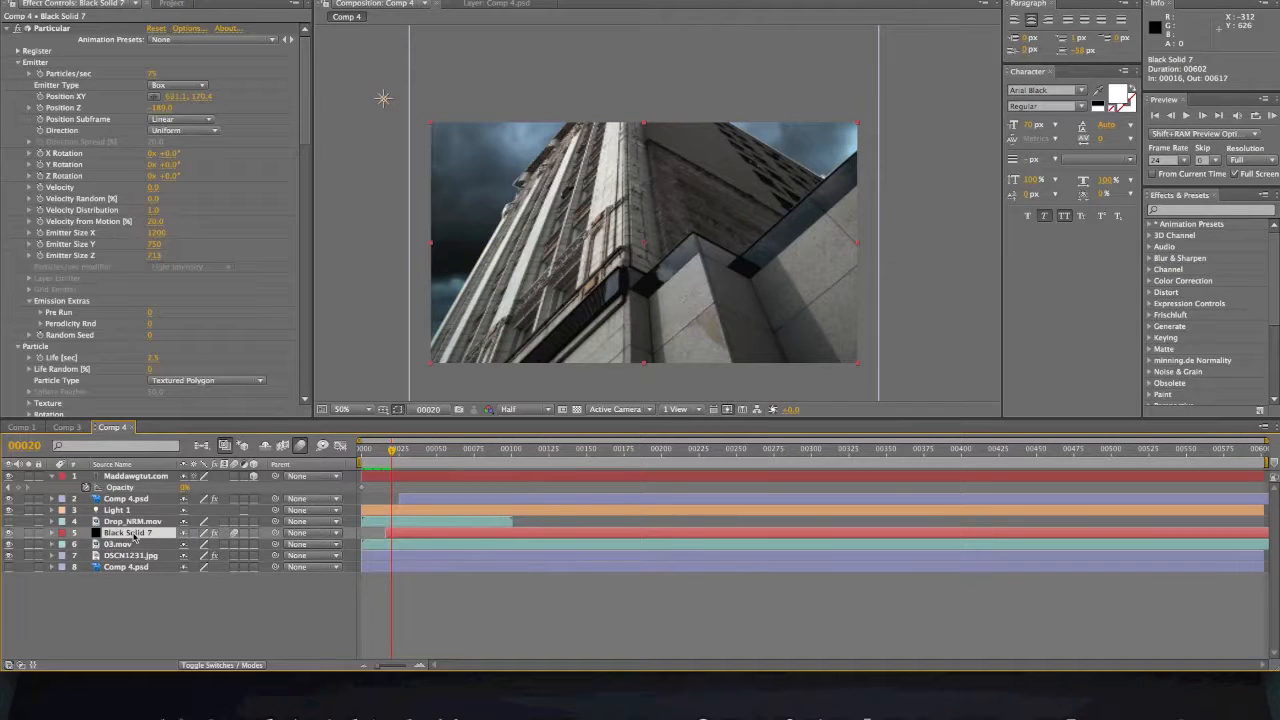
click(133, 544)
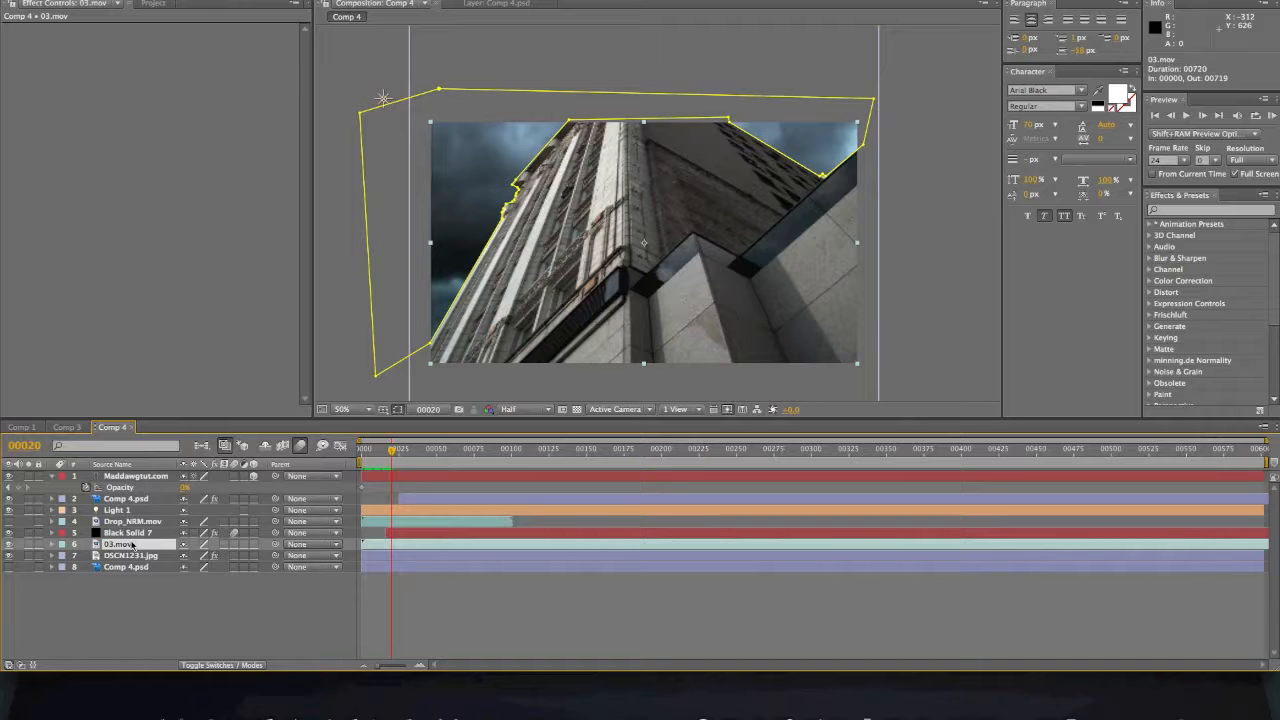
click(136, 533)
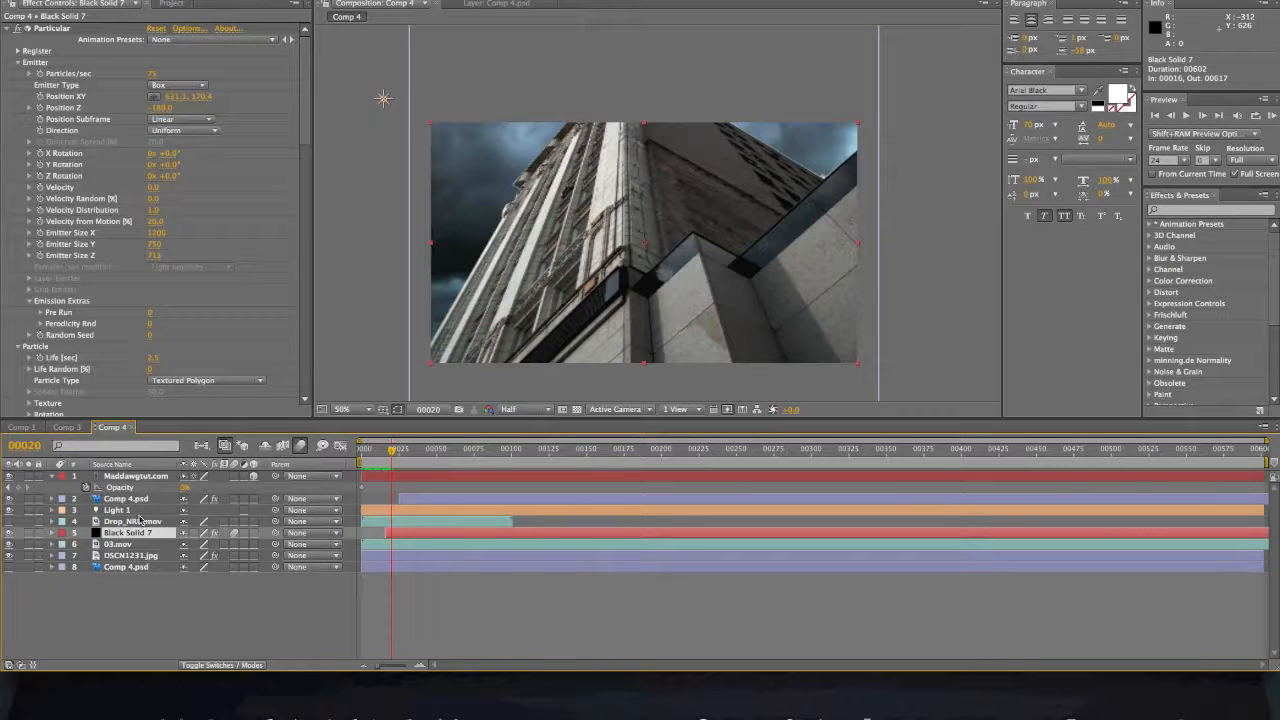
click(139, 520)
click(139, 511)
click(138, 521)
click(136, 511)
click(135, 501)
click(136, 510)
click(137, 521)
click(132, 555)
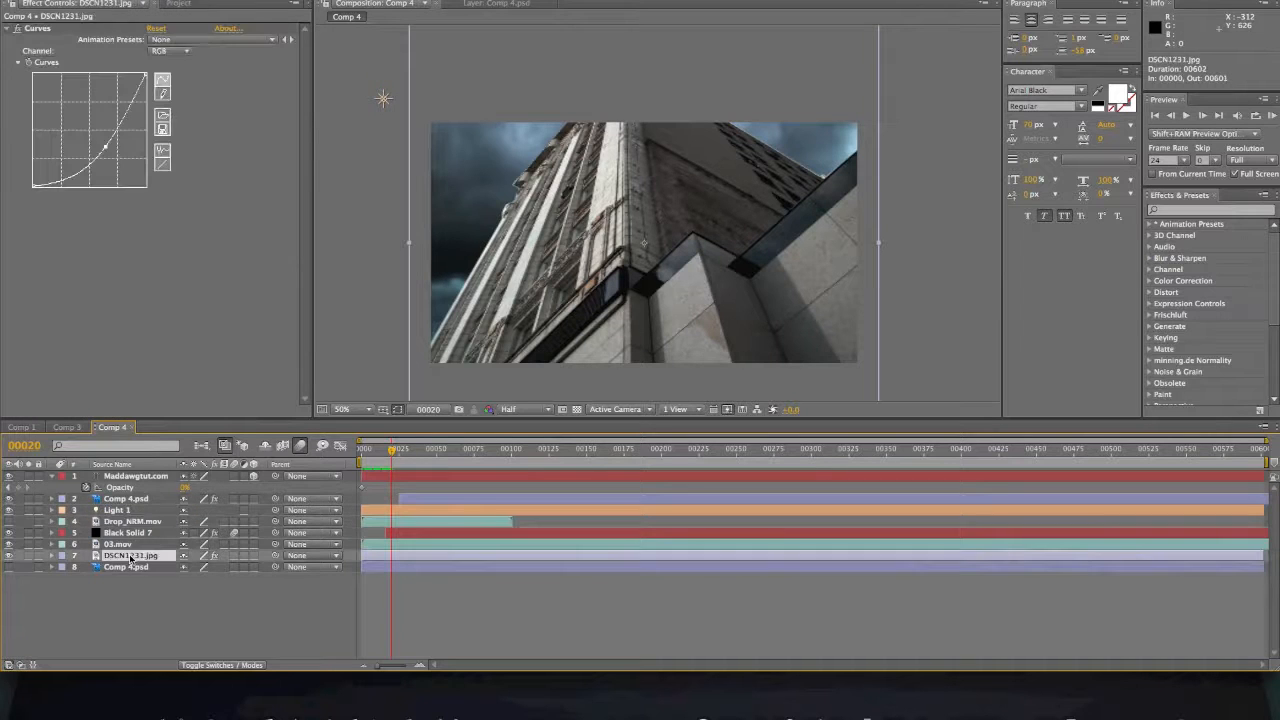
Step: Apply the Lens Blur effect to the DSCN1231.jpg building photo layer
click(130, 545)
click(132, 556)
click(284, 1)
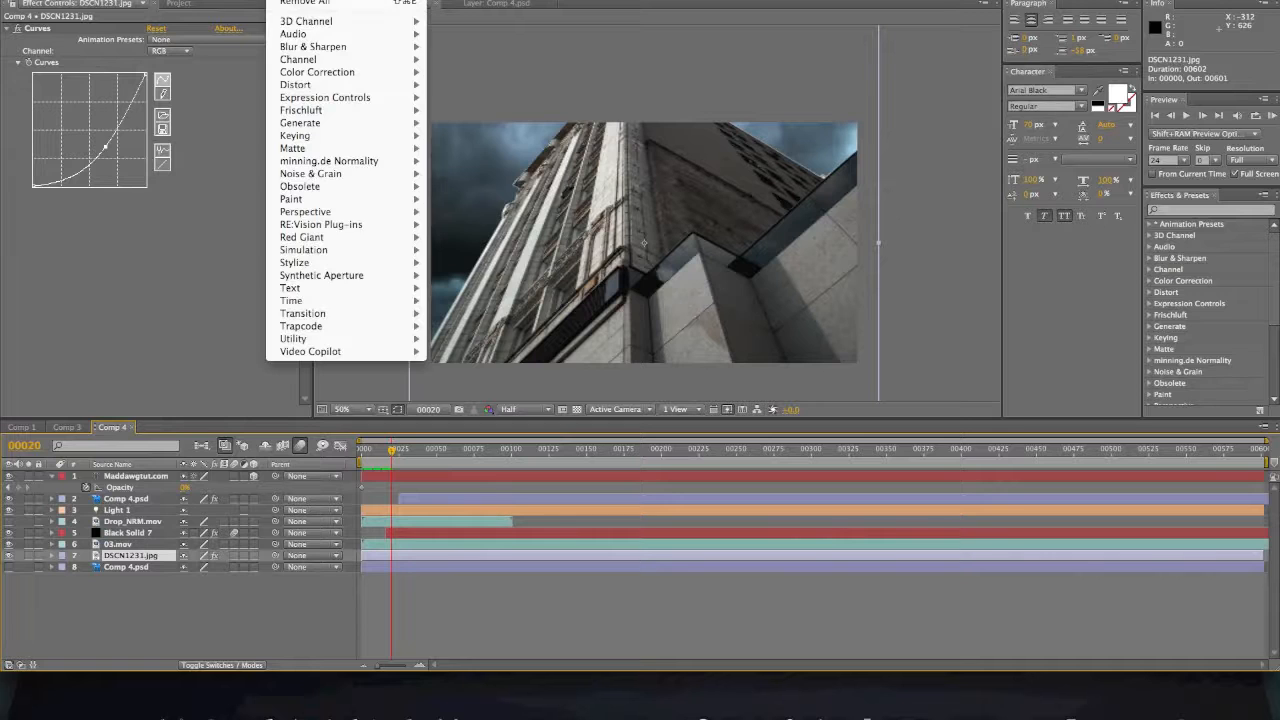
mouse_move(322, 48)
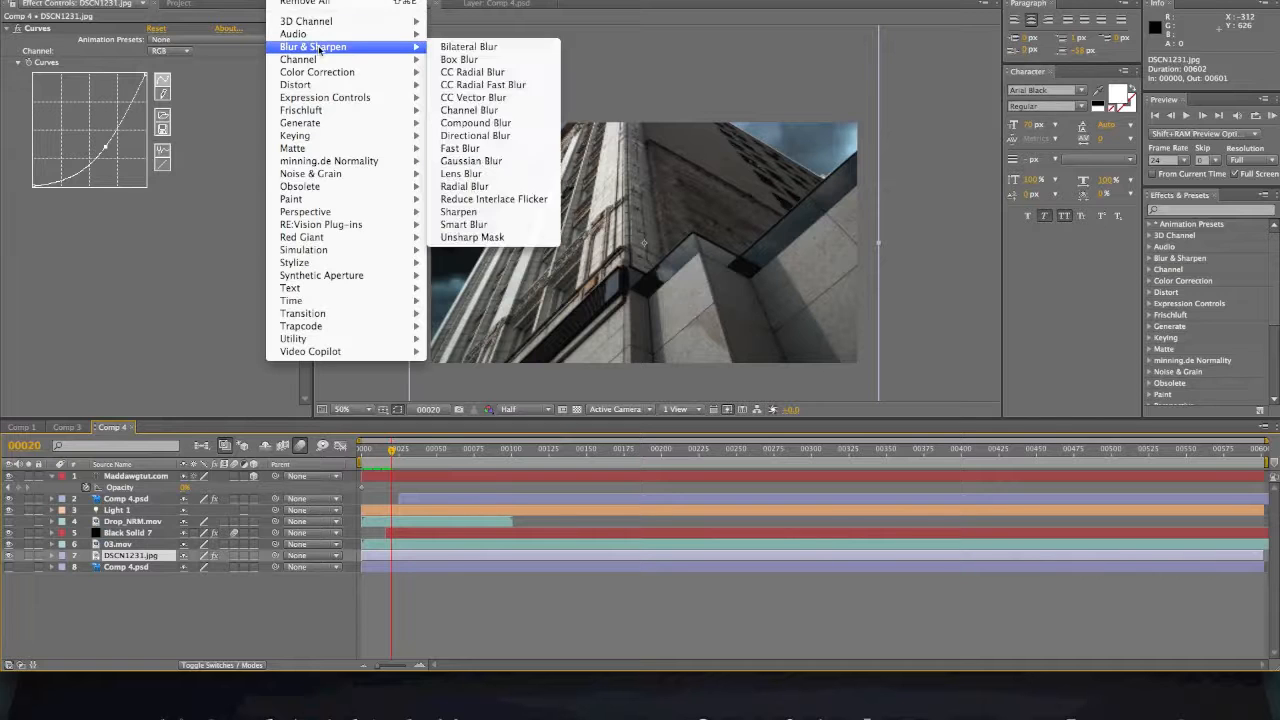
click(510, 175)
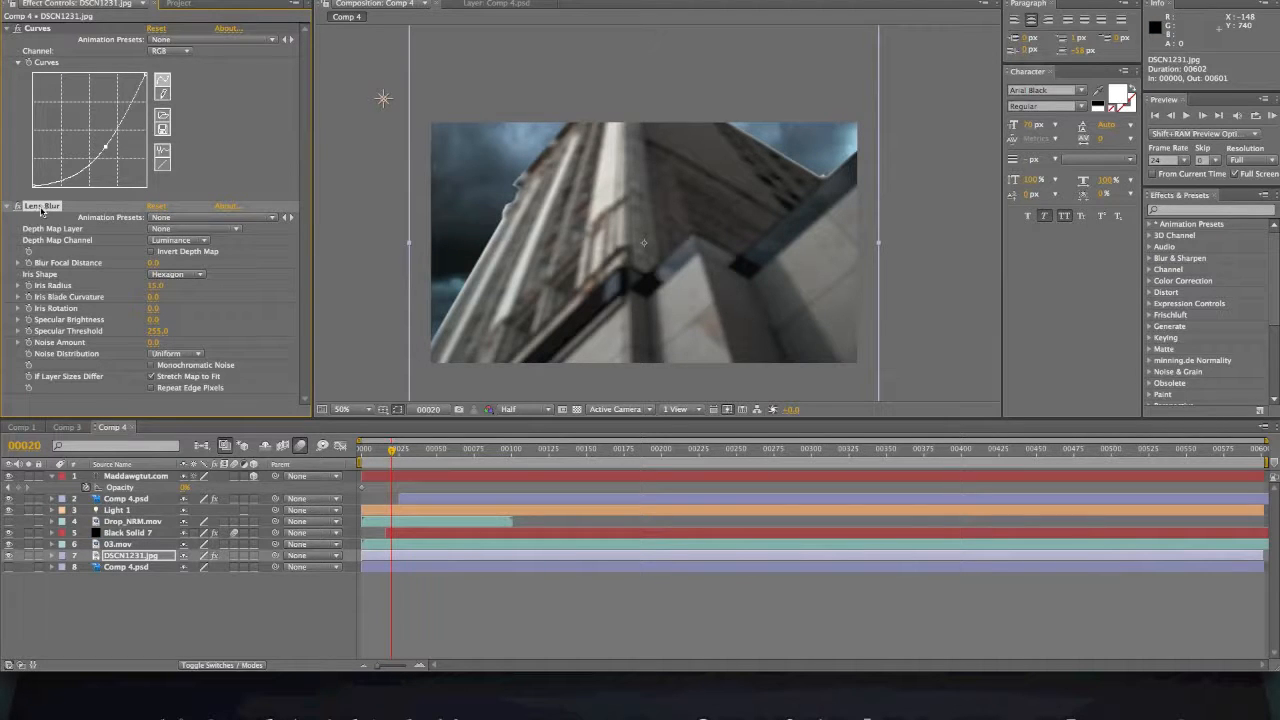
Step: Paste the copied Lens Blur effect onto the 03.mov sky layer and deselect it
click(134, 545)
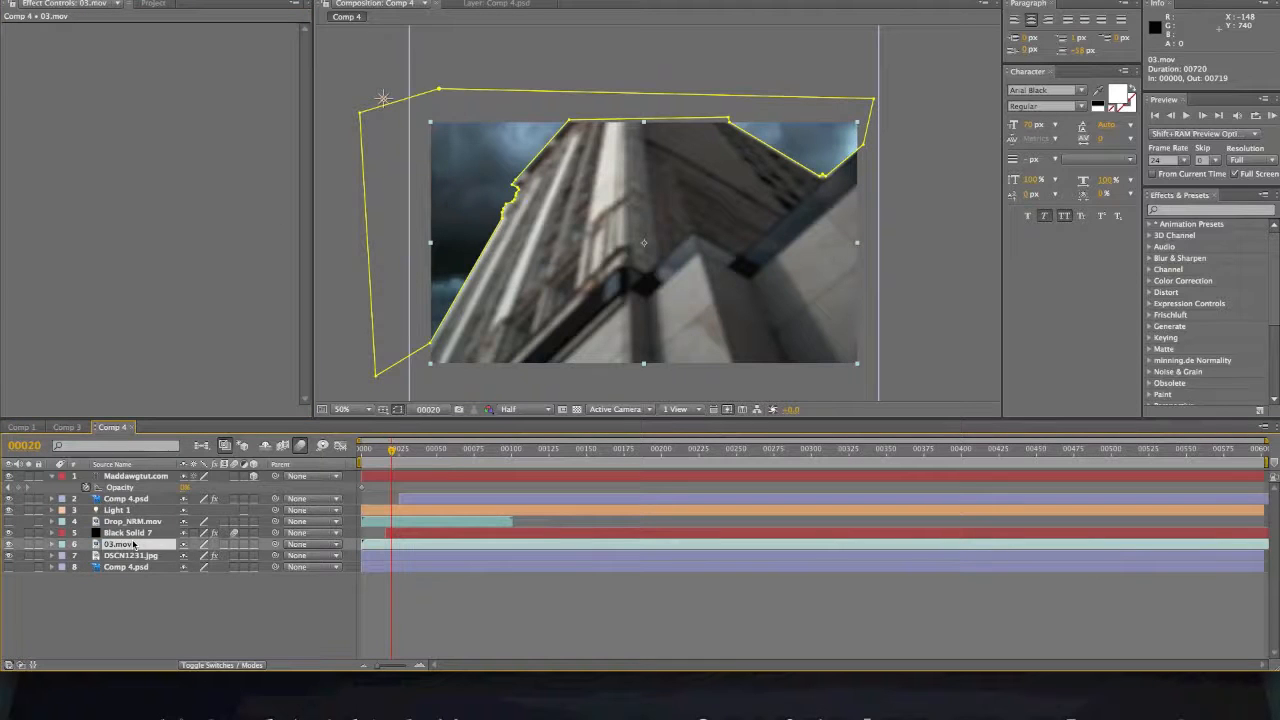
key(ctrl+v)
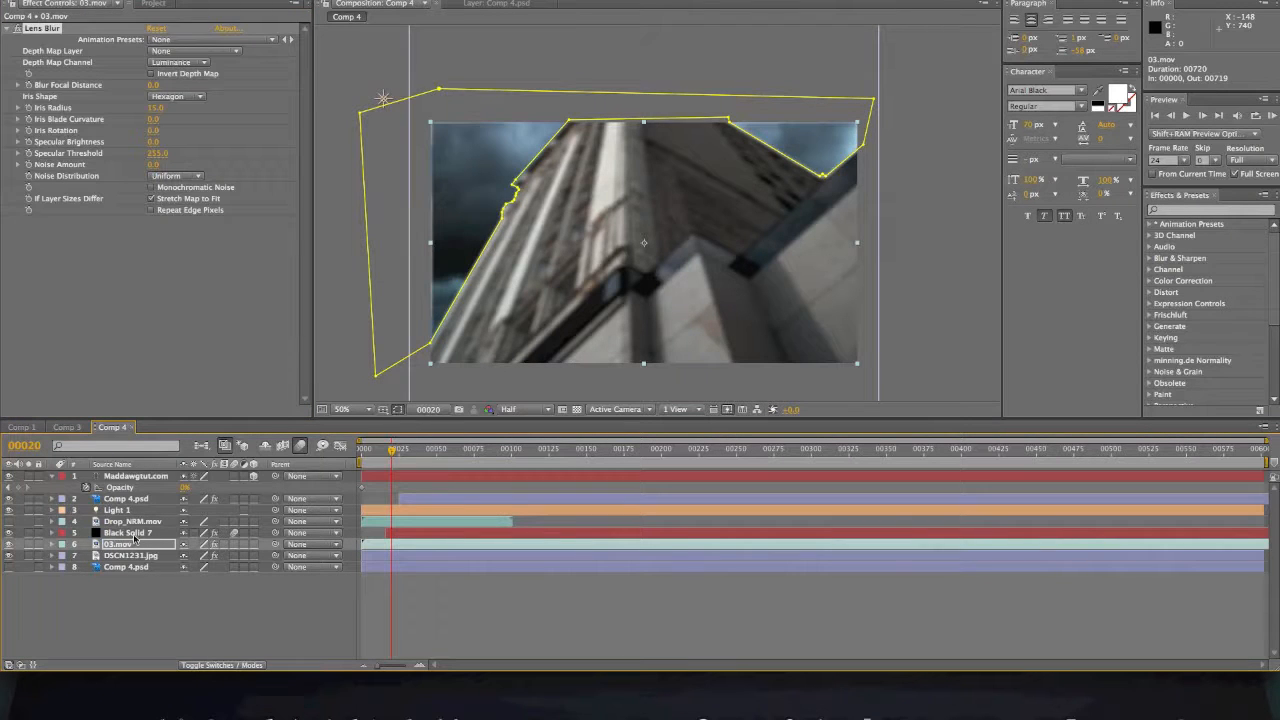
click(341, 305)
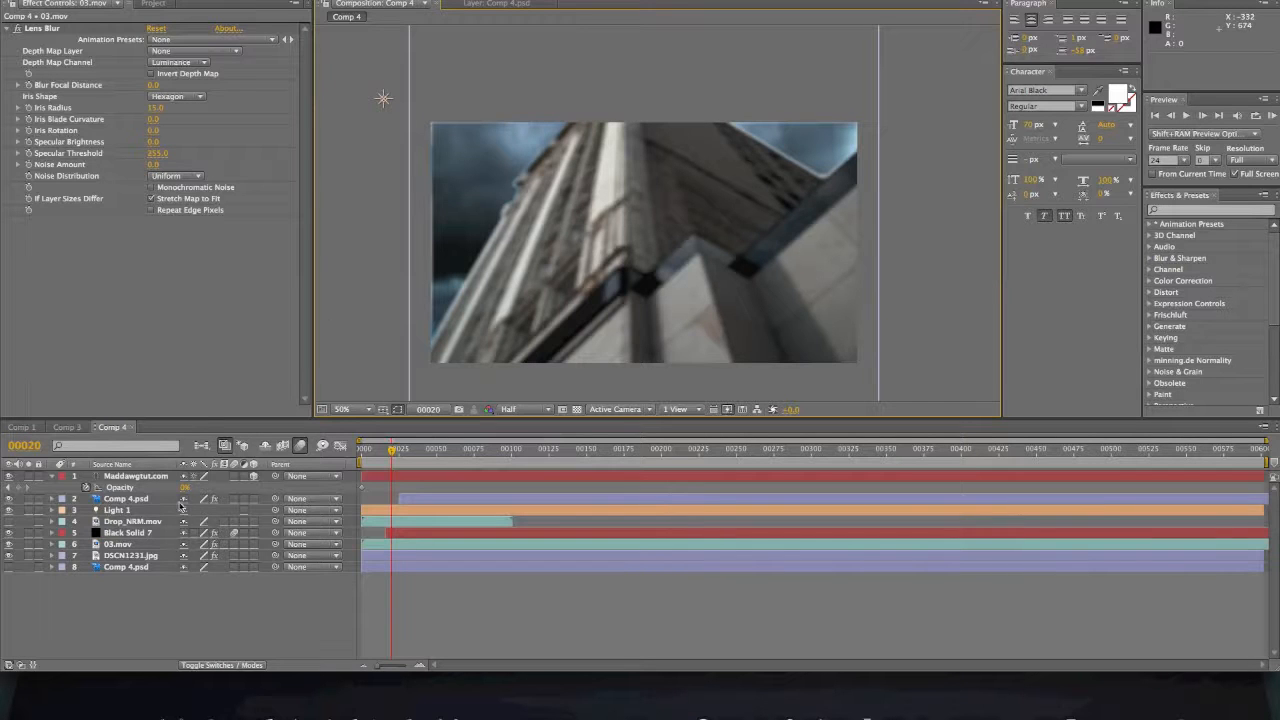
Step: Paste the same Lens Blur effect onto the Maddawgtut.com text layer
click(122, 546)
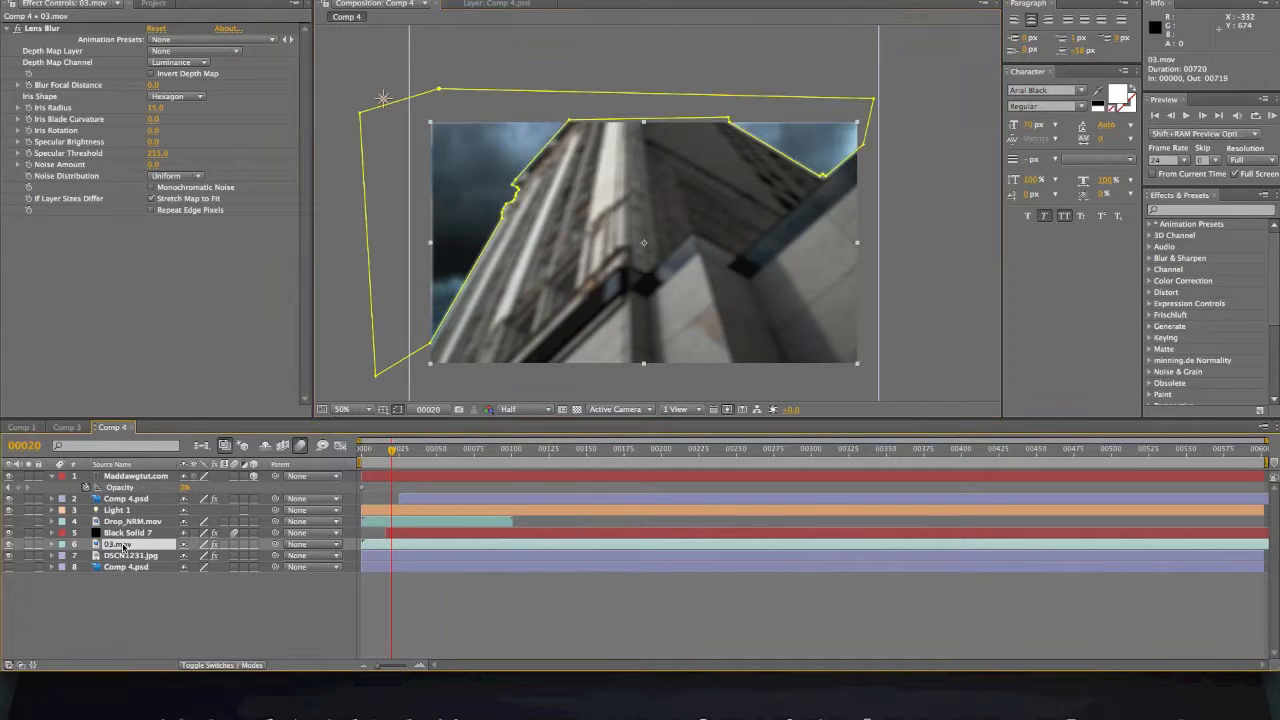
click(126, 523)
click(124, 533)
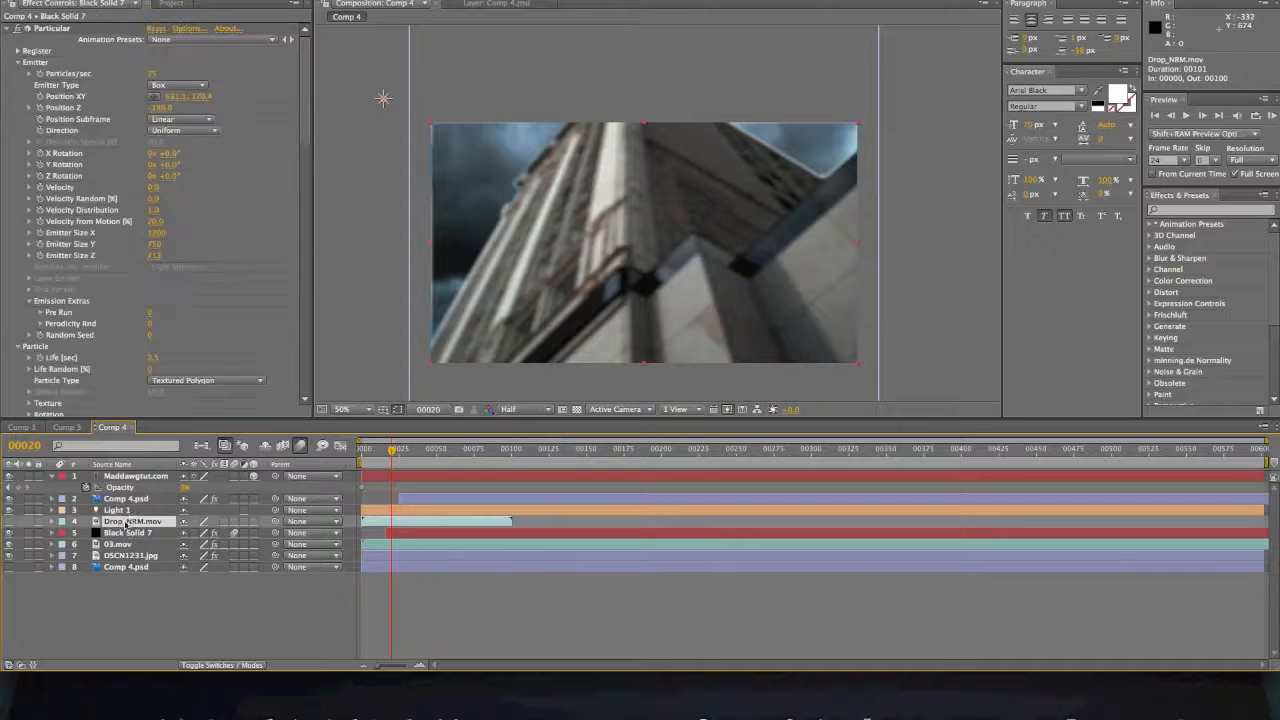
click(118, 510)
click(125, 498)
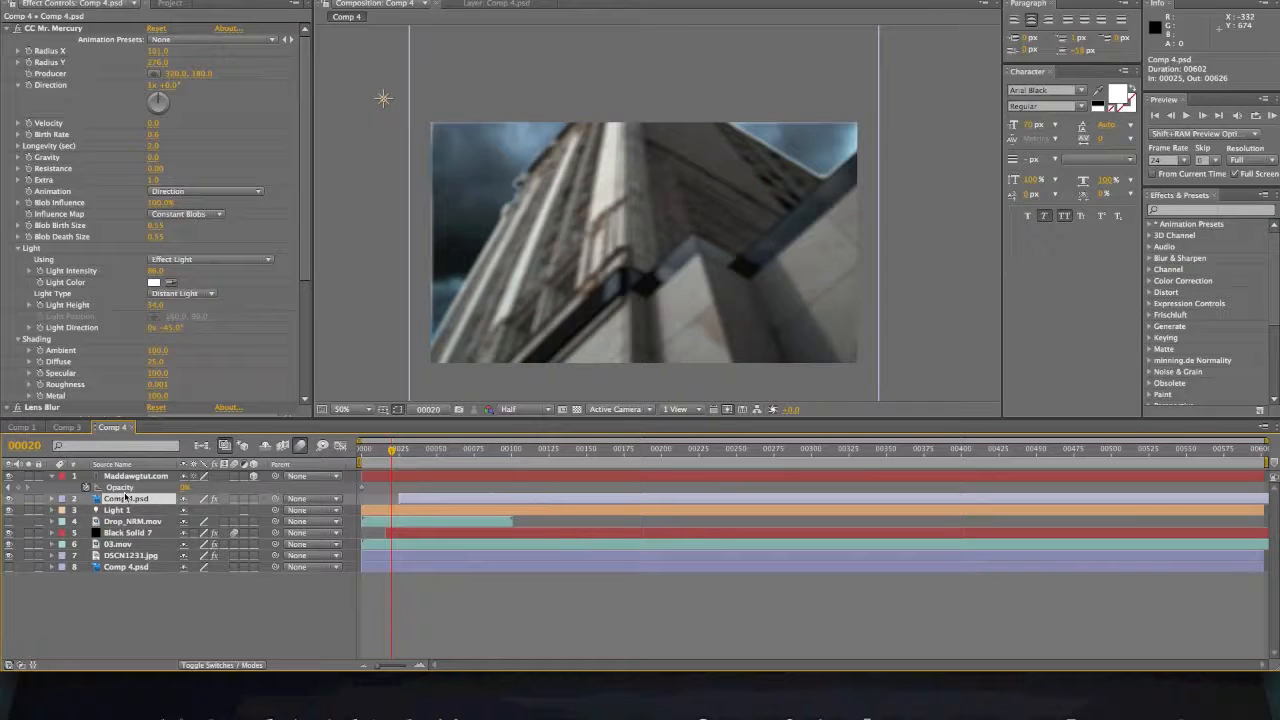
click(128, 478)
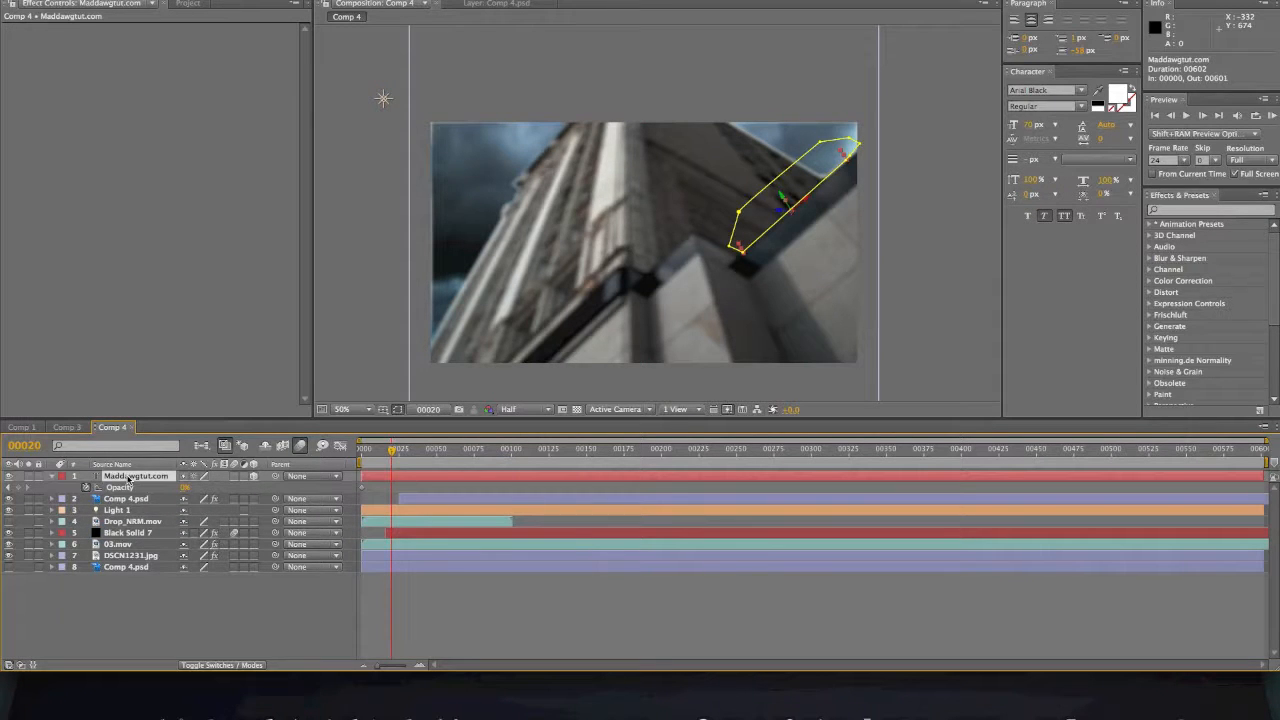
key(super+v)
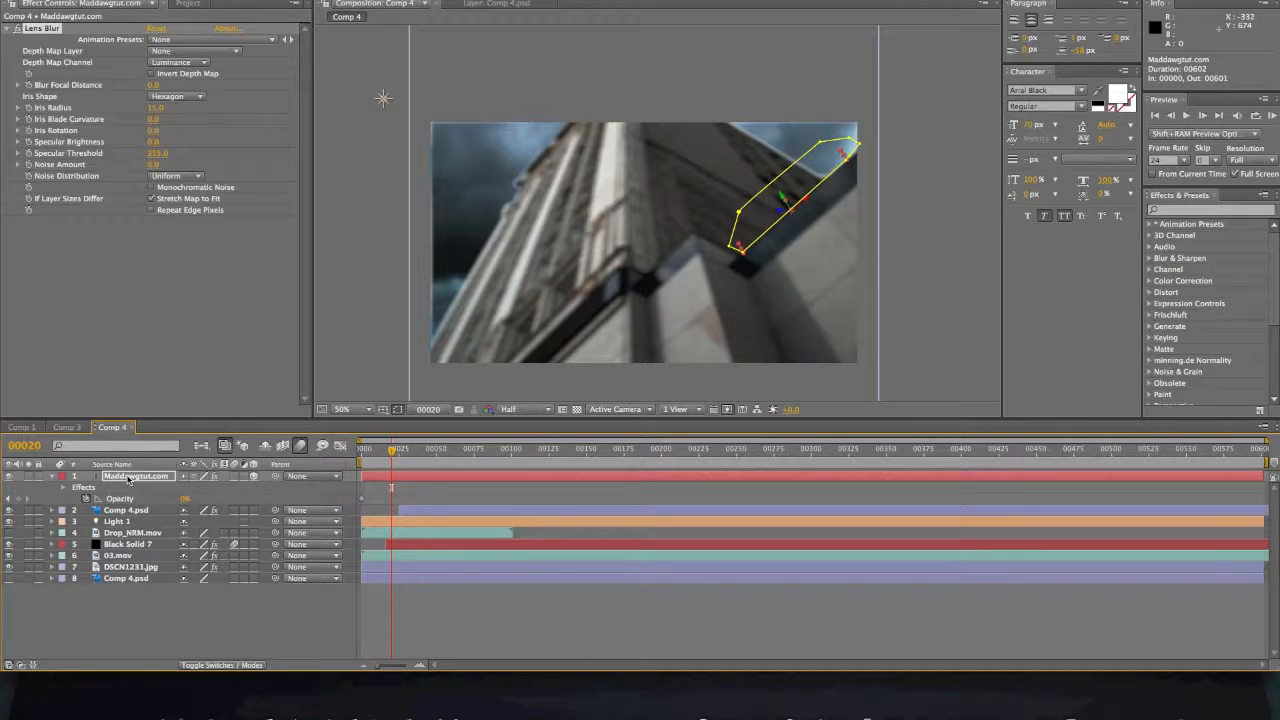
click(134, 556)
click(133, 567)
click(133, 556)
click(133, 567)
click(133, 556)
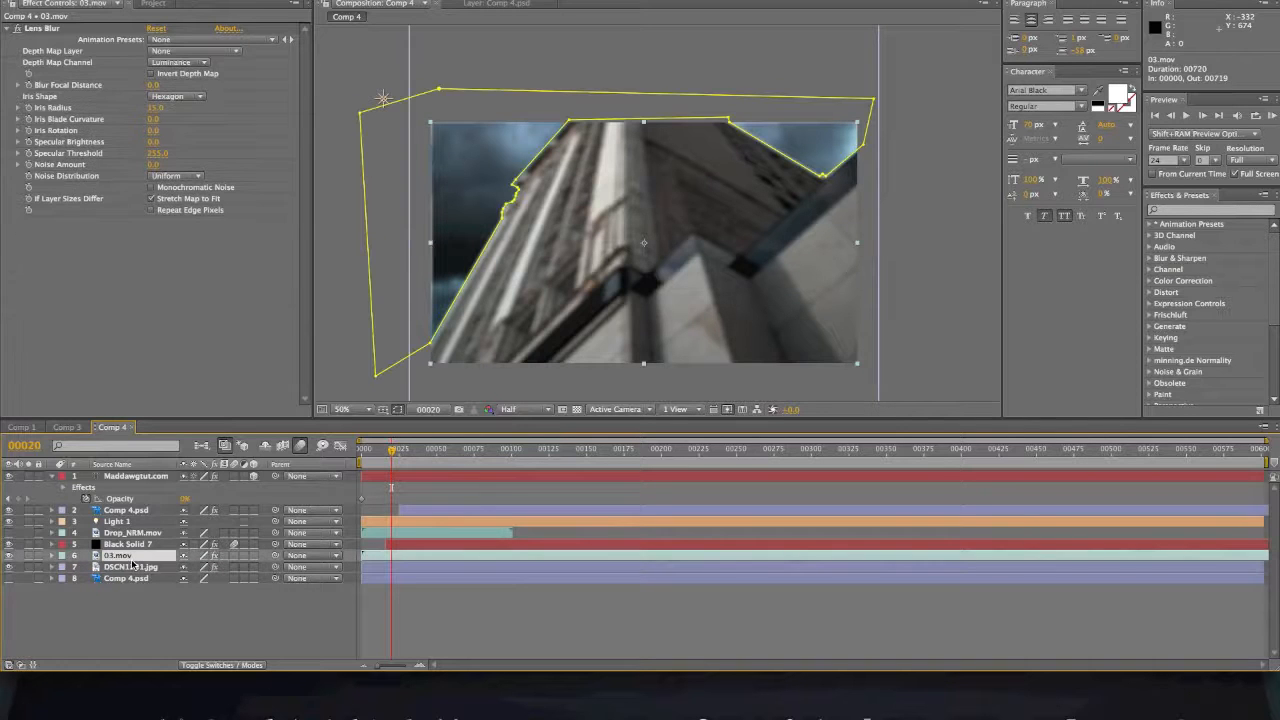
Step: Set the Lens Blur Iris Radius to 0 on the 03.mov sky layer and the DSCN1231.jpg building layer
drag(159, 110, 99, 109)
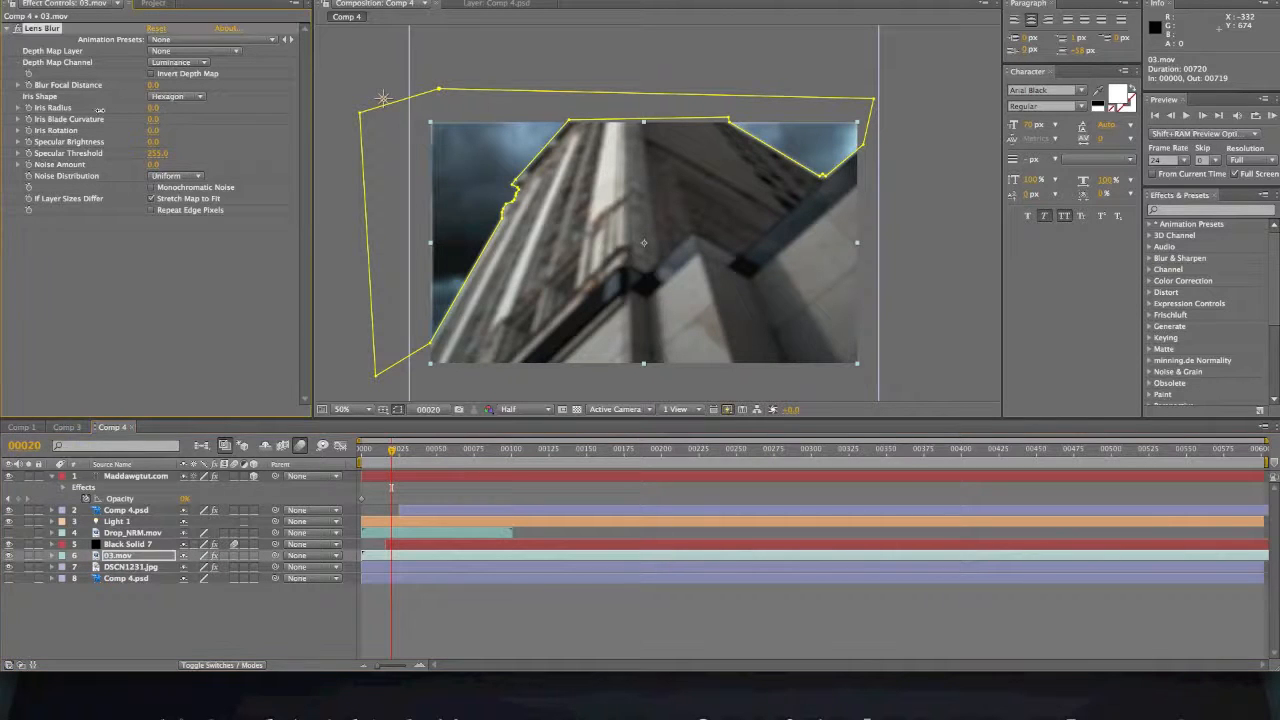
click(130, 567)
click(75, 285)
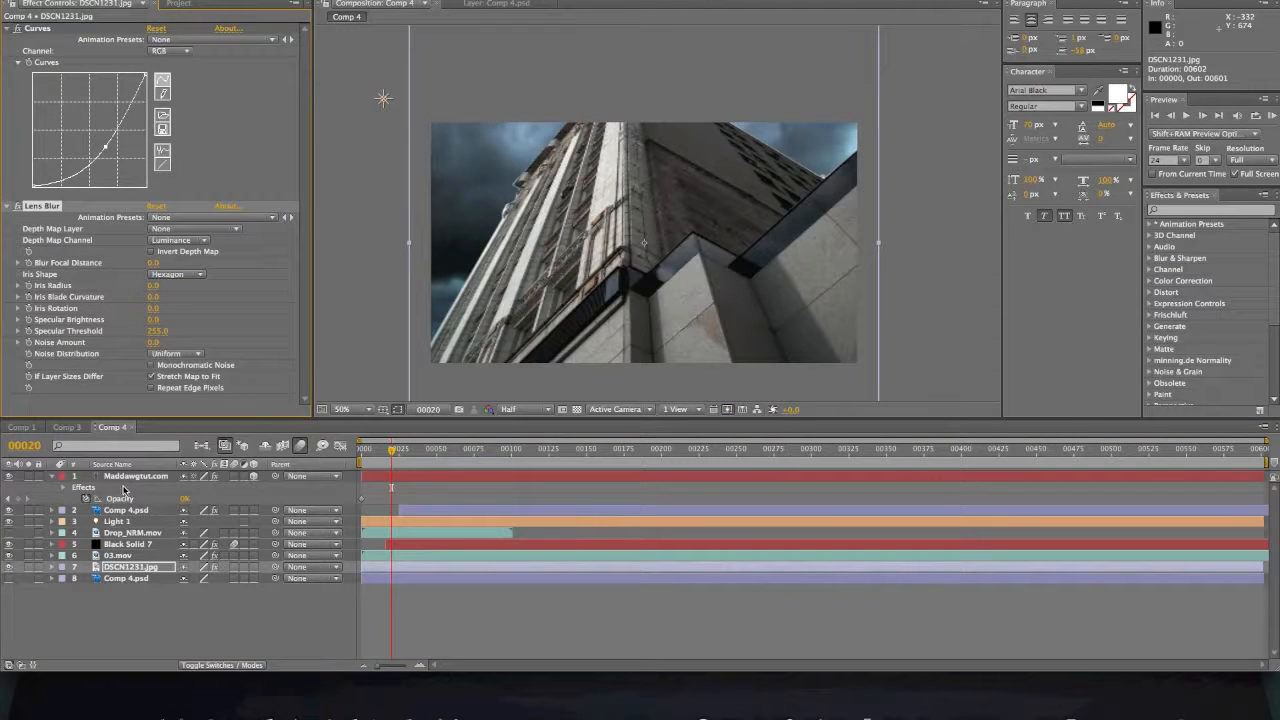
click(132, 557)
click(133, 567)
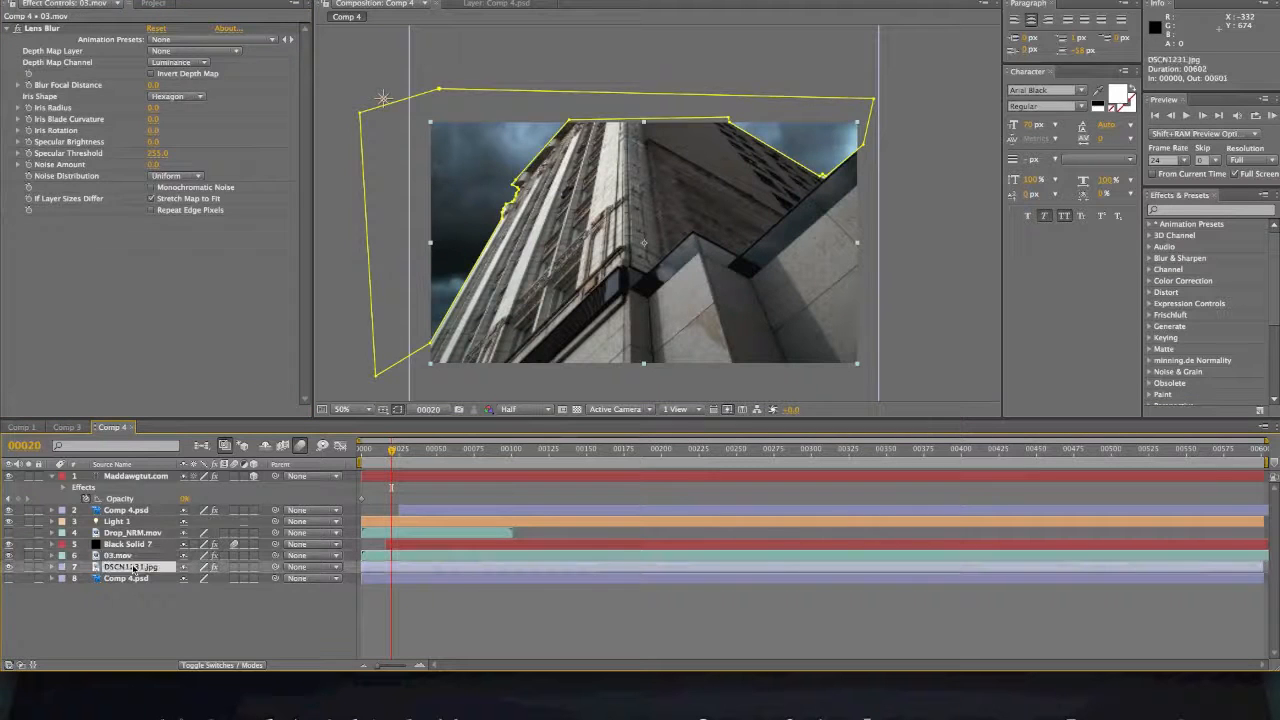
click(133, 557)
Step: Set the Lens Blur Iris Radius to 0 on the Maddawgtut.com text layer and deselect it
click(153, 478)
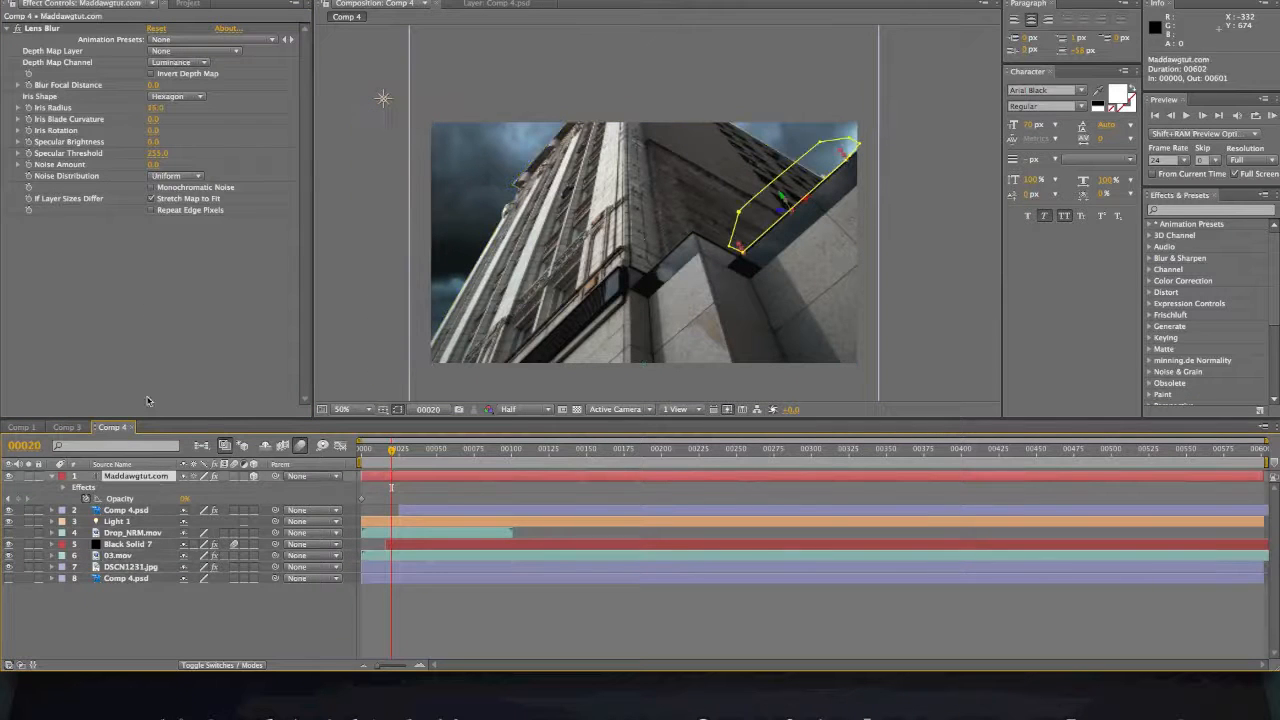
drag(156, 107, 57, 107)
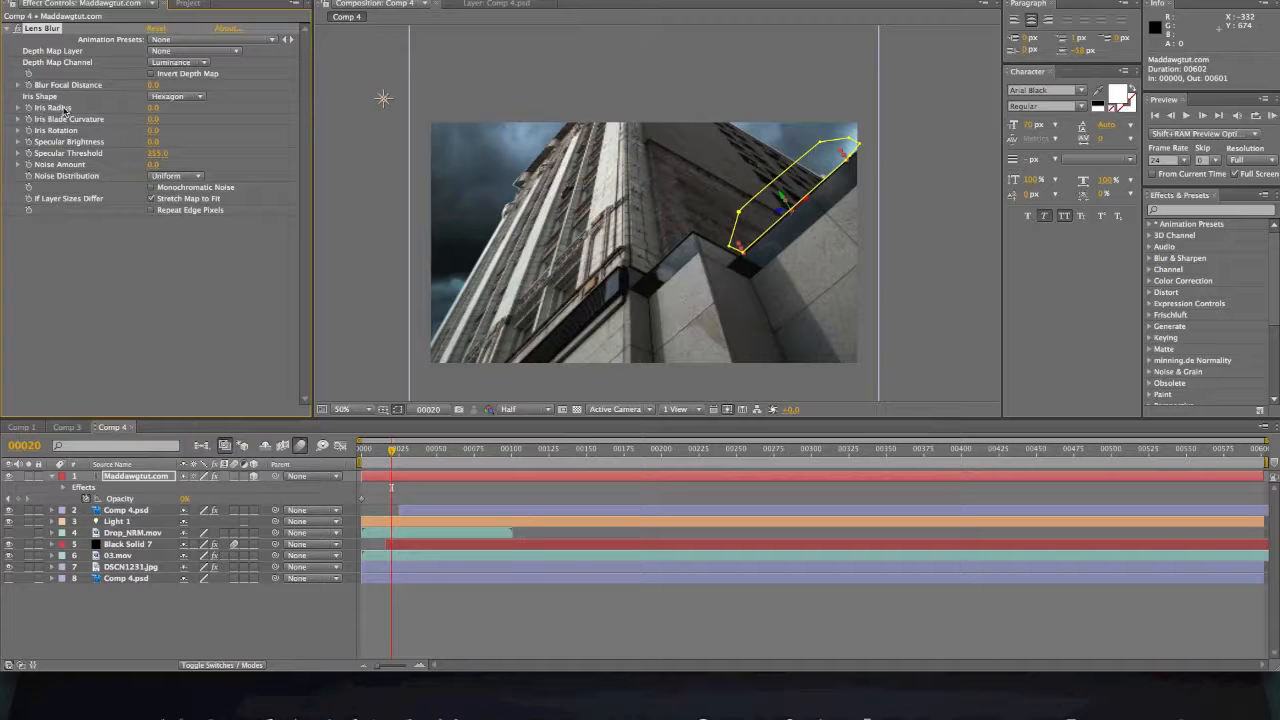
click(210, 491)
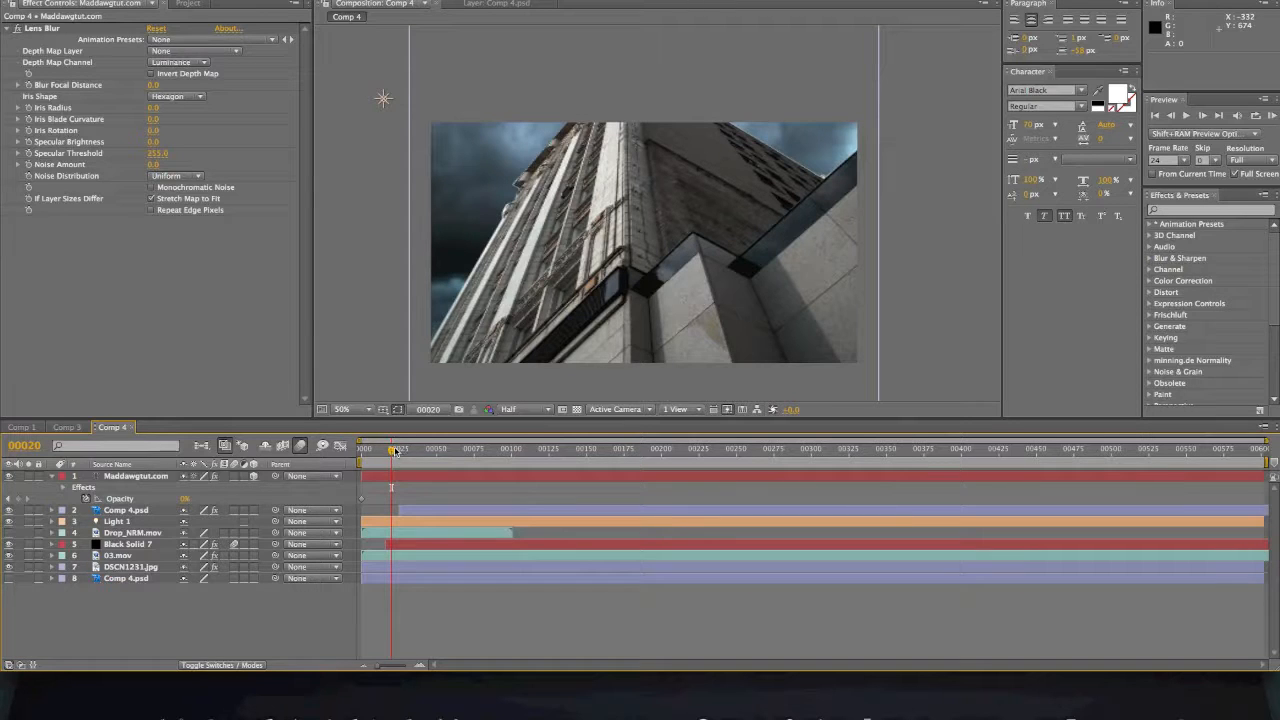
drag(392, 452, 424, 460)
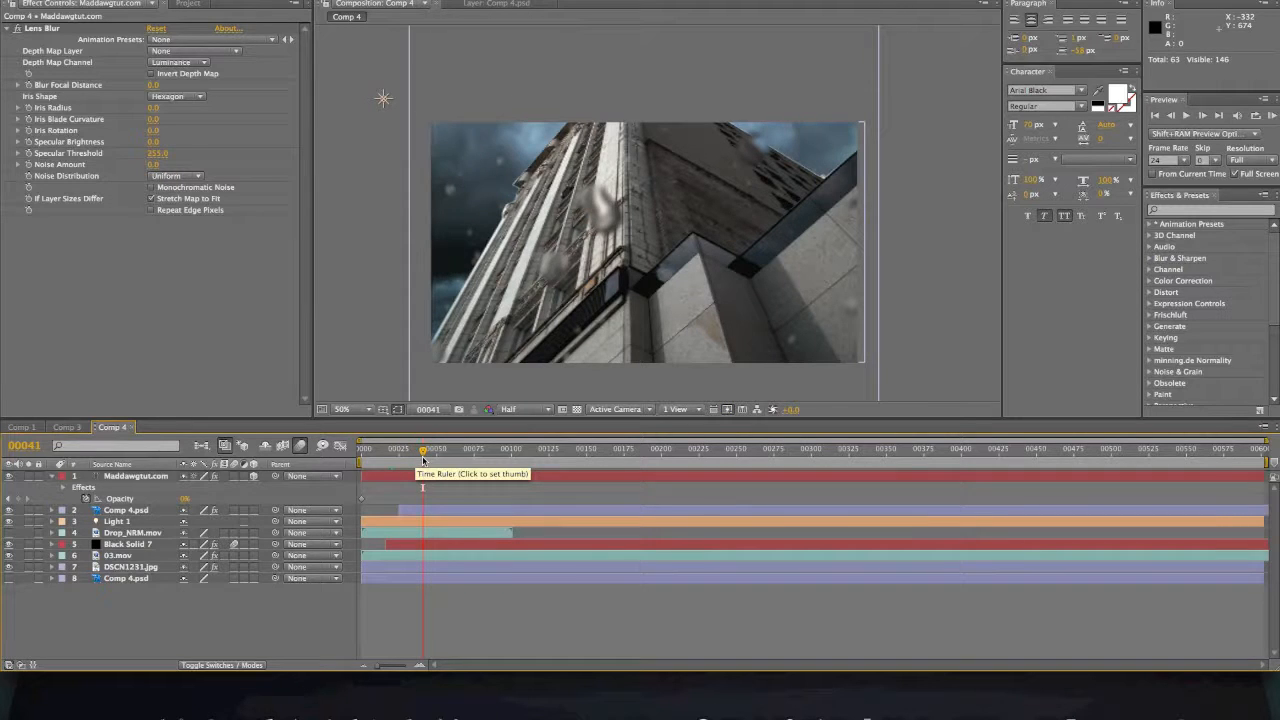
mouse_move(424, 457)
mouse_down()
mouse_move(465, 461)
mouse_move(447, 465)
mouse_up()
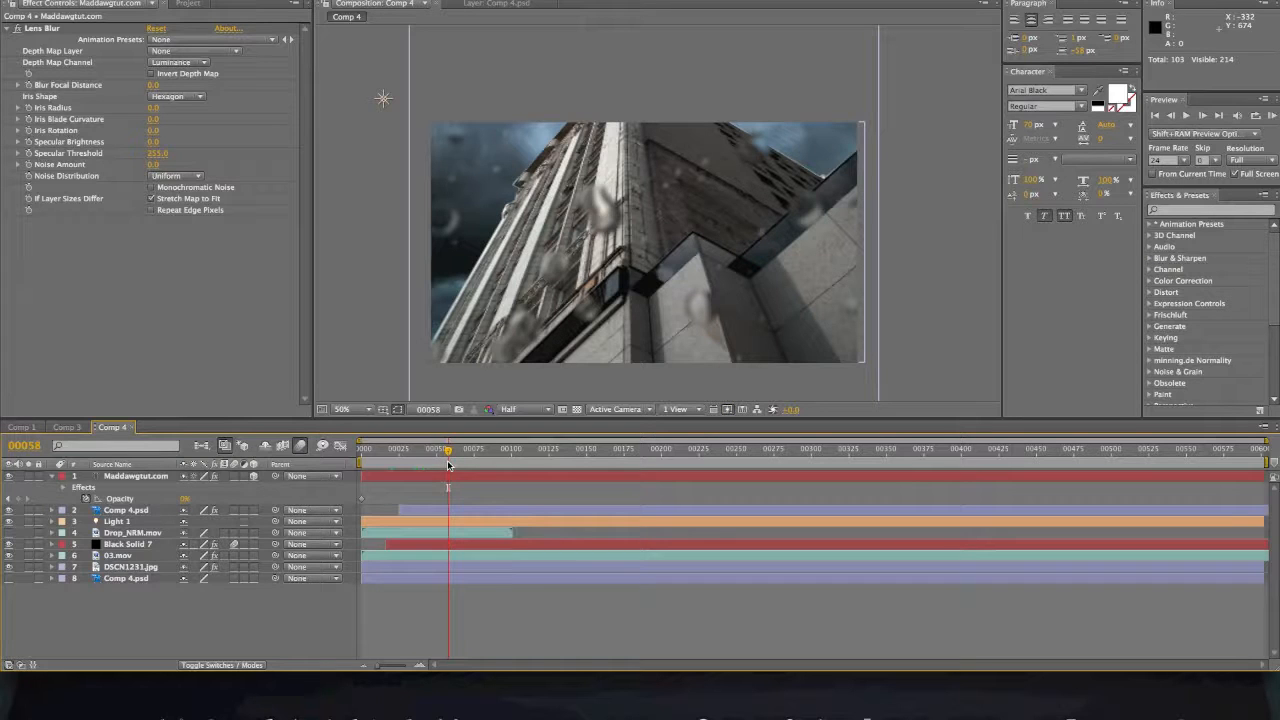
click(131, 556)
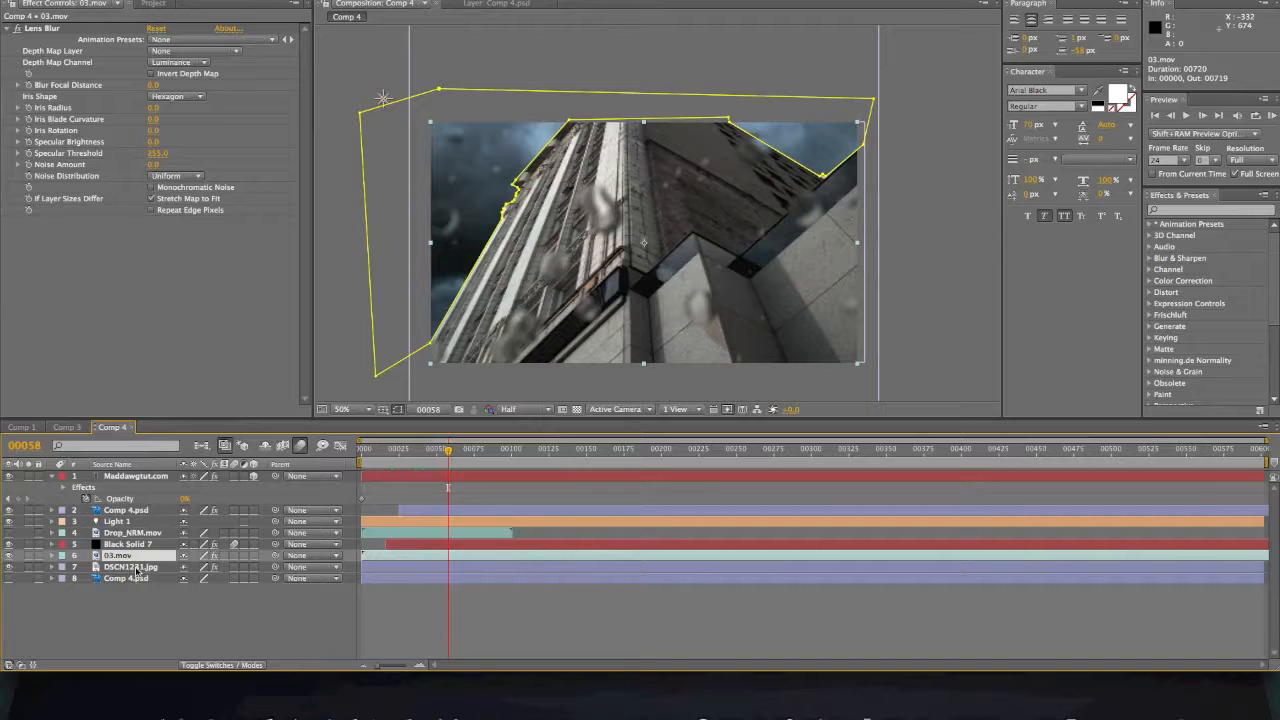
shift+click(137, 568)
click(140, 590)
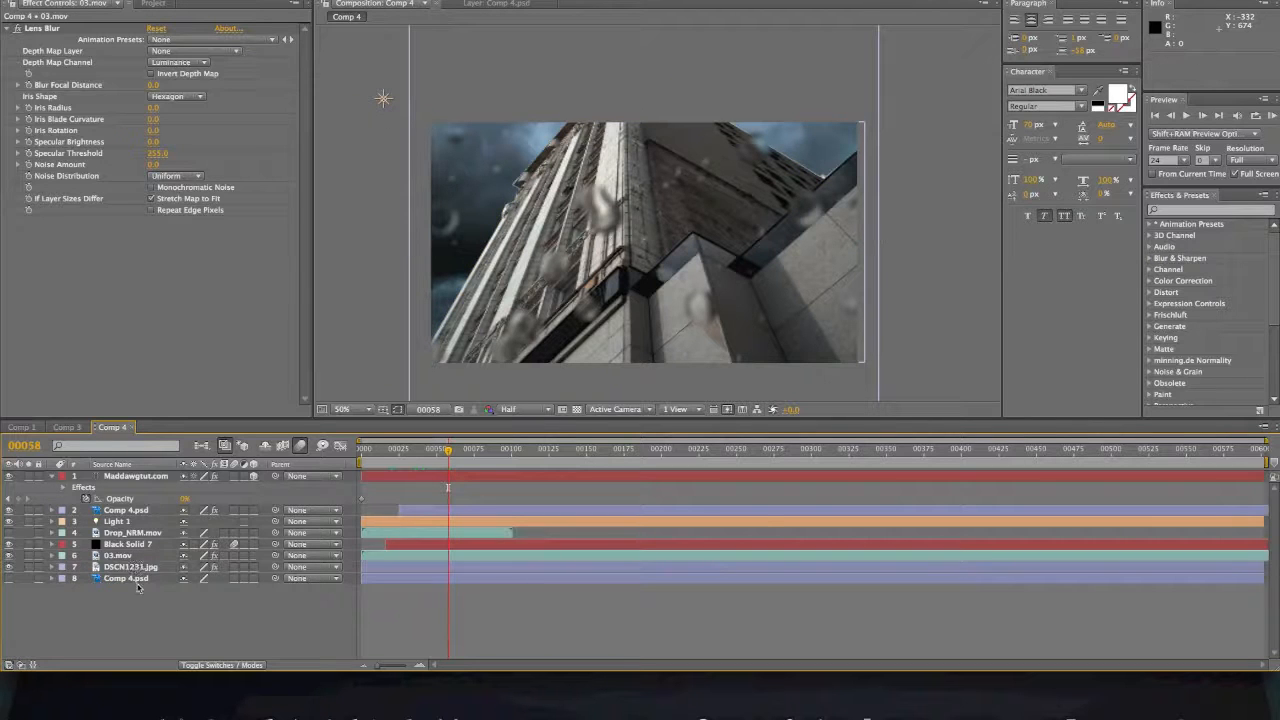
click(138, 568)
drag(153, 286, 164, 289)
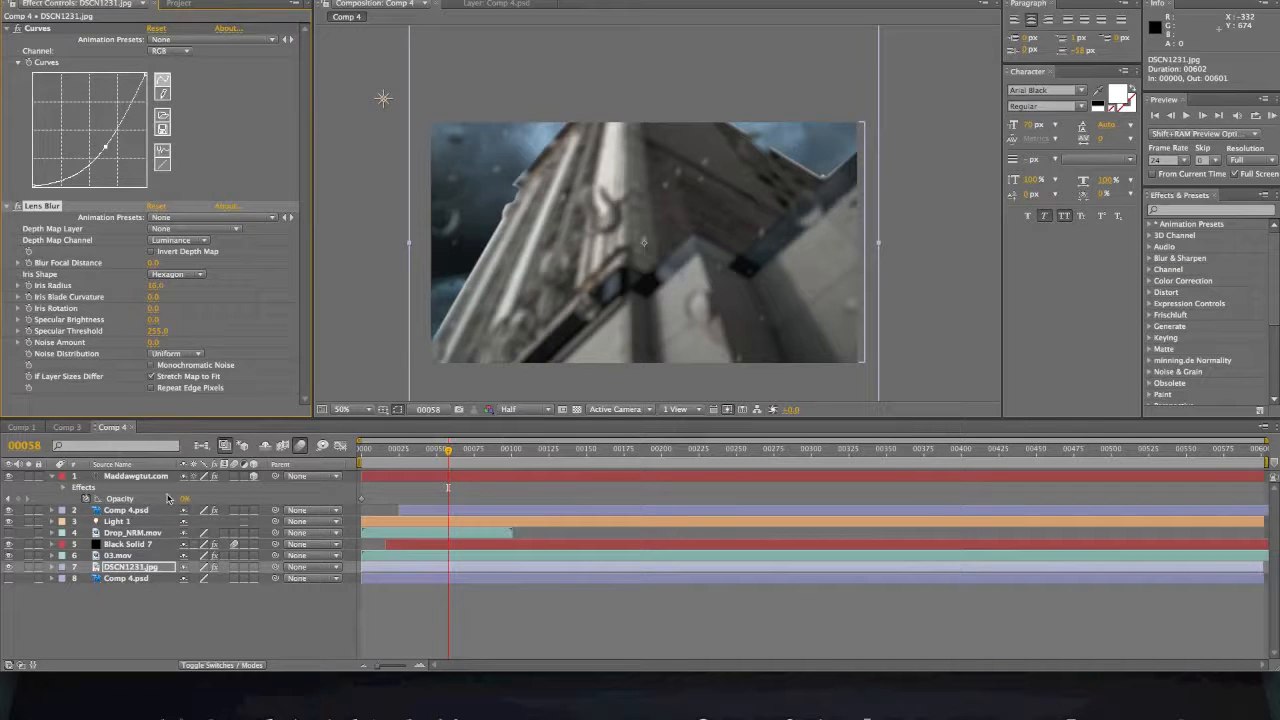
click(139, 556)
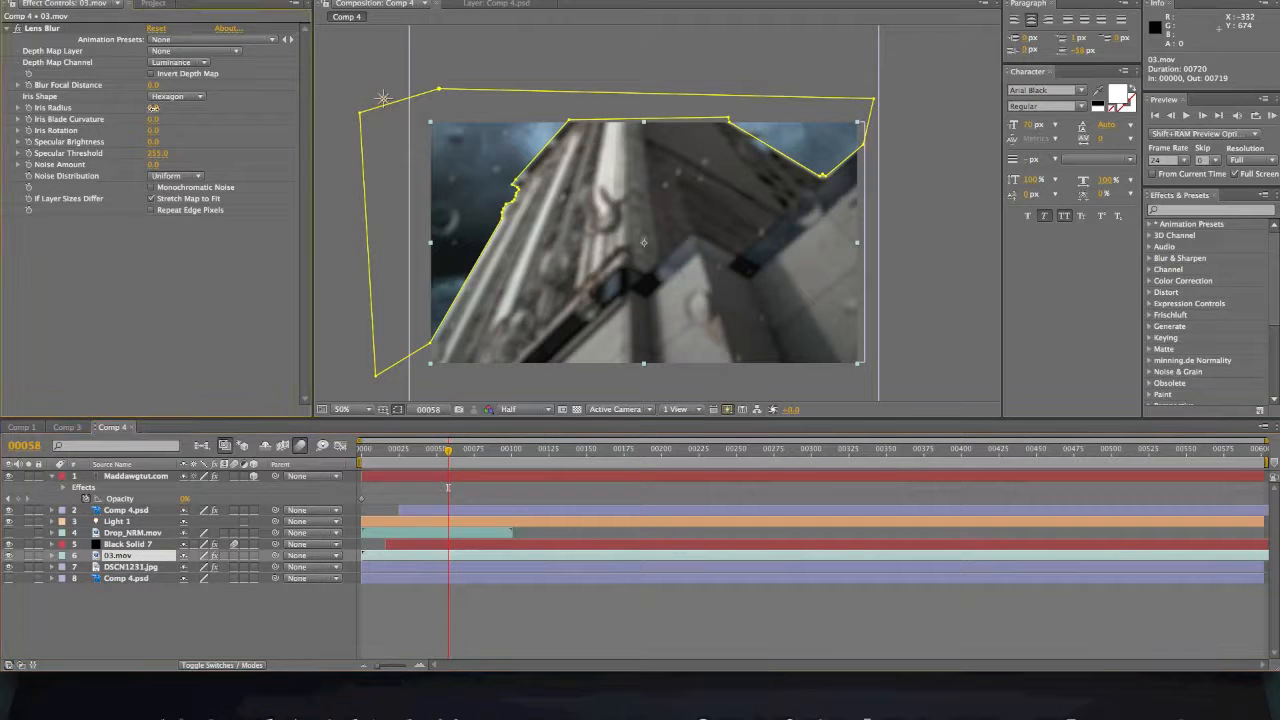
drag(150, 112, 162, 108)
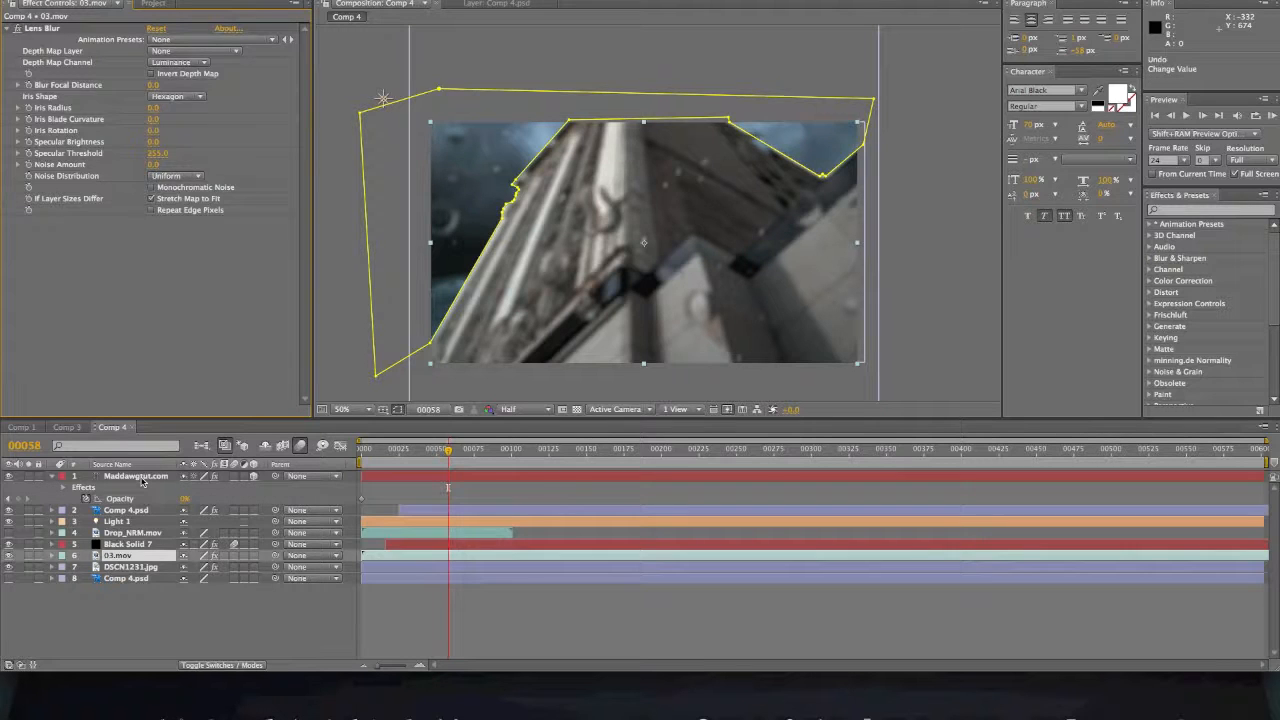
key(ctrl+Down)
Step: Start Iris Radius keyframes at frame 0 for the Lens Blur on the 03.mov and DSCN1231.jpg layers
drag(447, 449, 362, 450)
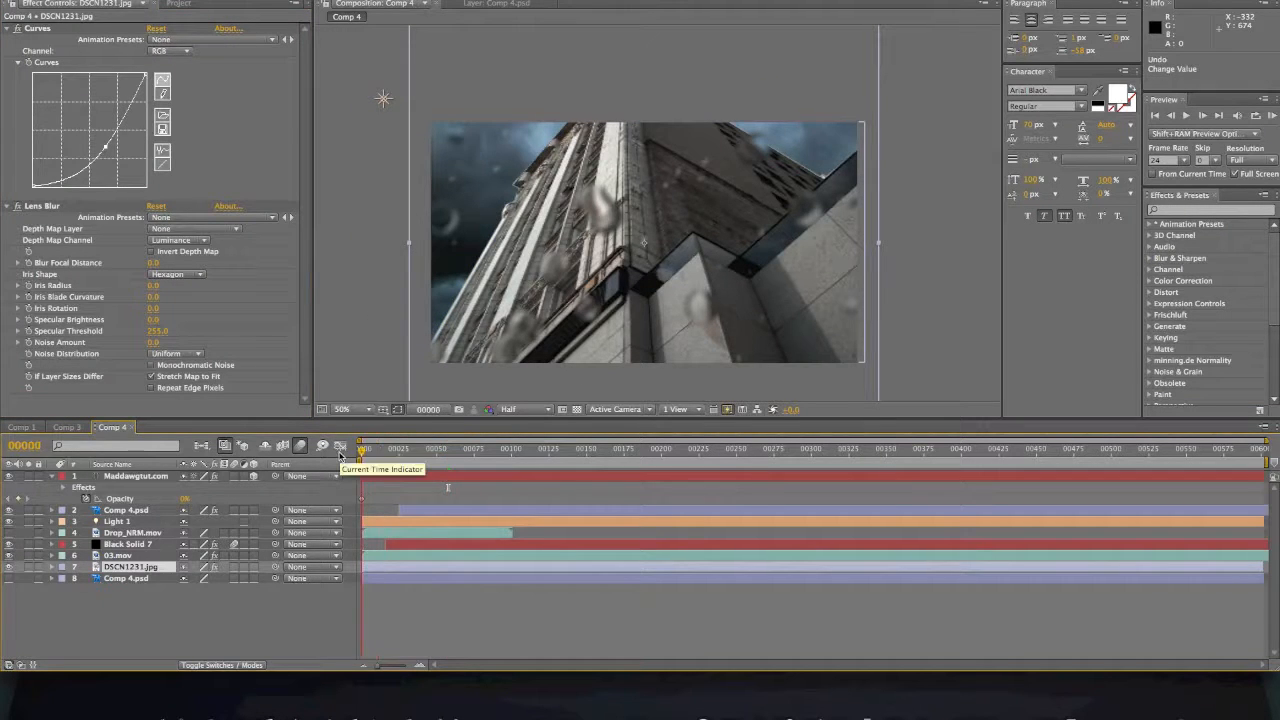
click(119, 555)
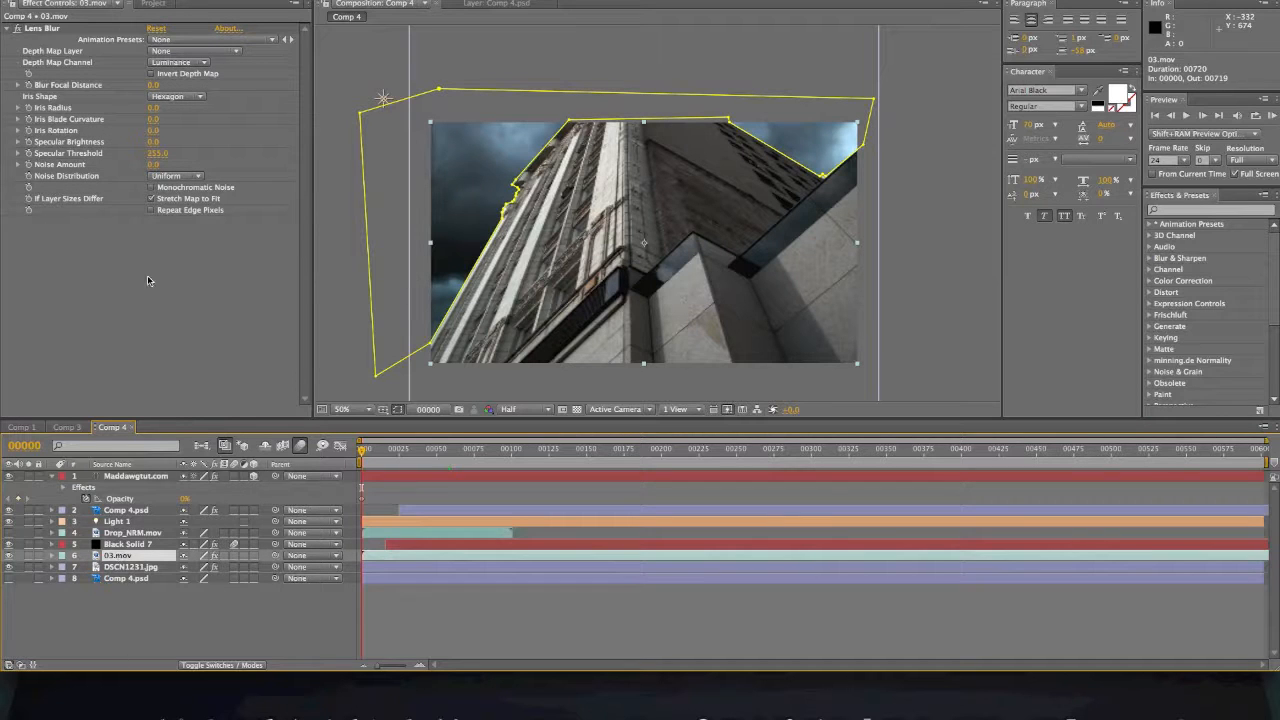
click(32, 108)
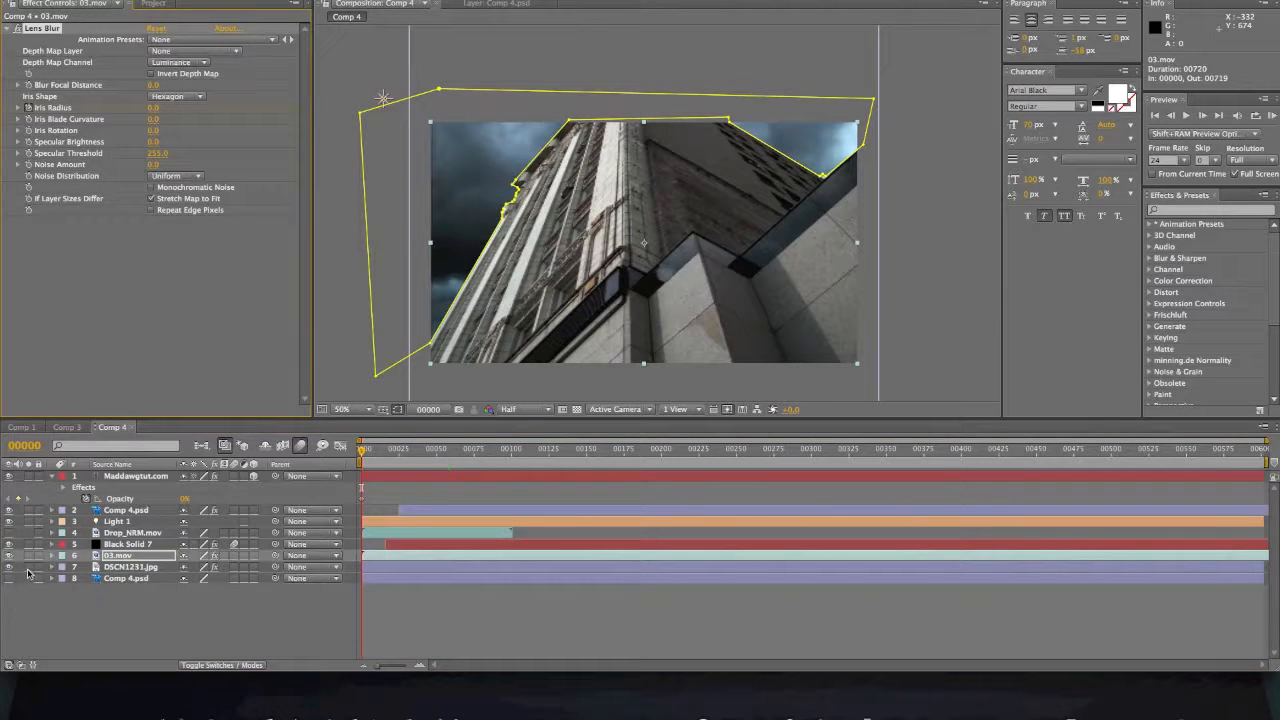
click(121, 567)
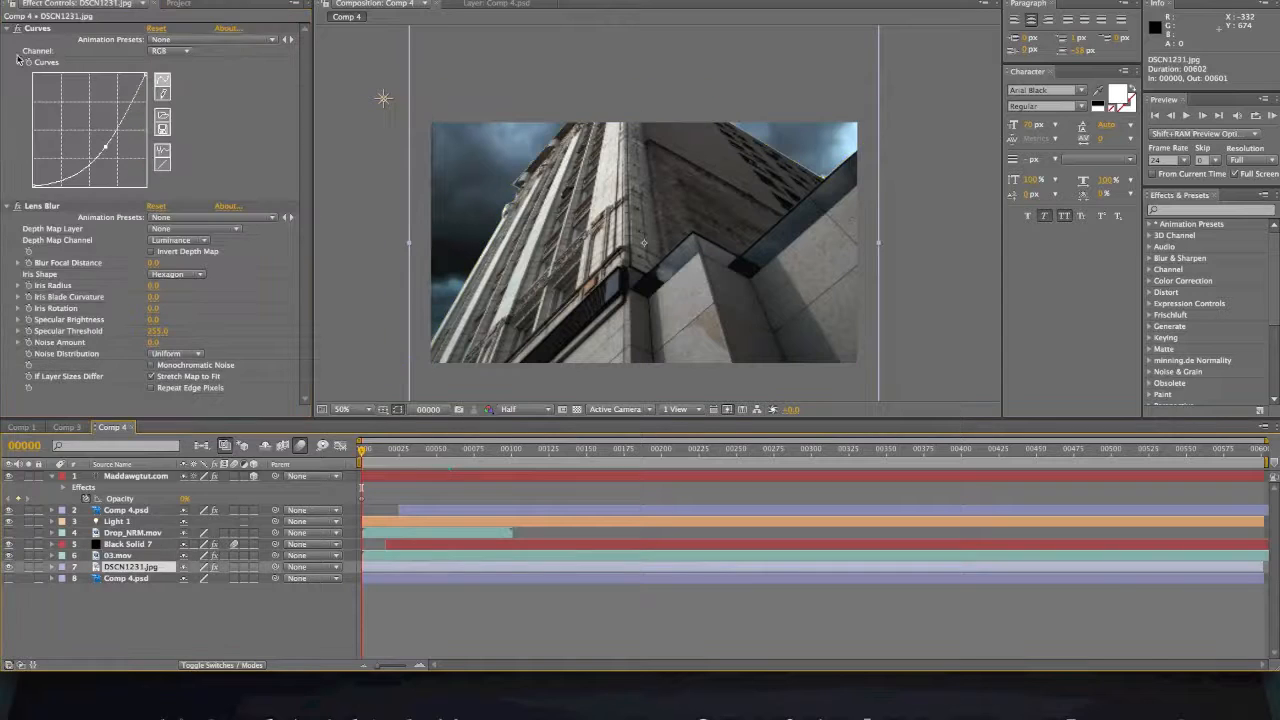
click(29, 286)
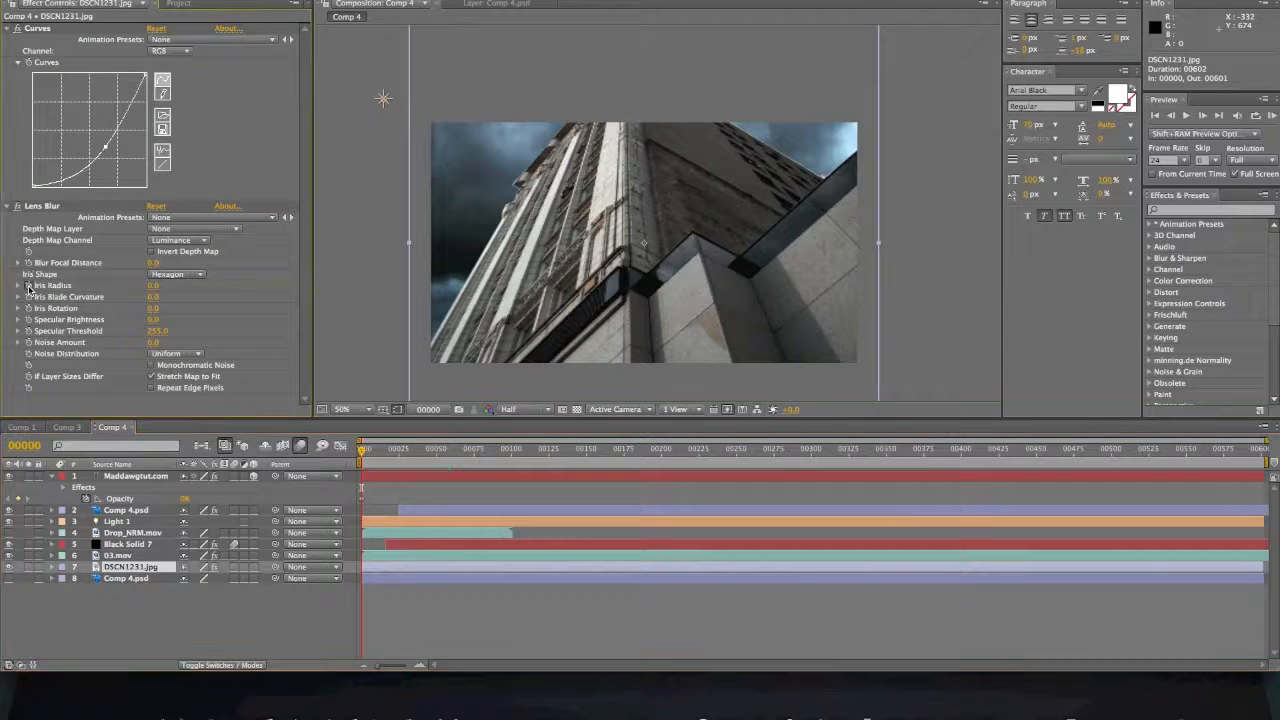
Step: Reveal the Iris Radius keyframes of 03.mov and DSCN1231.jpg in the timeline and add holding keyframes for both at frame 47
shift+click(129, 557)
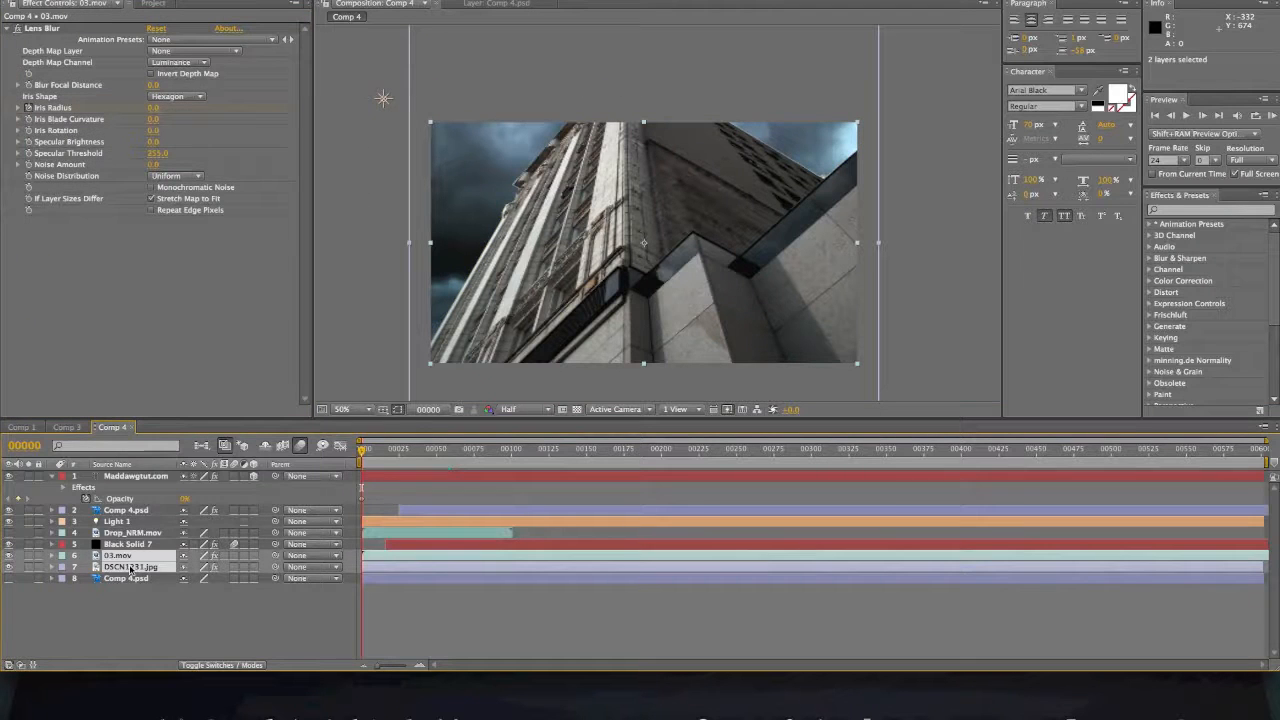
key(u)
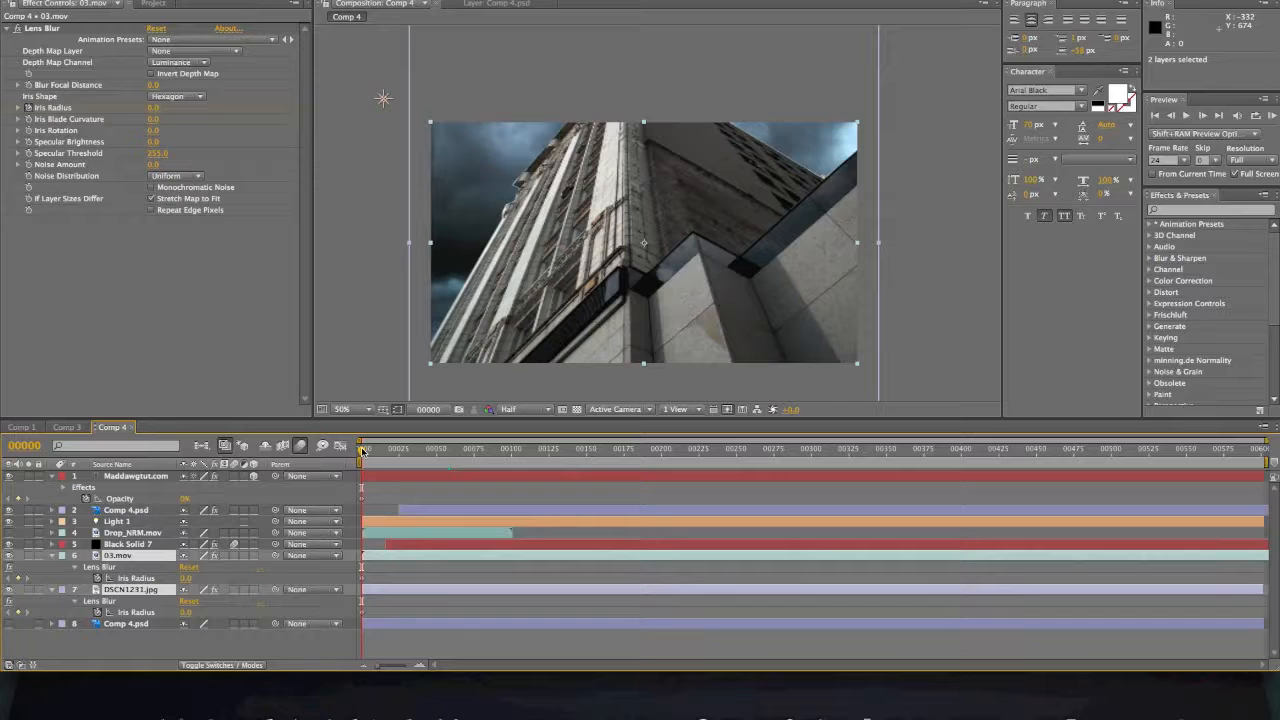
drag(362, 451, 411, 451)
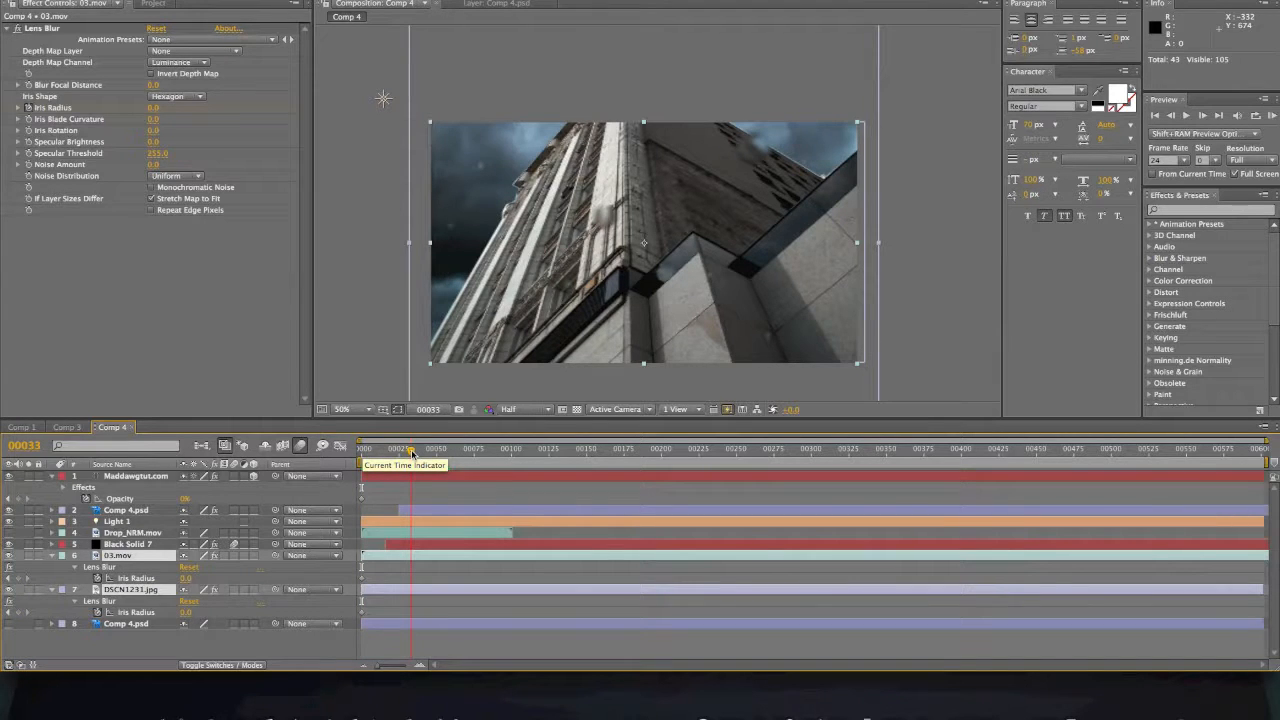
mouse_move(411, 451)
mouse_down()
mouse_move(399, 454)
mouse_move(435, 452)
mouse_up()
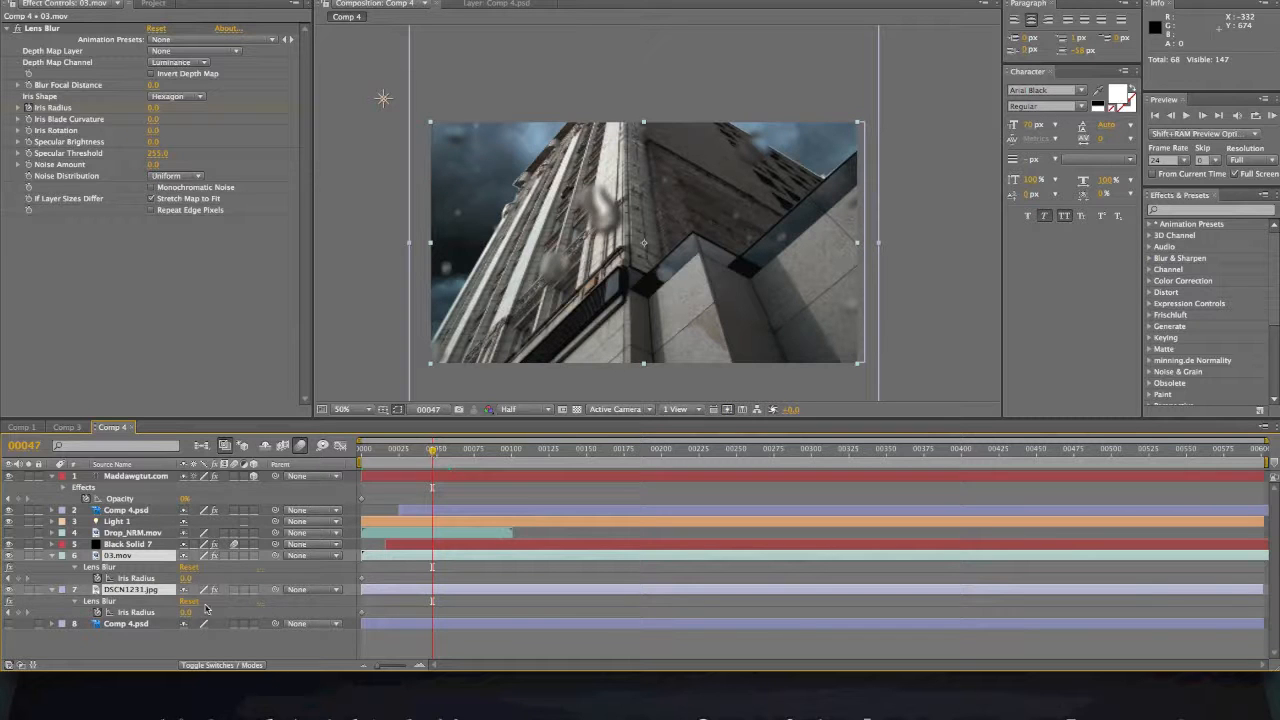
click(18, 578)
click(18, 612)
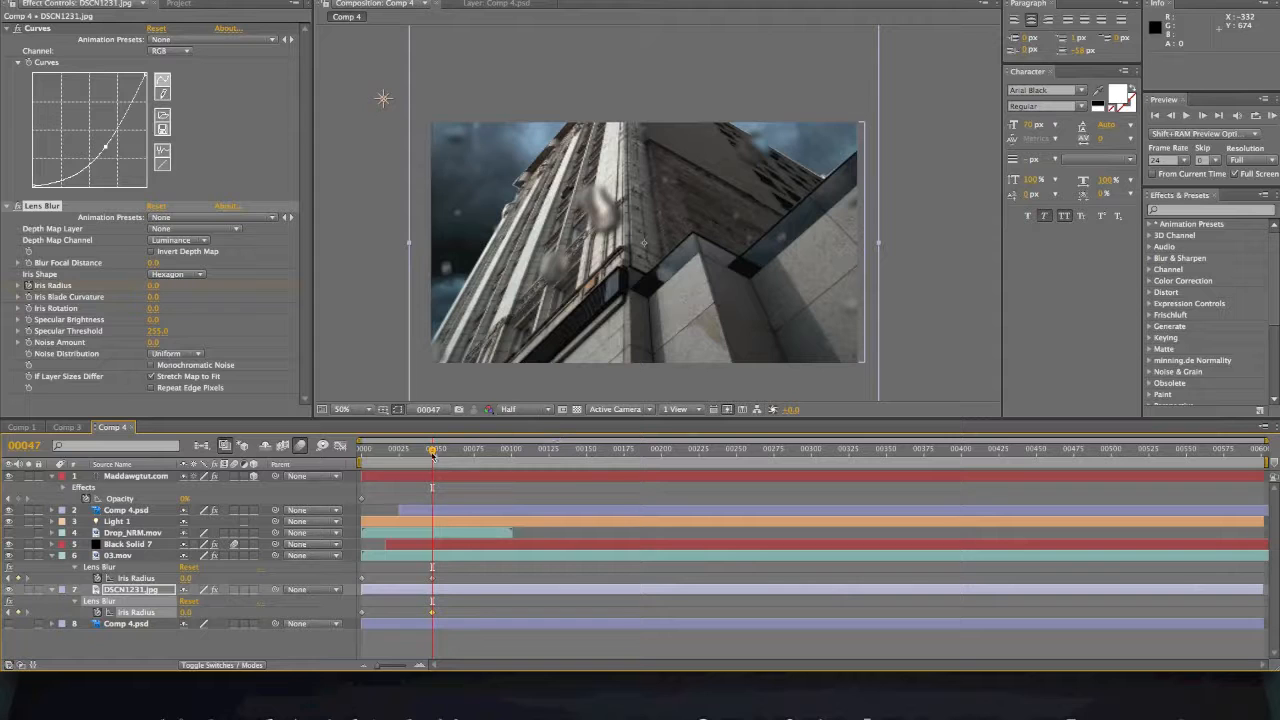
Step: At frame 66, set the Lens Blur Iris Radius to 16 on both the DSCN1231.jpg and 03.mov layers
drag(432, 452, 460, 453)
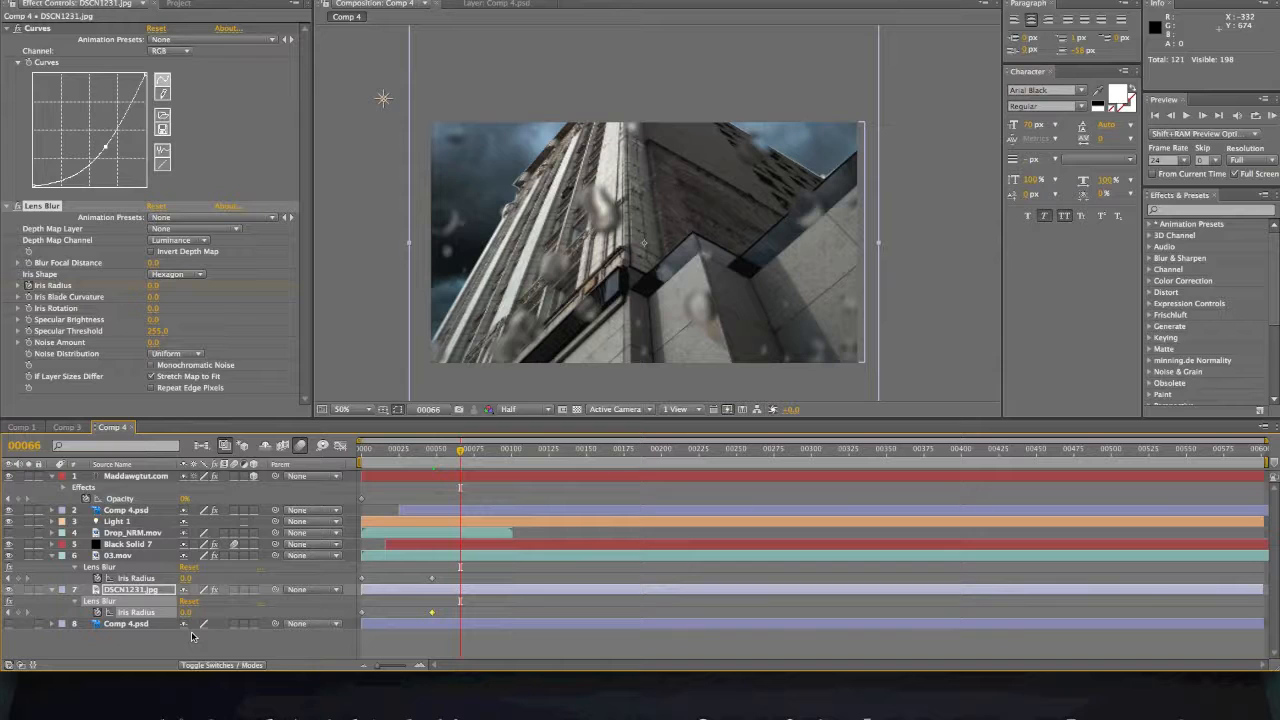
drag(185, 614, 200, 612)
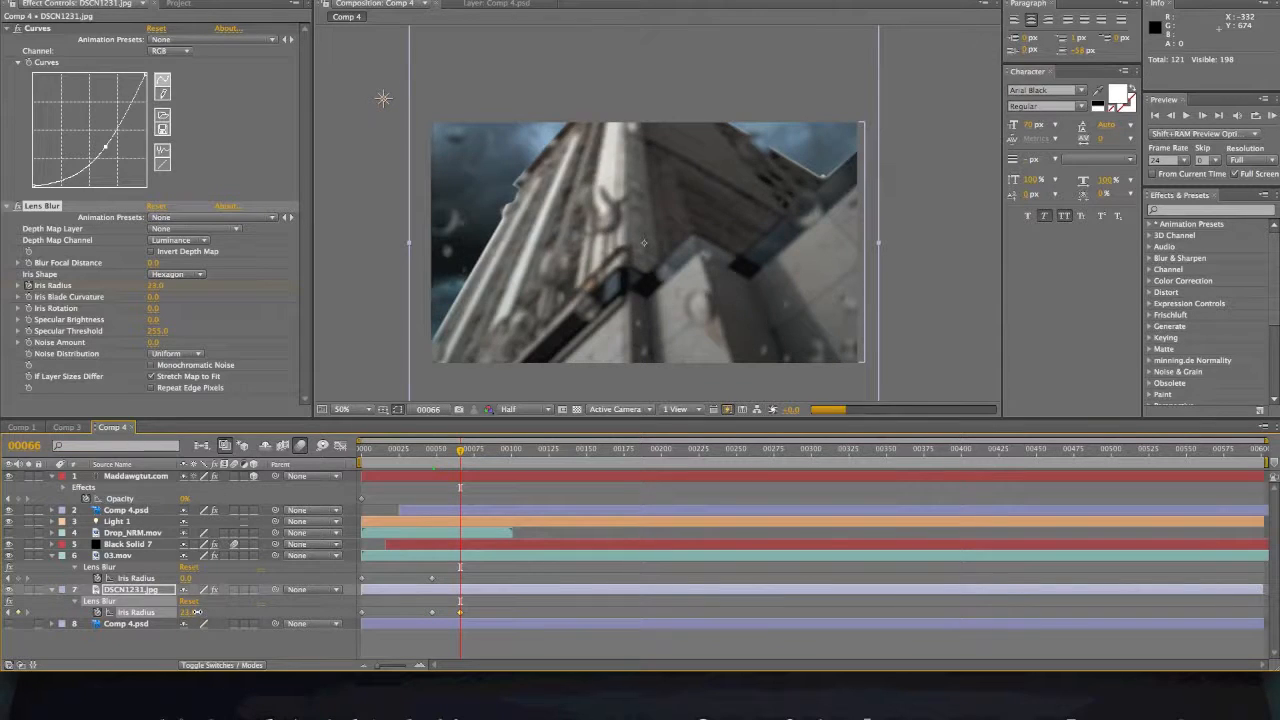
drag(187, 578, 202, 582)
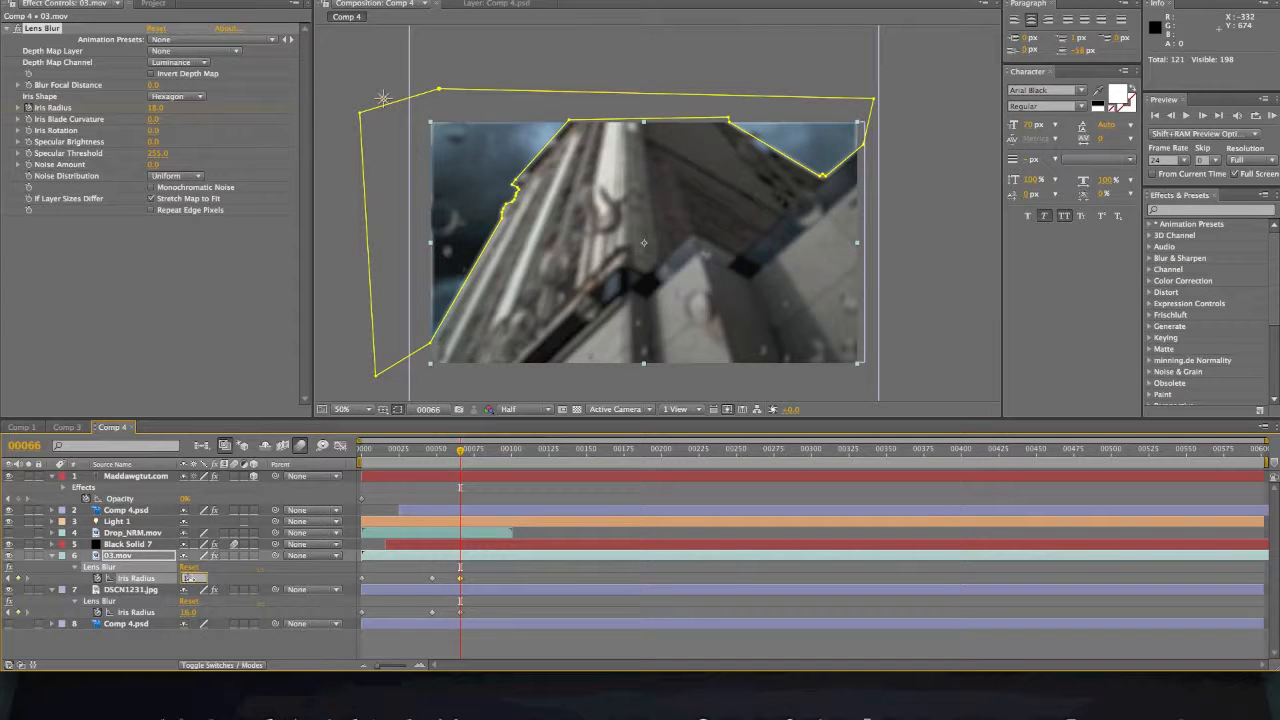
key(Return)
Step: Start an Iris Radius keyframe at frame 47 for Black Solid 7's Lens Blur
click(127, 534)
click(127, 545)
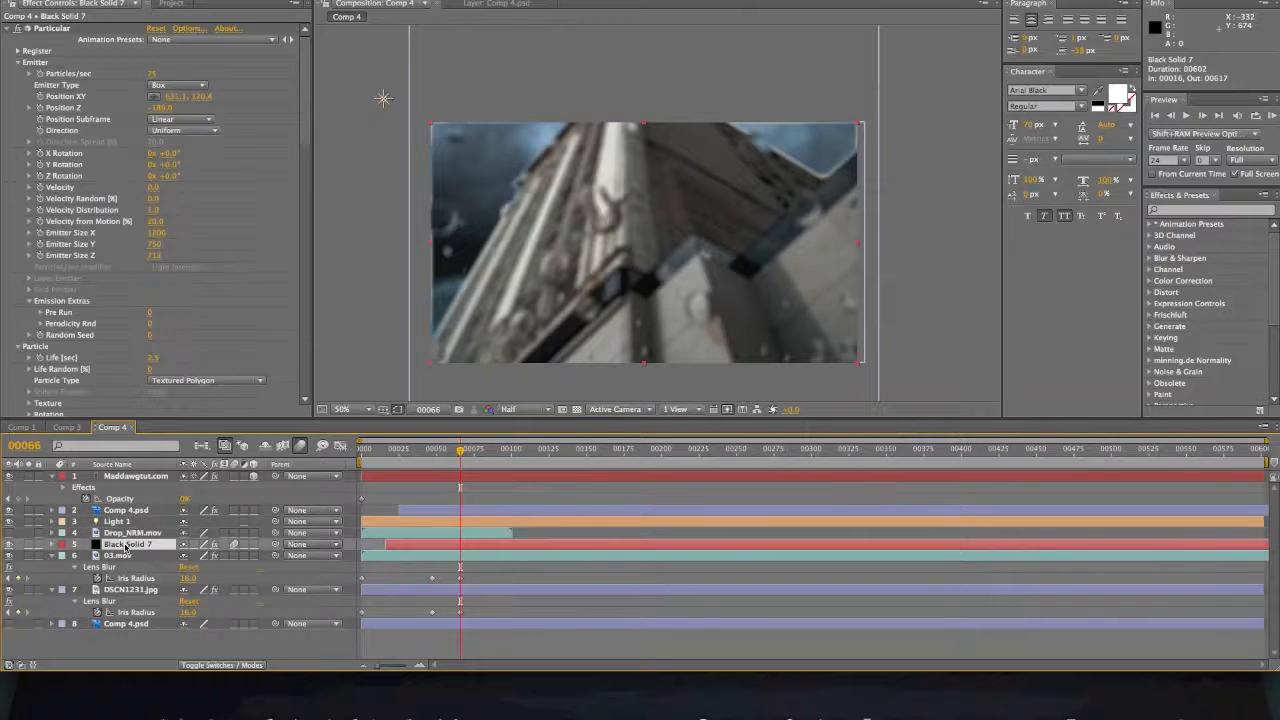
scroll(77, 333, down, 5)
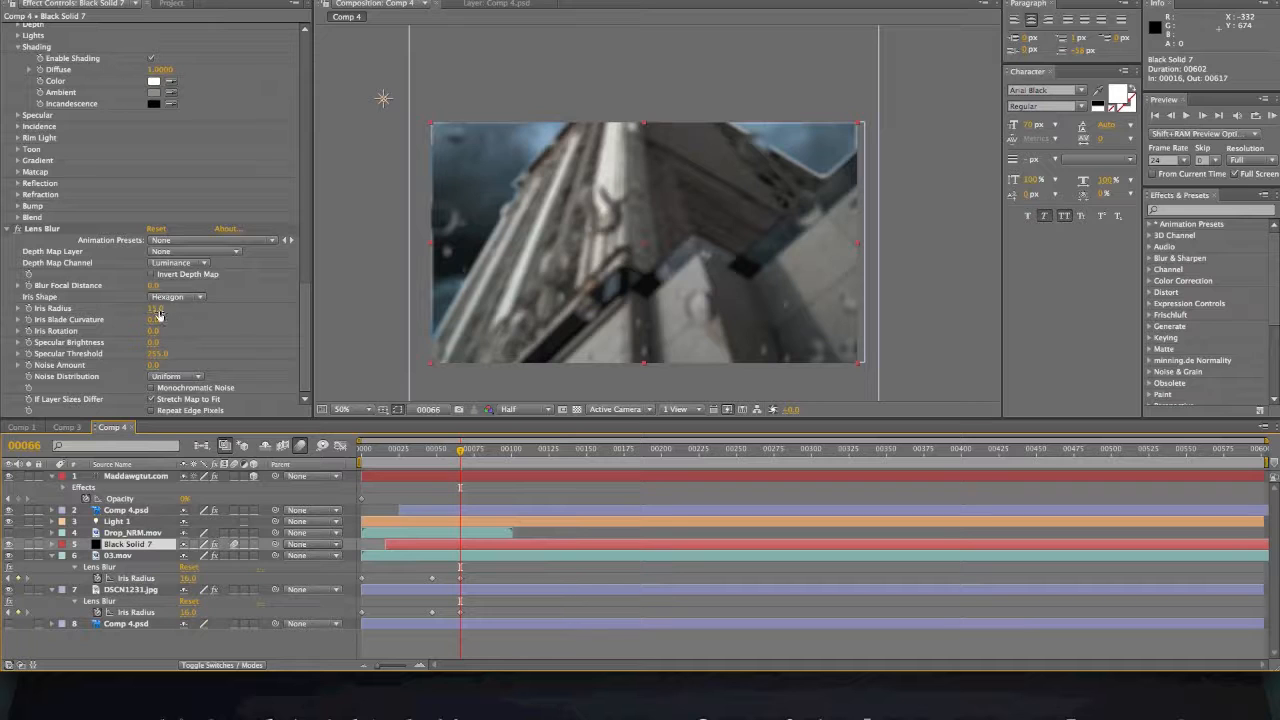
drag(460, 451, 431, 460)
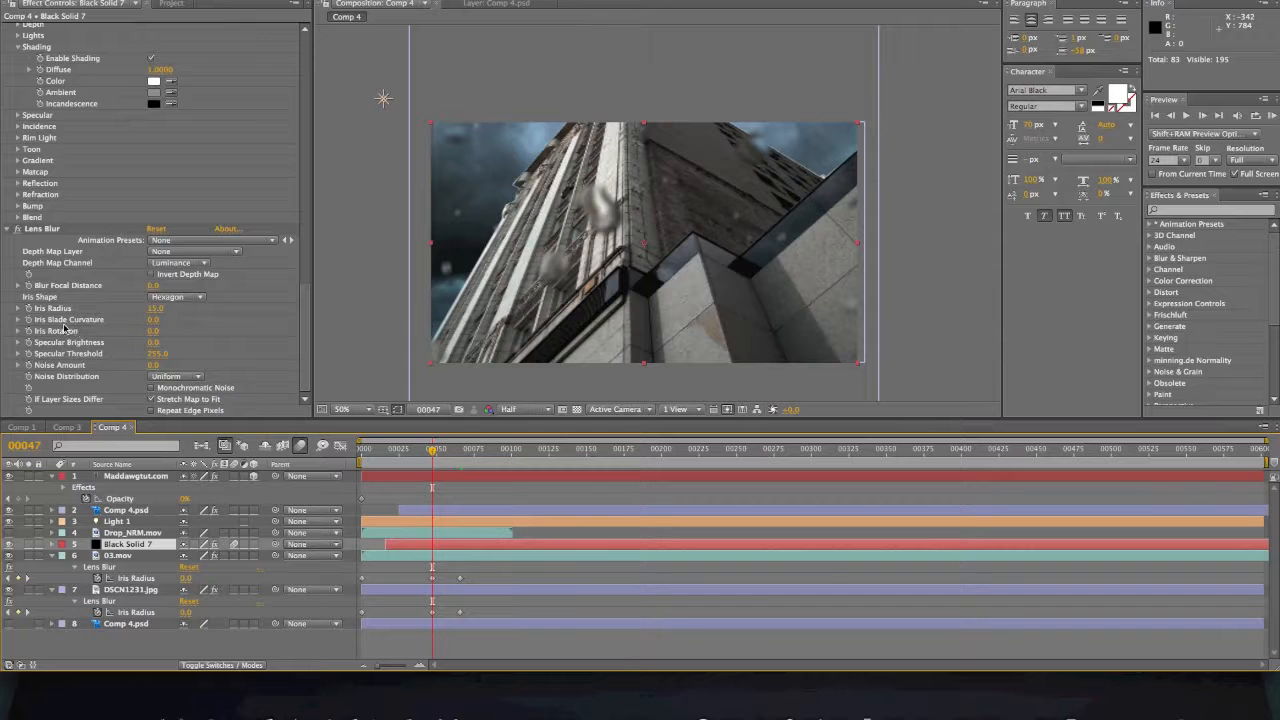
click(30, 309)
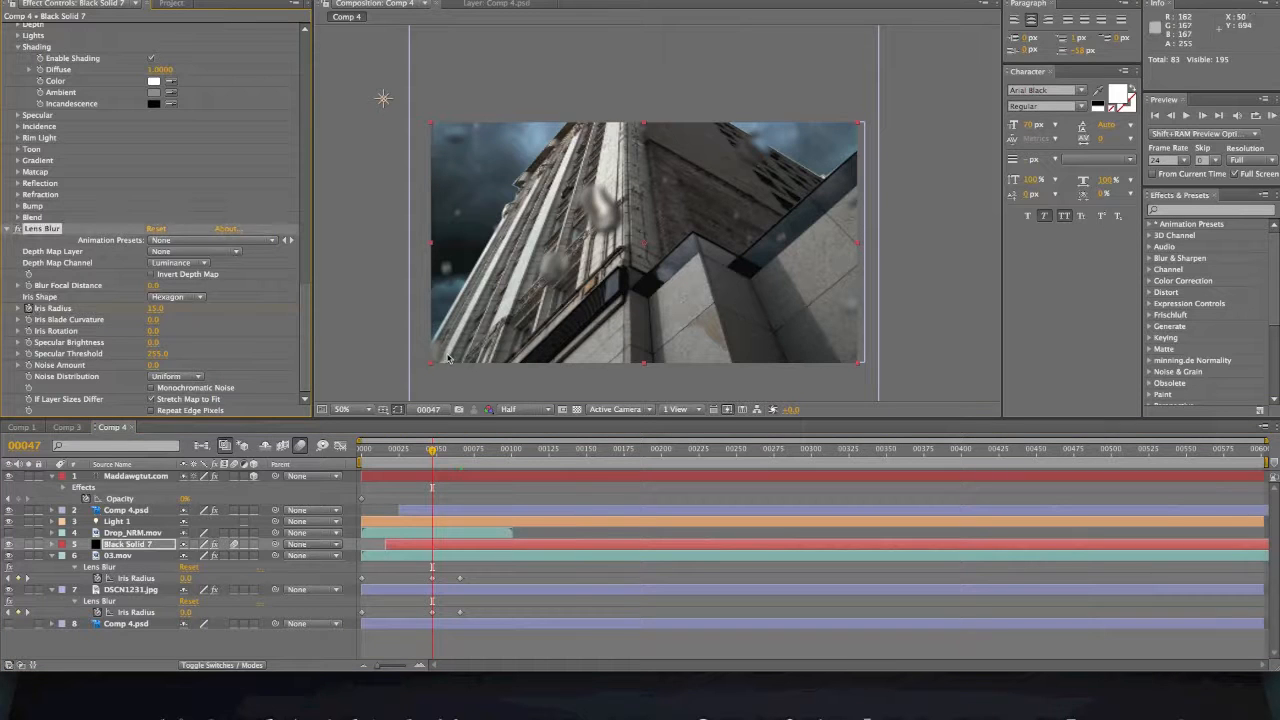
Step: Set Black Solid 7's Lens Blur Iris Radius to 0 at frame 66
click(463, 449)
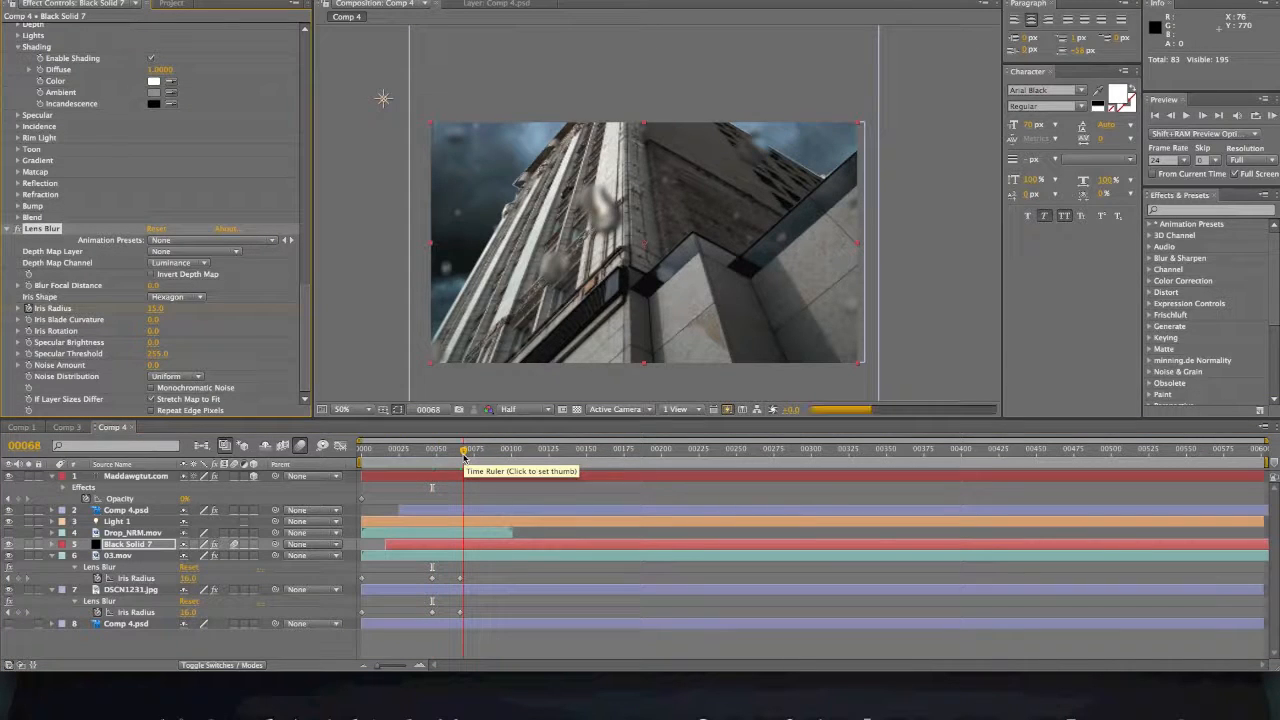
drag(461, 457, 459, 451)
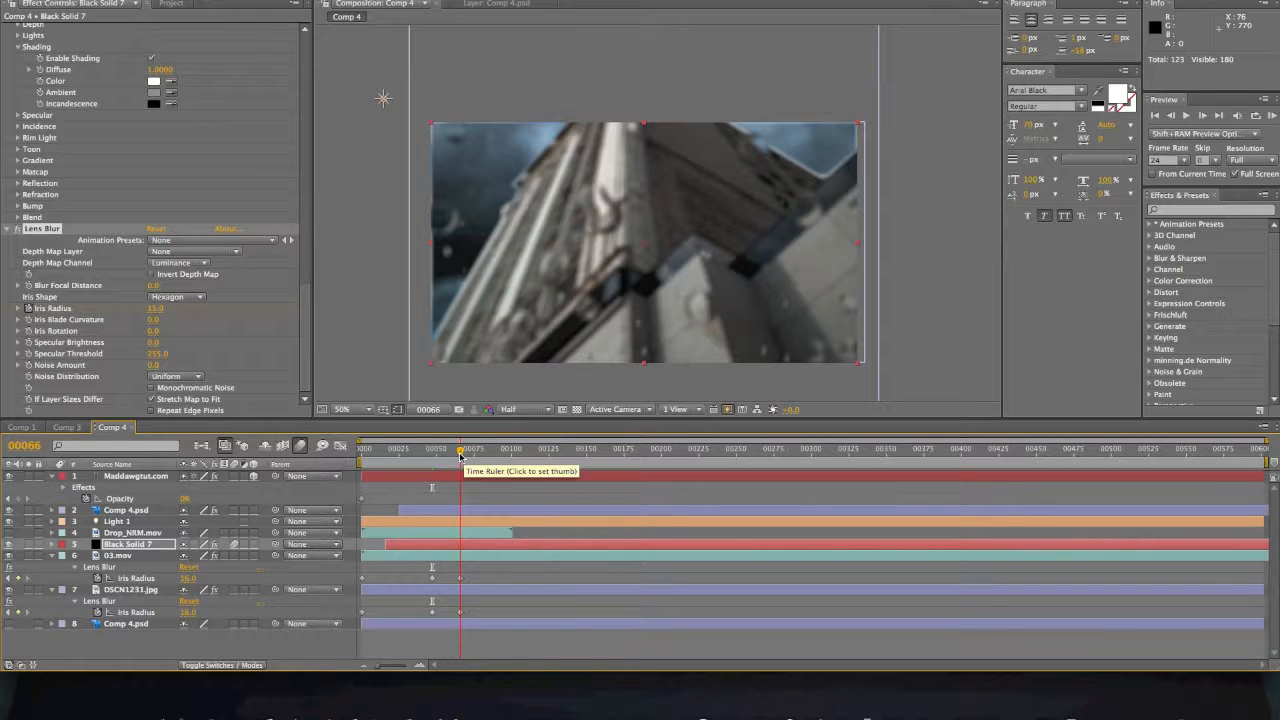
drag(154, 309, 23, 311)
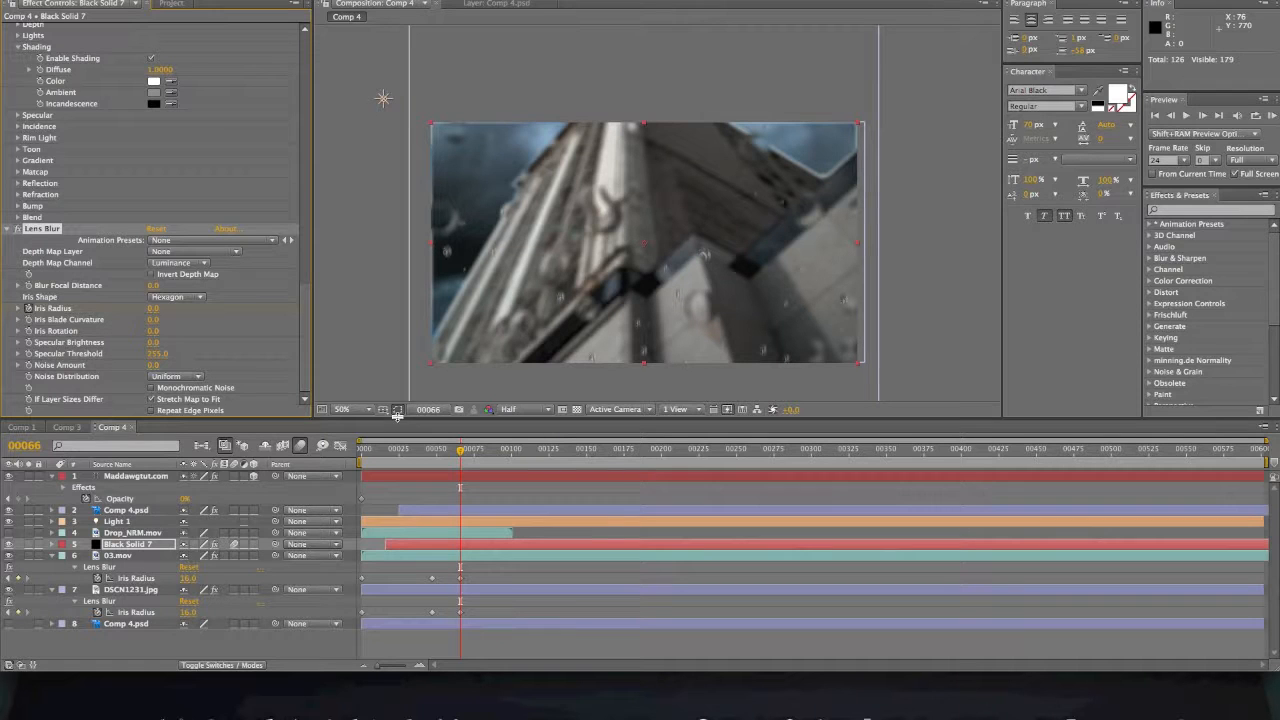
Step: Start an Iris Radius keyframe at frame 47 for the Lens Blur on the upper Comp 4.psd layer
click(137, 511)
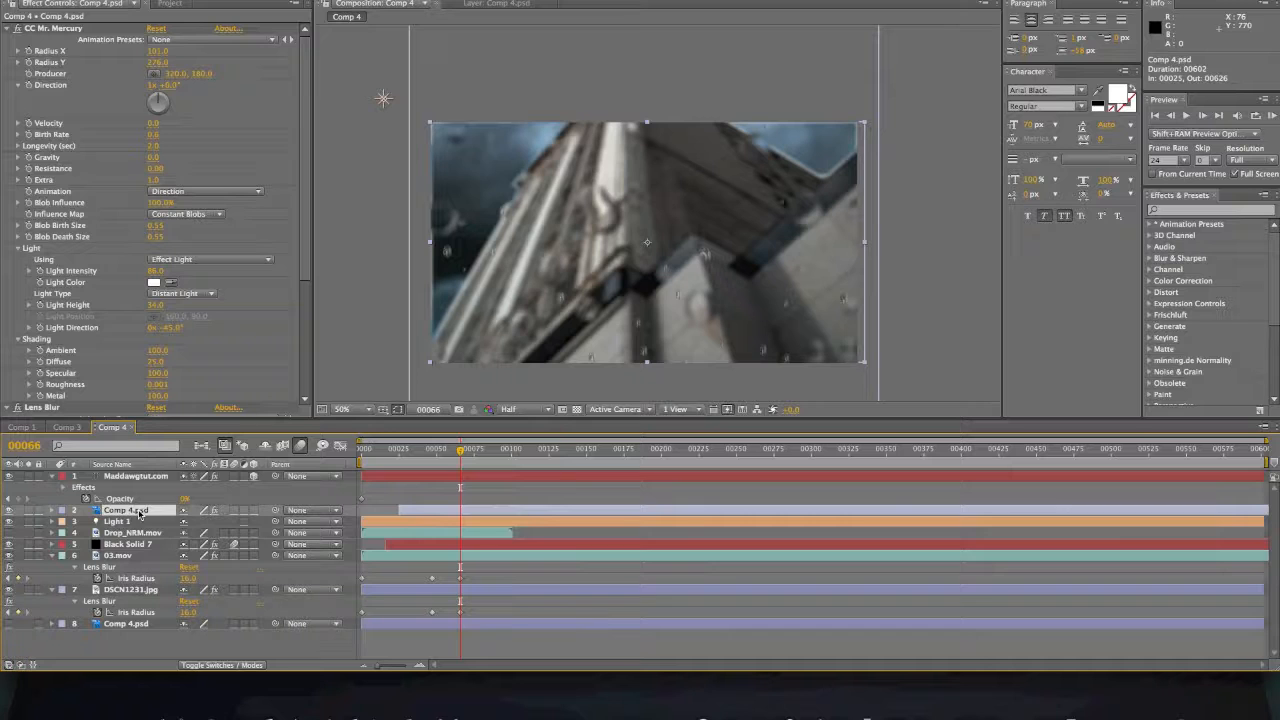
scroll(100, 330, down, 5)
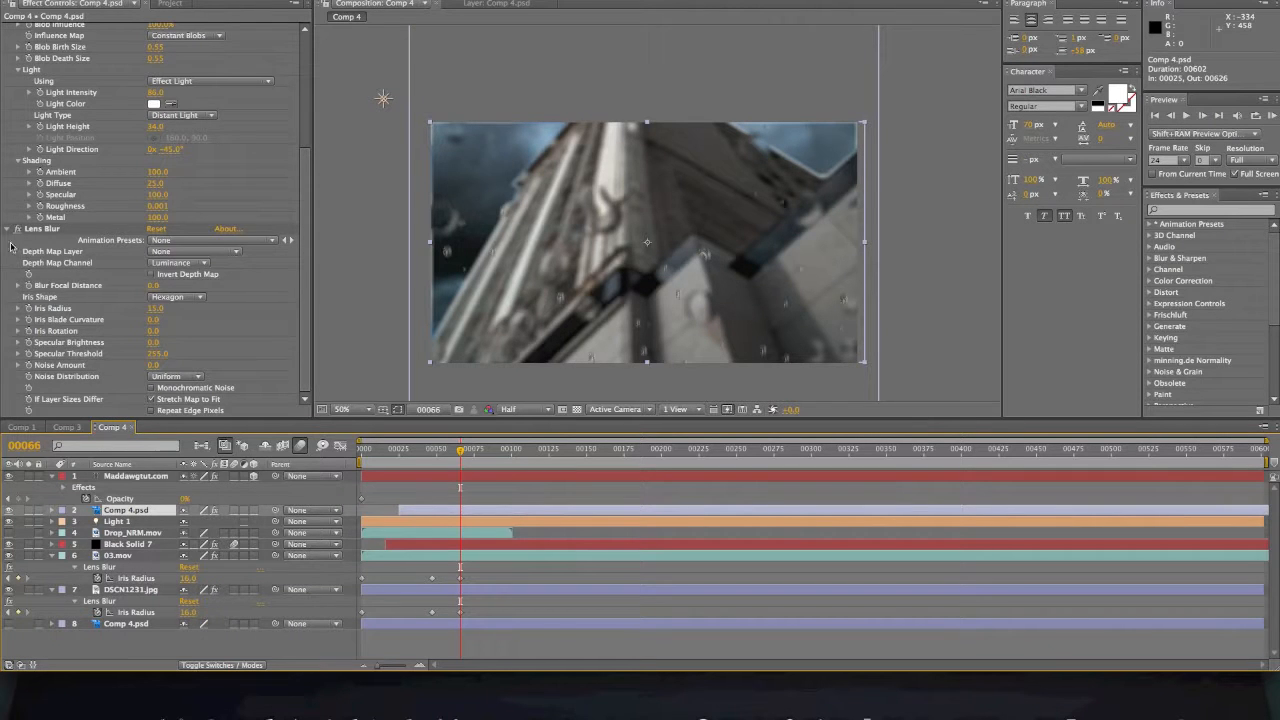
drag(438, 451, 432, 452)
click(29, 308)
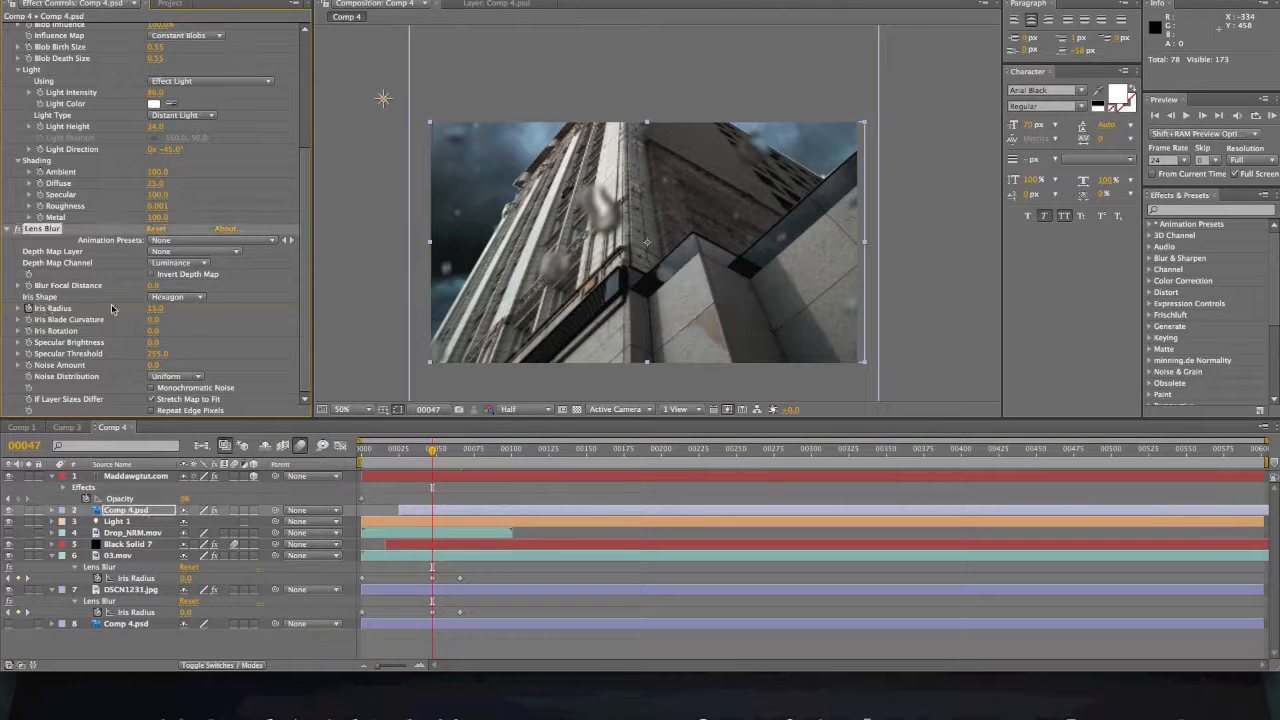
Step: Set the upper Comp 4.psd layer's Lens Blur Iris Radius to 0 at frame 66 and check the raindrops up close
click(469, 457)
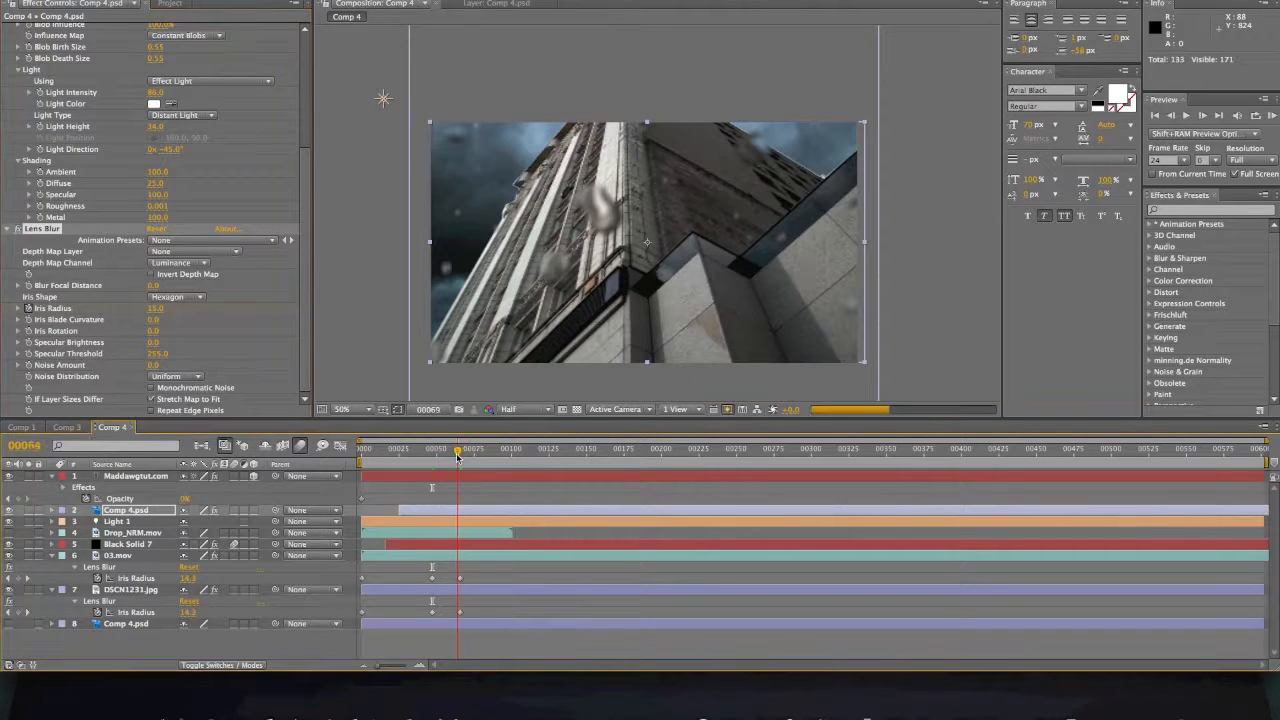
click(459, 457)
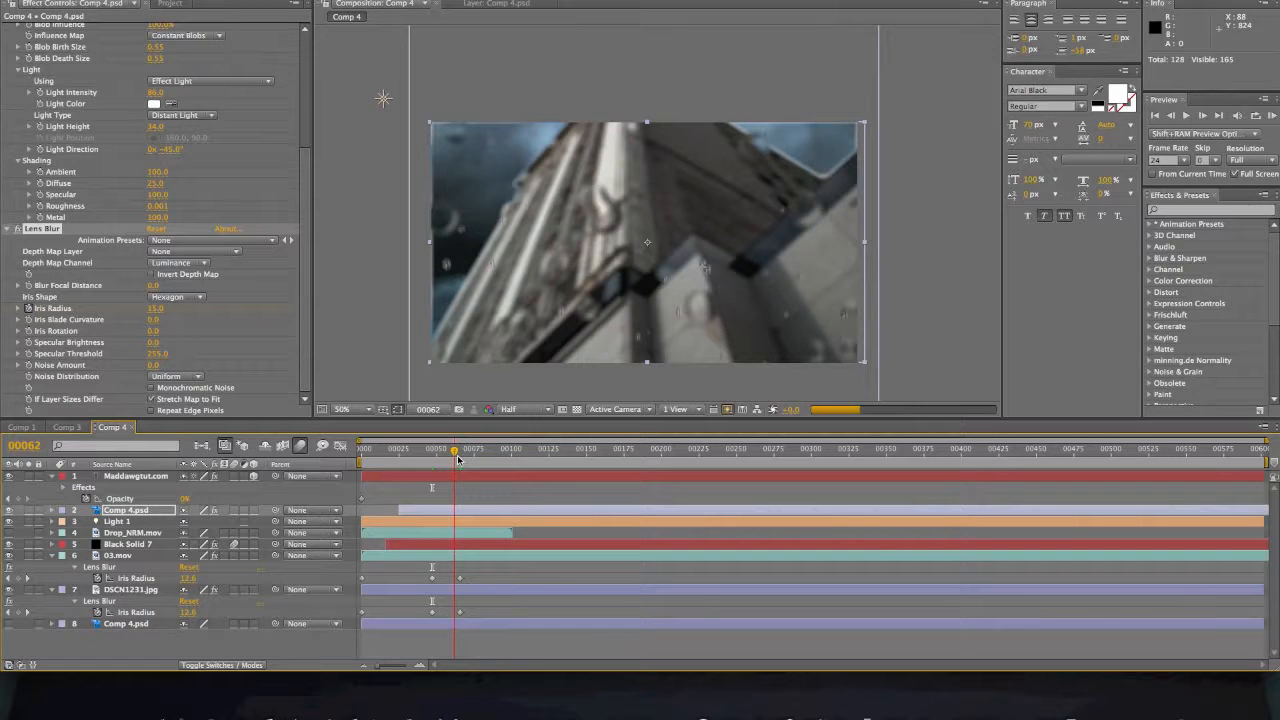
click(461, 456)
text(0)
key(Return)
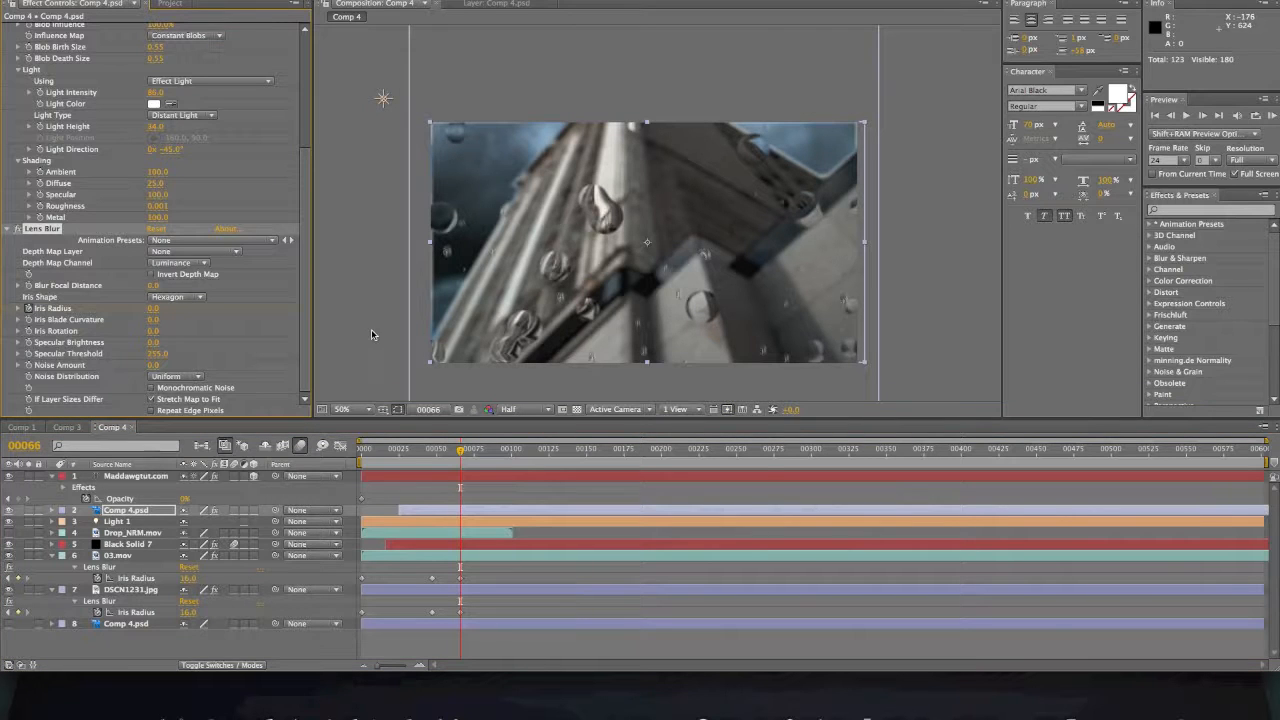
click(371, 335)
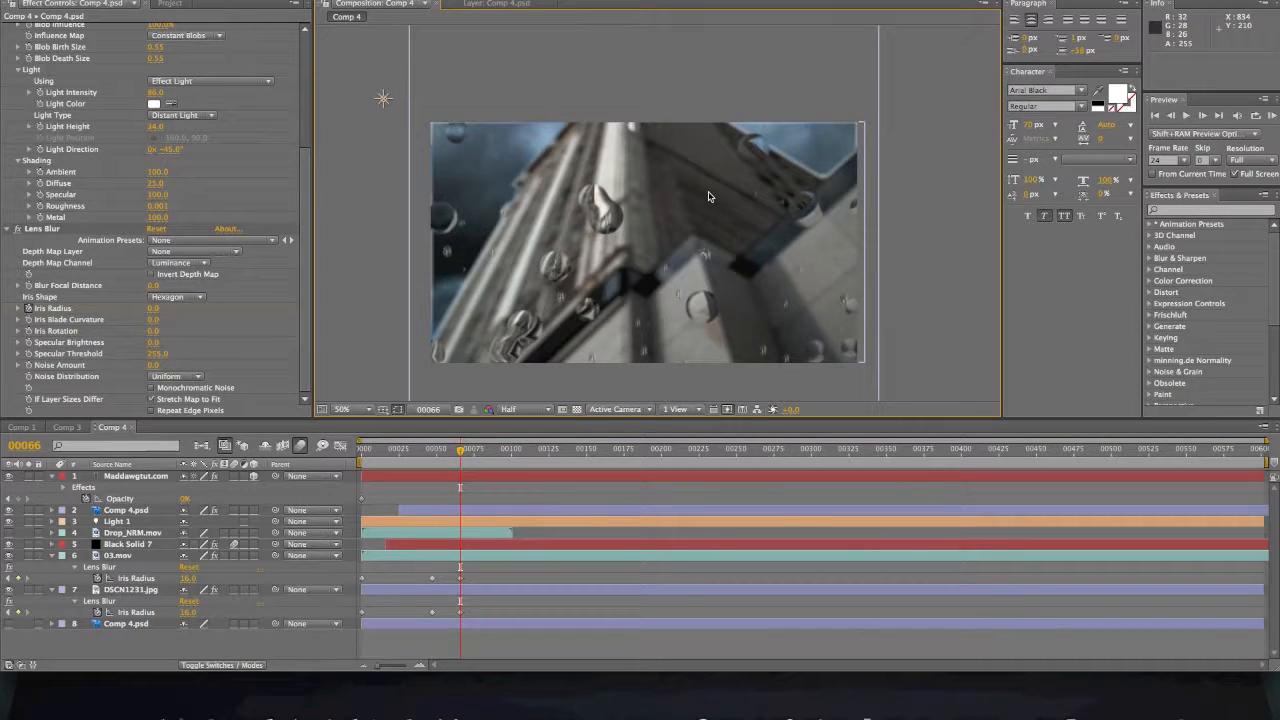
key(period)
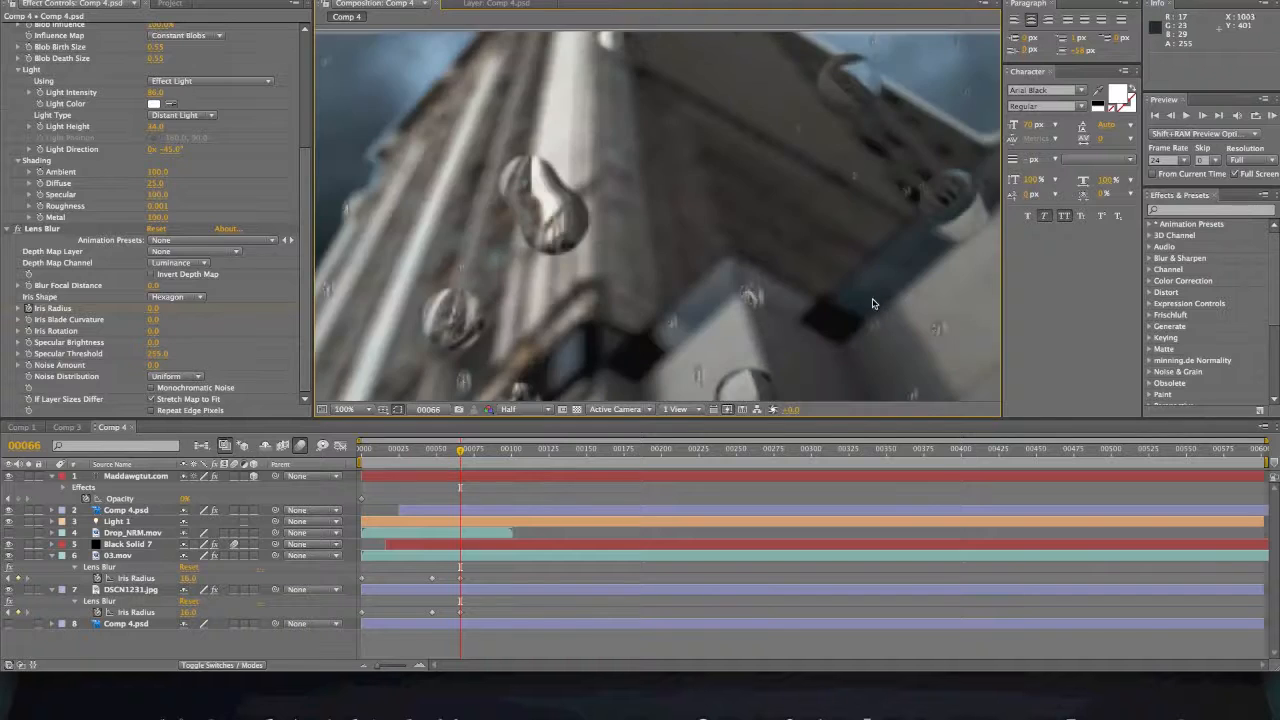
scroll(816, 309, down, 2)
scroll(808, 310, up, 1)
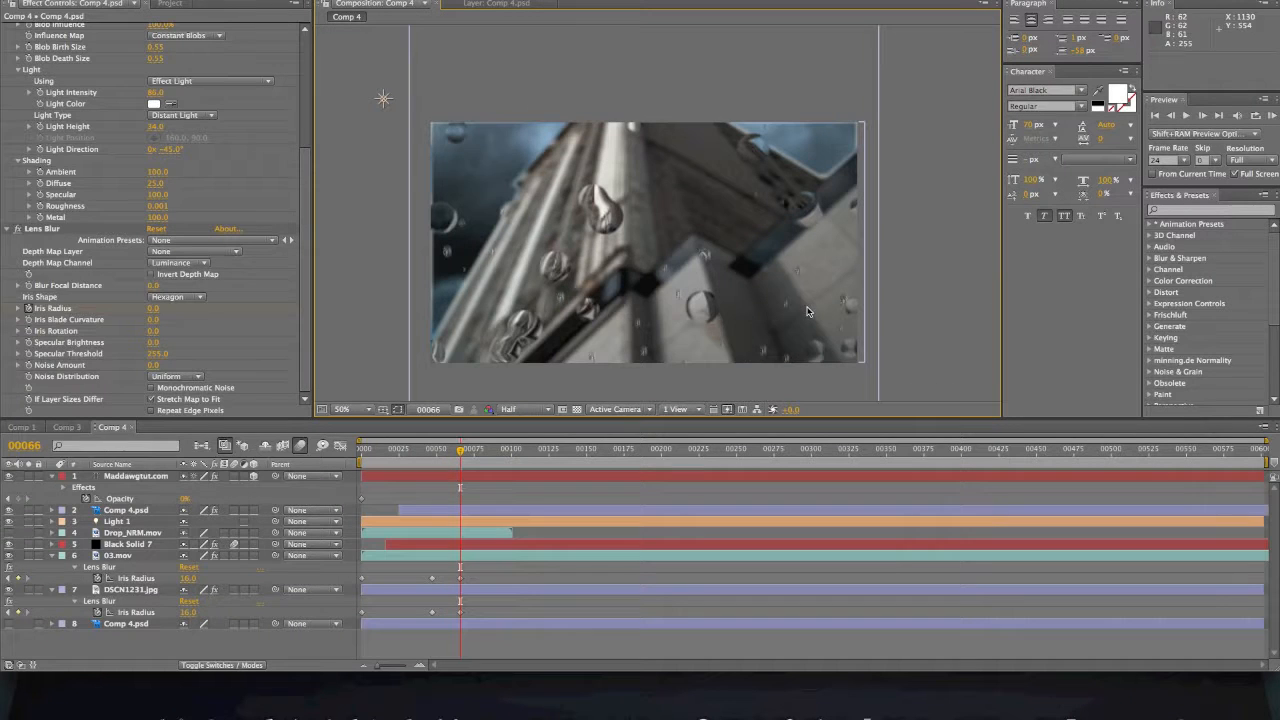
Step: Add a new adjustment layer above all layers and apply the Exposure effect to it
drag(460, 452, 484, 454)
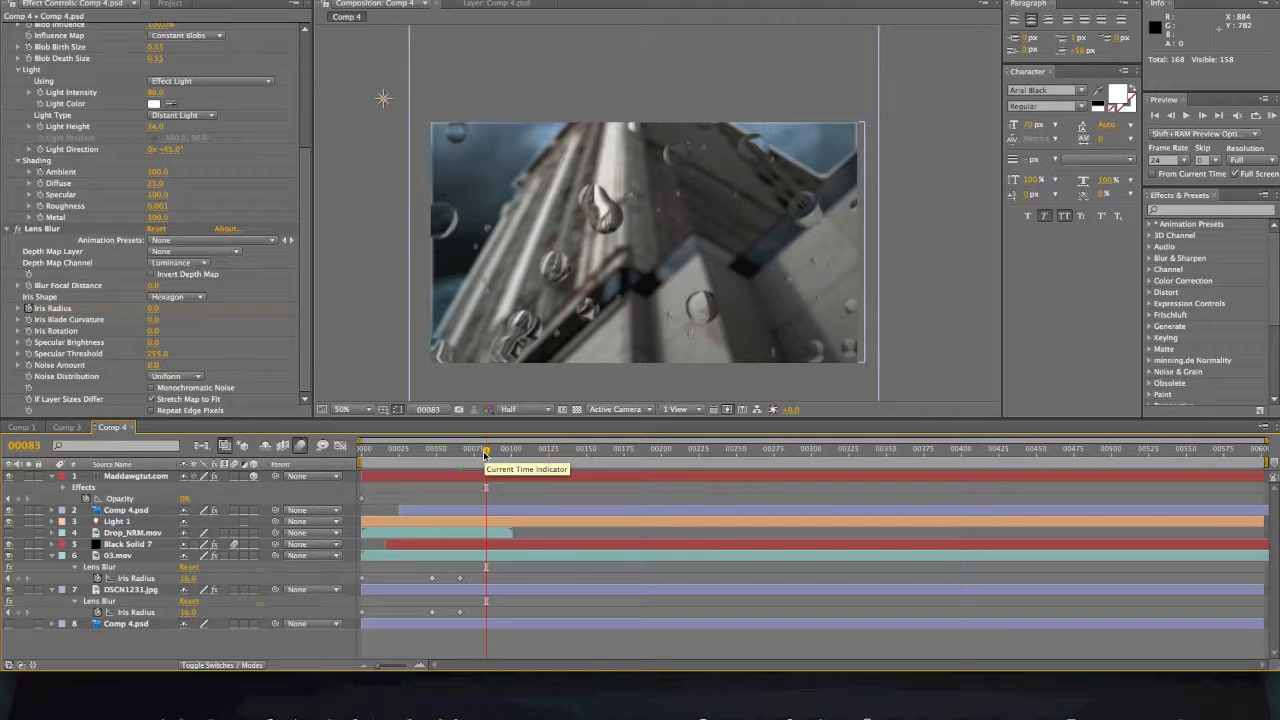
drag(485, 452, 457, 452)
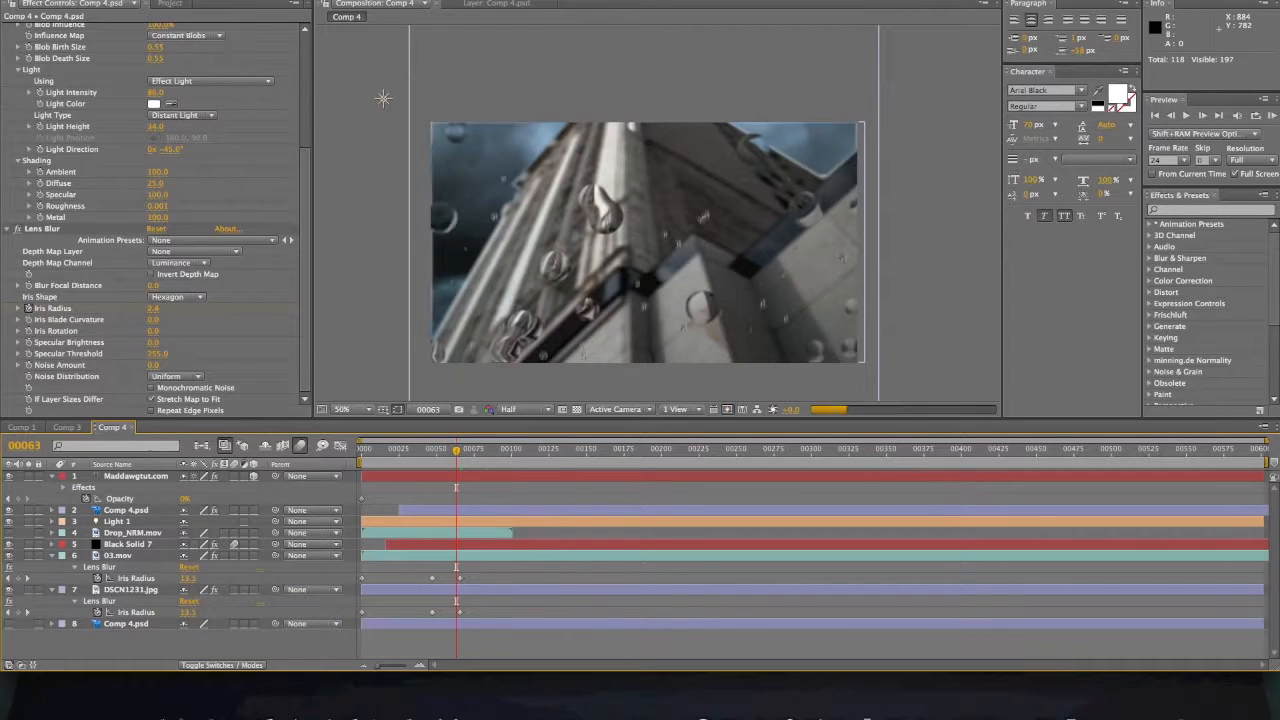
click(245, 0)
mouse_move(258, 0)
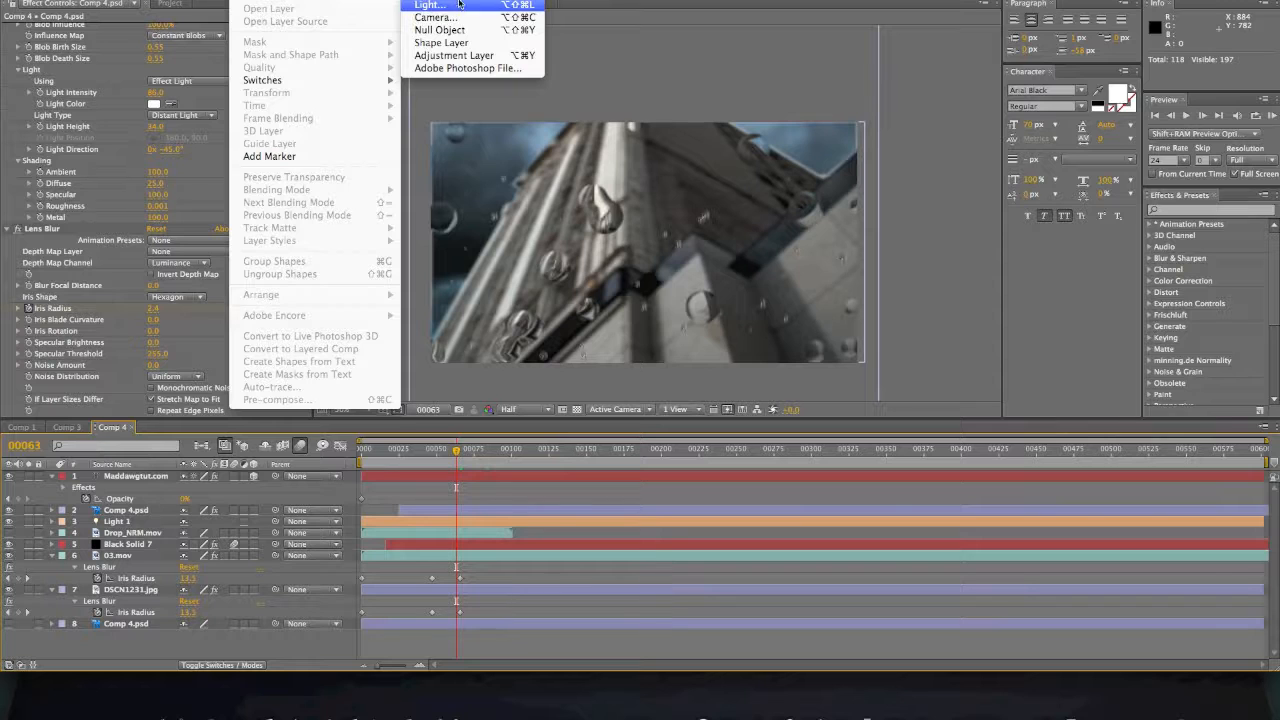
click(455, 55)
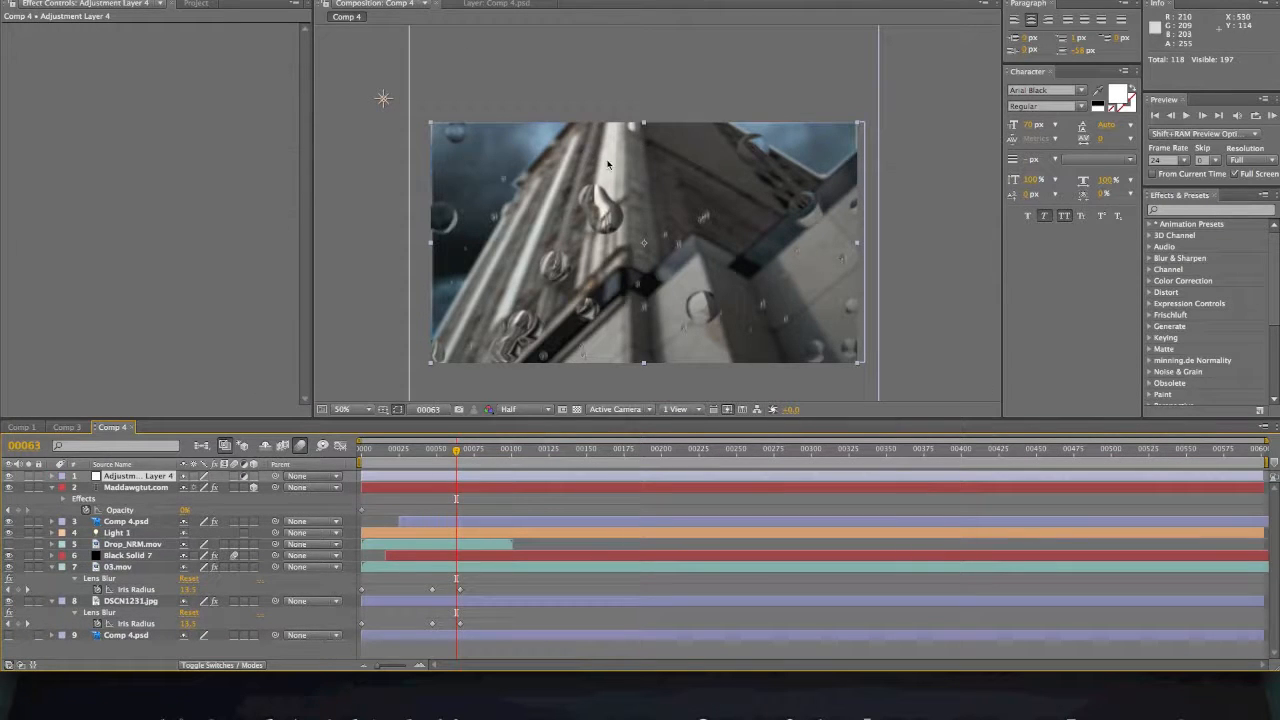
click(280, 0)
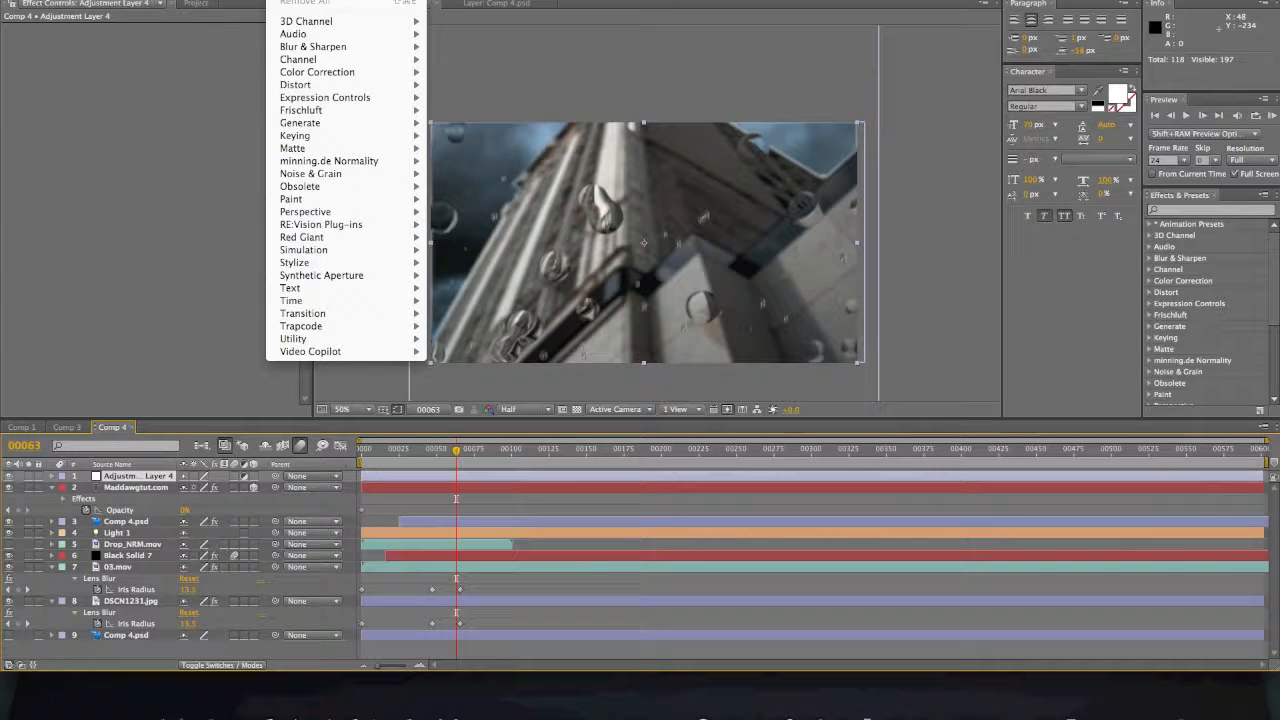
mouse_move(318, 76)
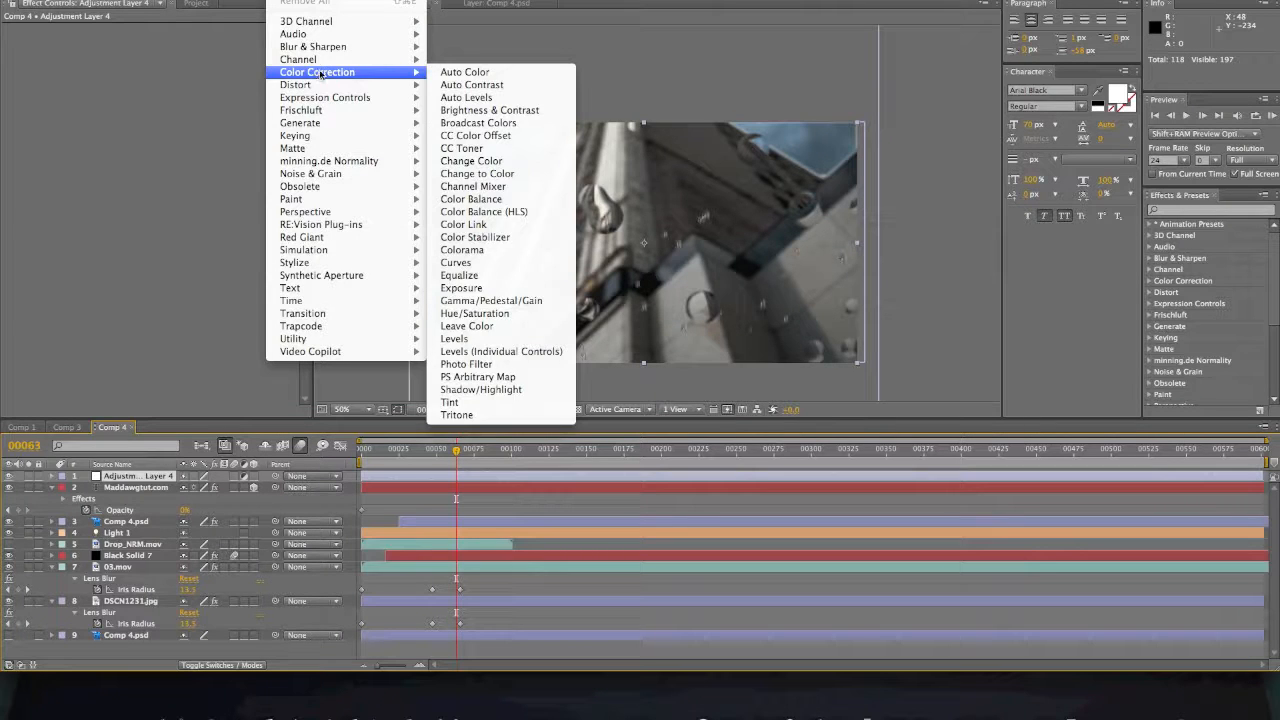
click(461, 288)
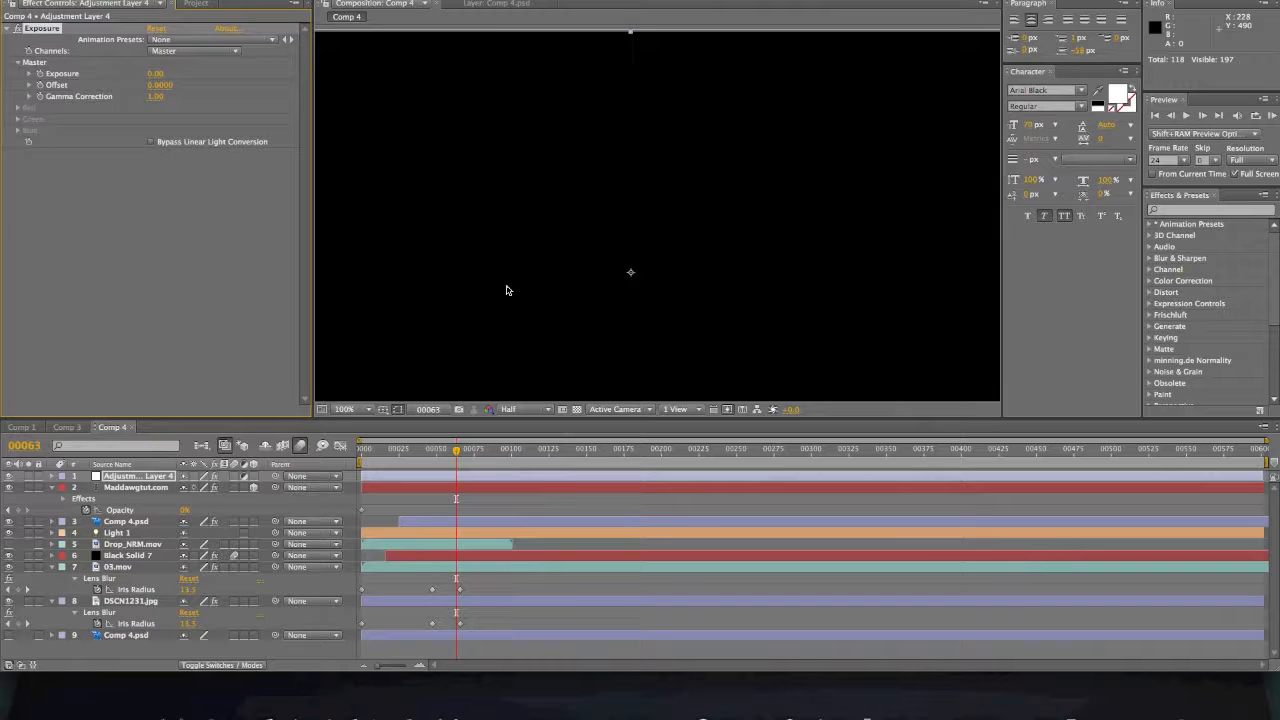
scroll(512, 285, down, 2)
scroll(512, 284, up, 2)
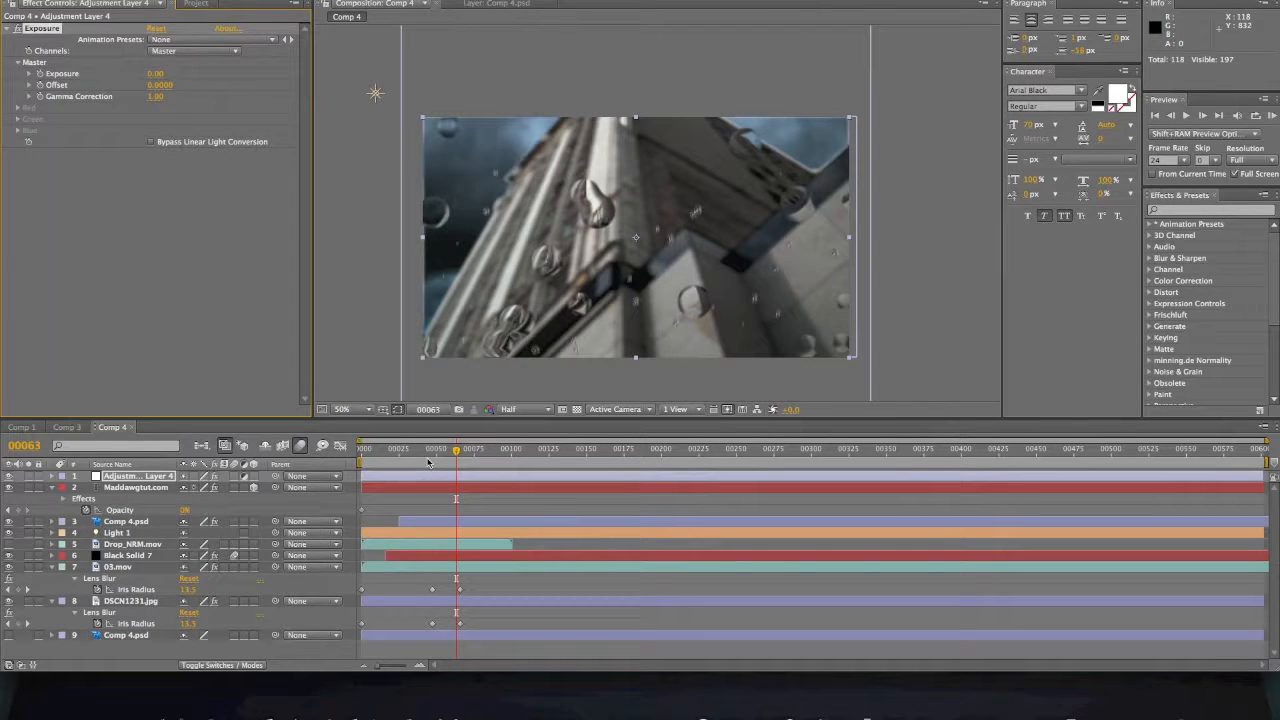
Step: Start an Exposure keyframe on the adjustment layer at frame 47 and raise Exposure to about 5.2 at frame 51
mouse_move(458, 455)
mouse_down()
mouse_move(408, 455)
mouse_move(433, 455)
mouse_up()
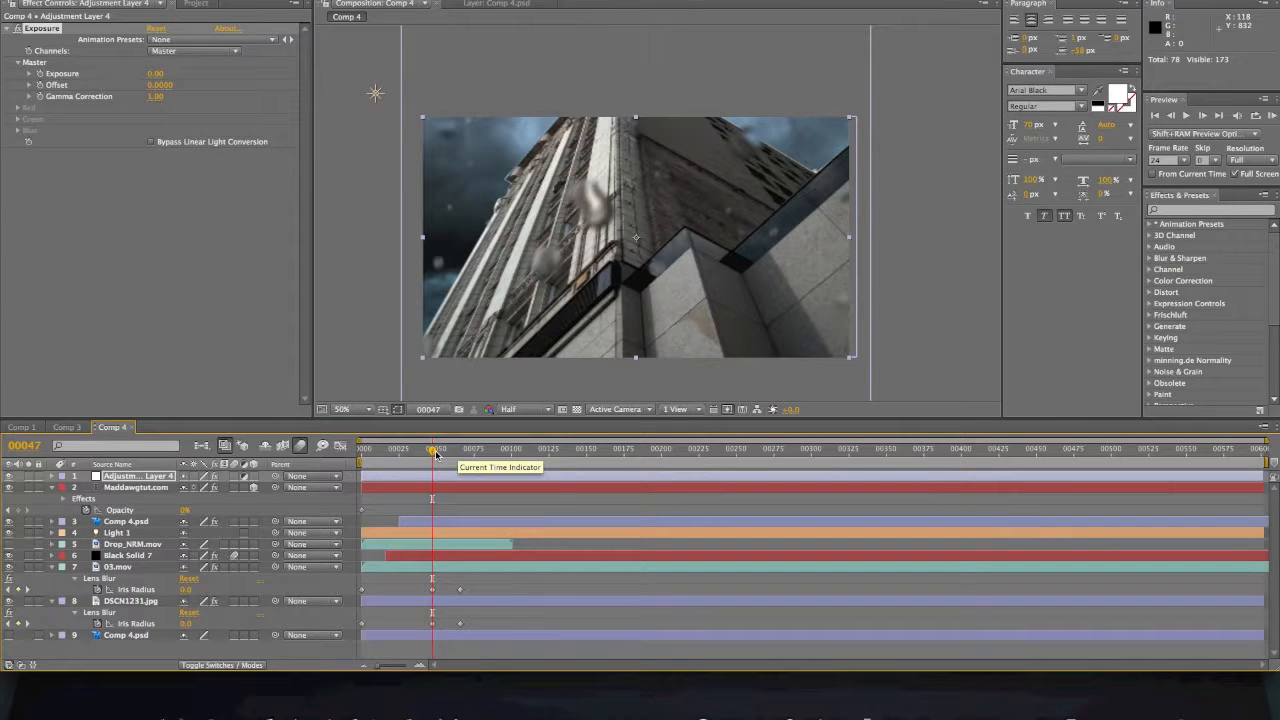
drag(433, 455, 436, 455)
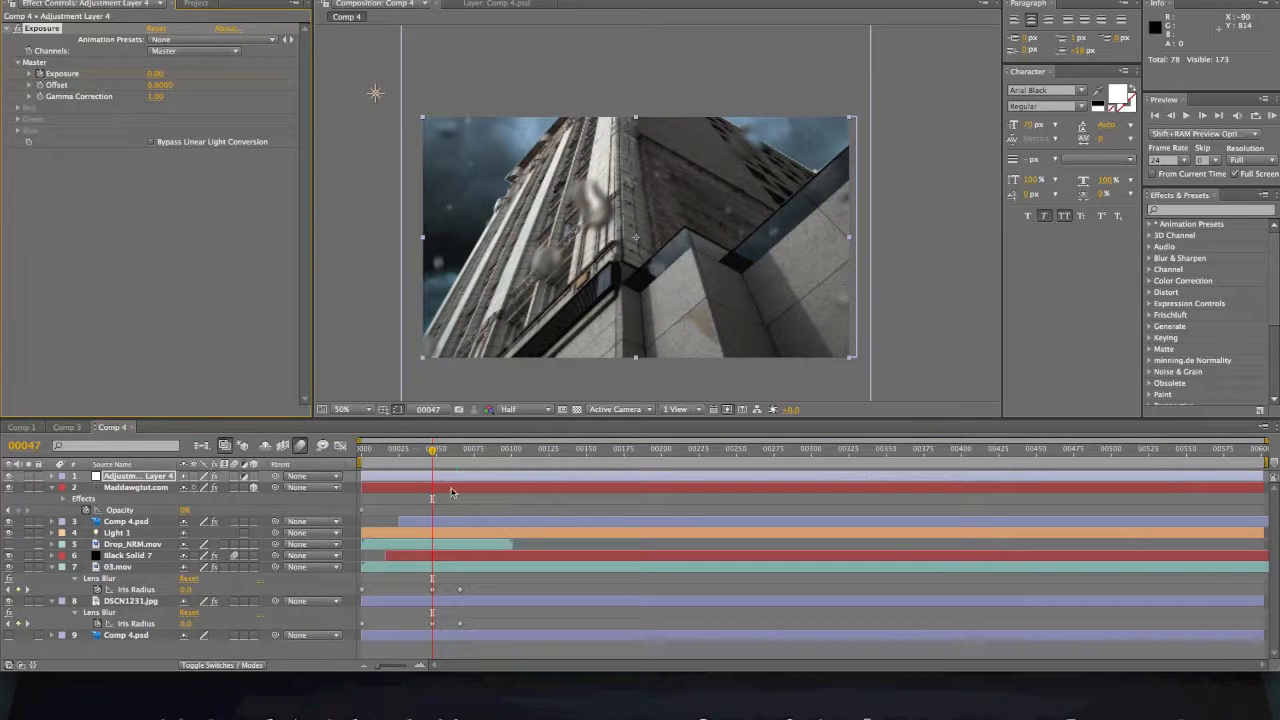
click(437, 452)
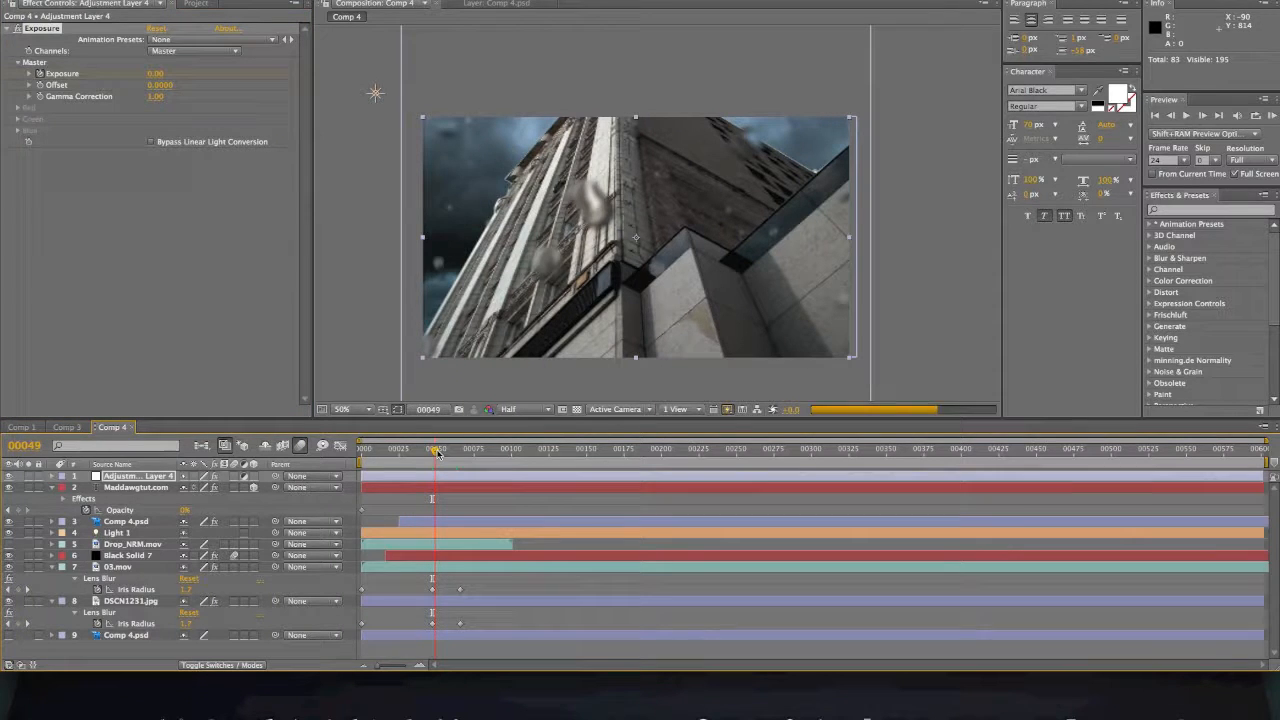
click(438, 452)
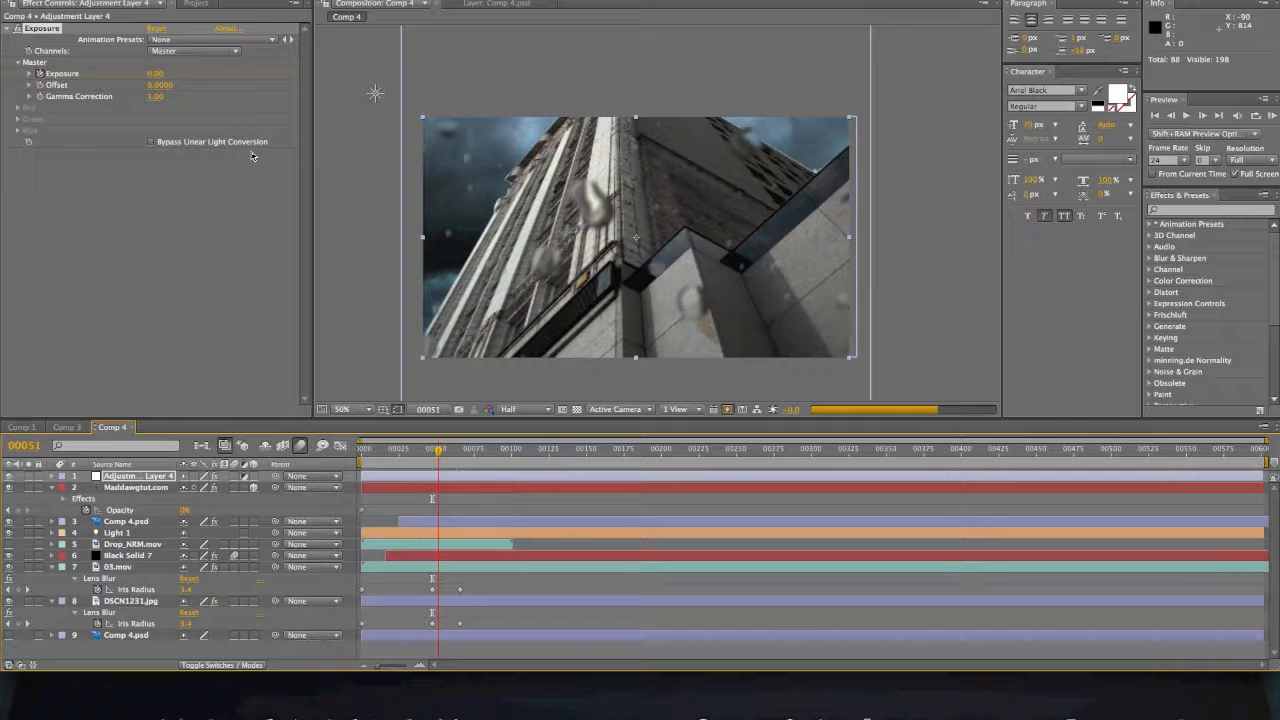
mouse_move(174, 73)
mouse_down()
mouse_move(188, 75)
mouse_move(144, 73)
mouse_move(156, 73)
mouse_up()
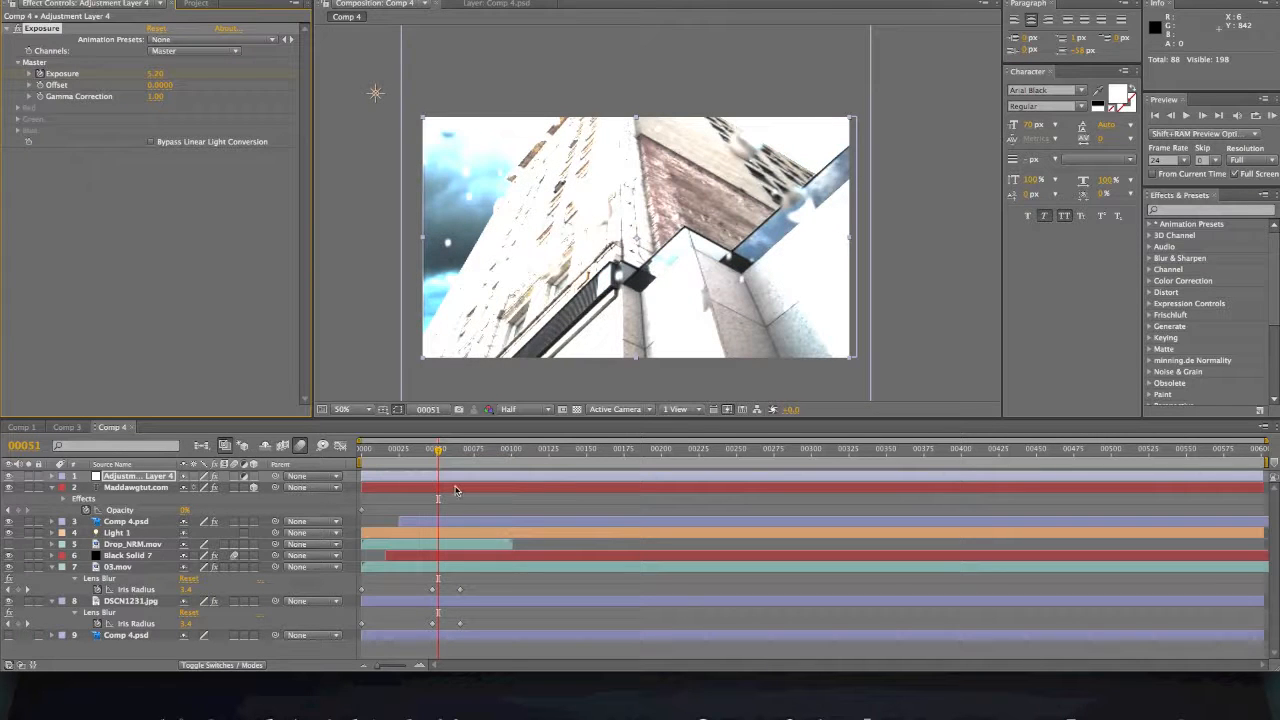
Step: Set the adjustment layer's Exposure to 0 at frame 55 and reveal its keyframes in the timeline
drag(438, 452, 444, 450)
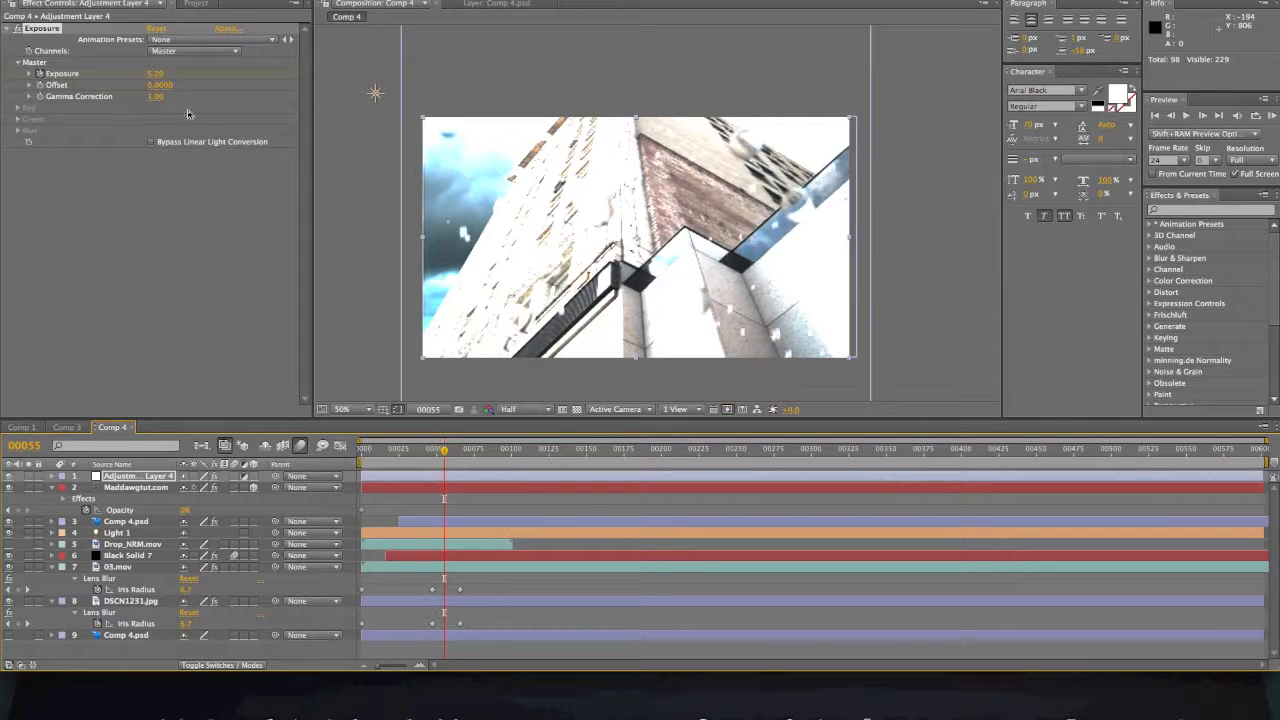
drag(155, 74, 123, 73)
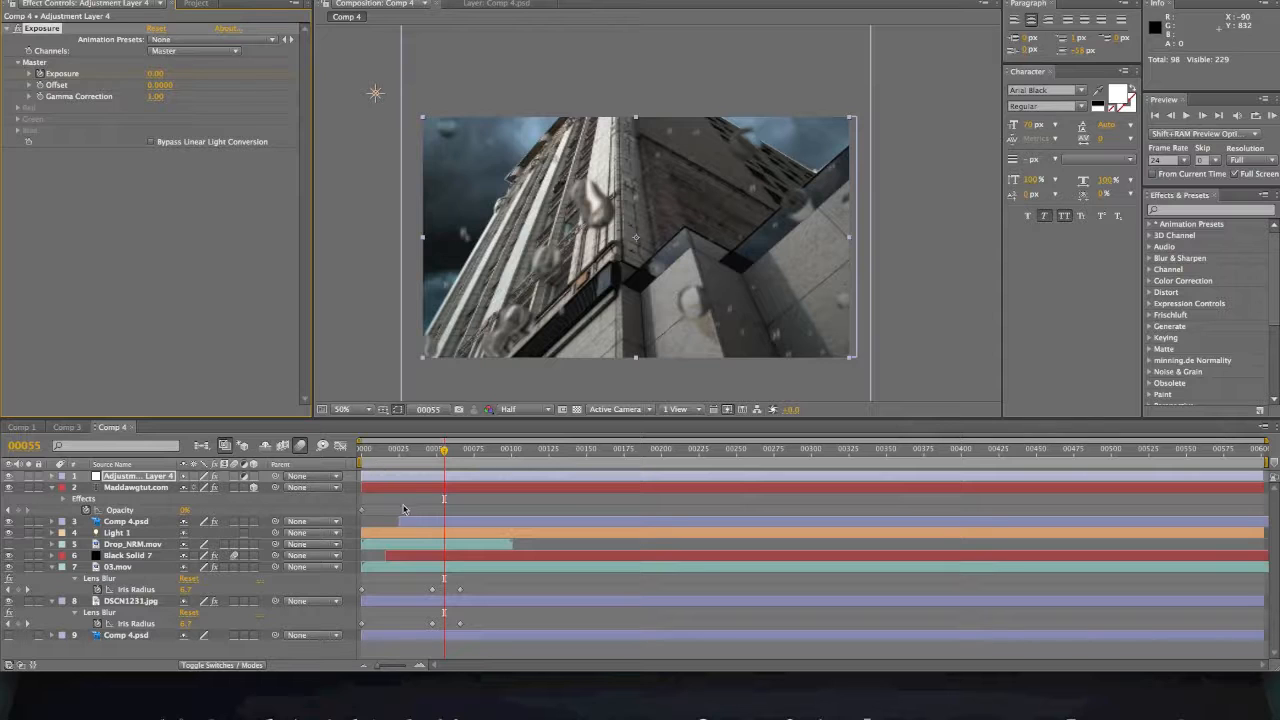
click(412, 479)
key(u)
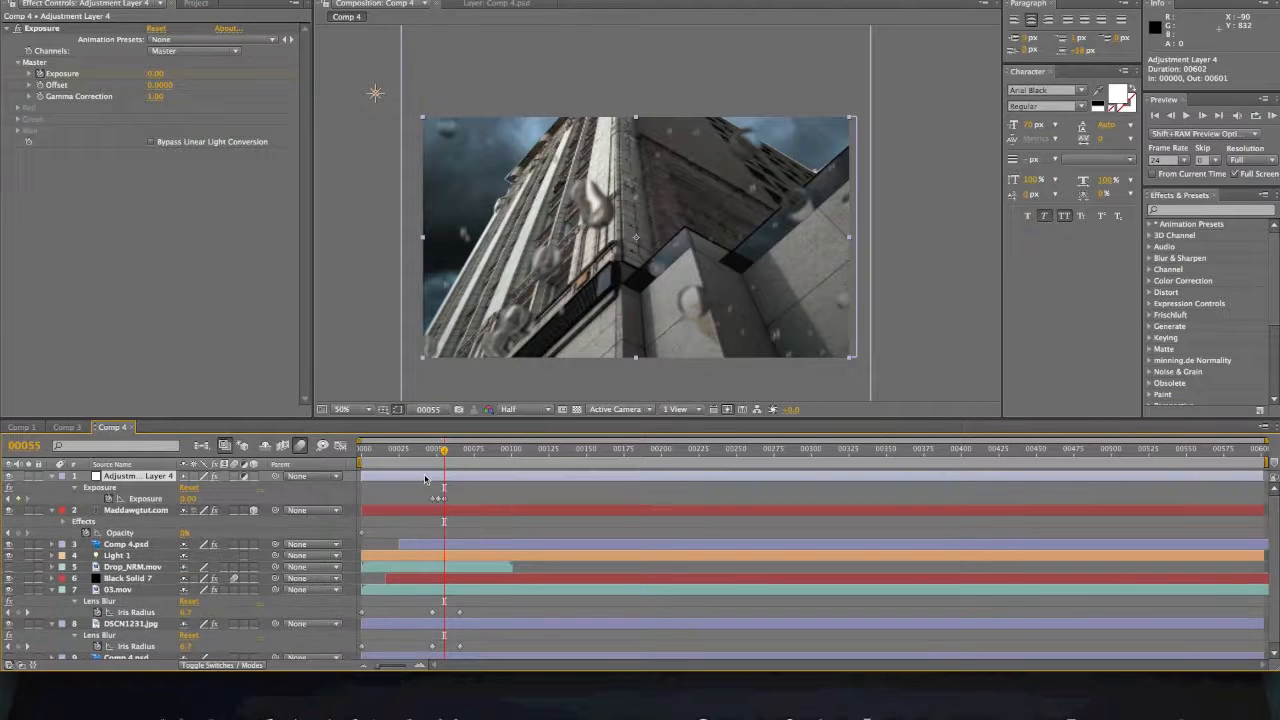
Step: Start the work area at frame 47 and hide the upper Comp 4.psd, Light 1 and Black Solid 7 layers
drag(367, 463, 430, 461)
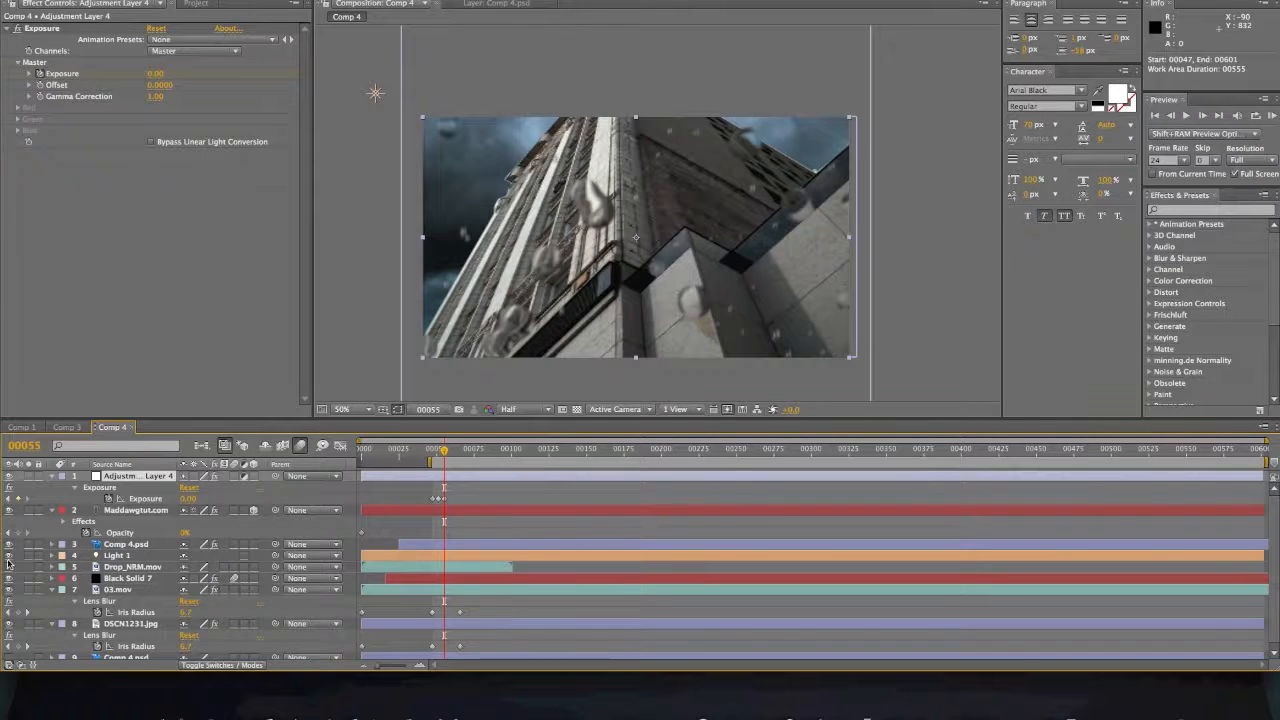
scroll(11, 573, down, 1)
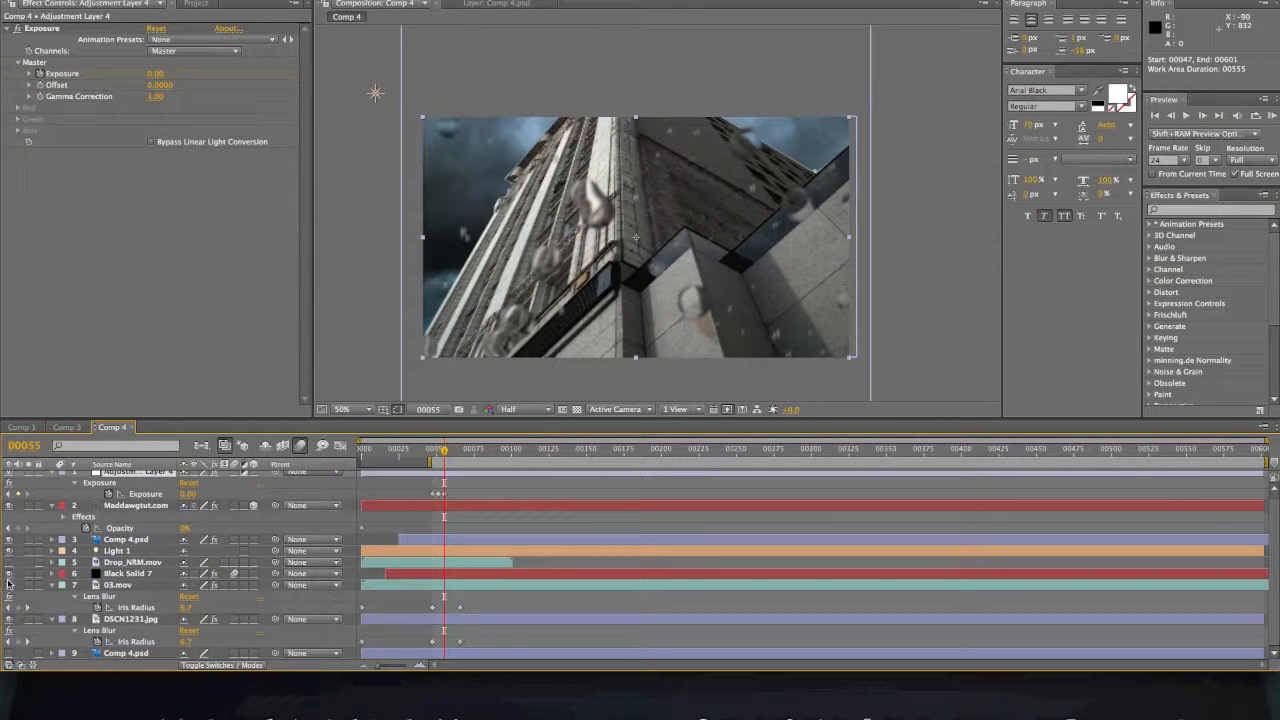
drag(15, 572, 13, 552)
click(13, 552)
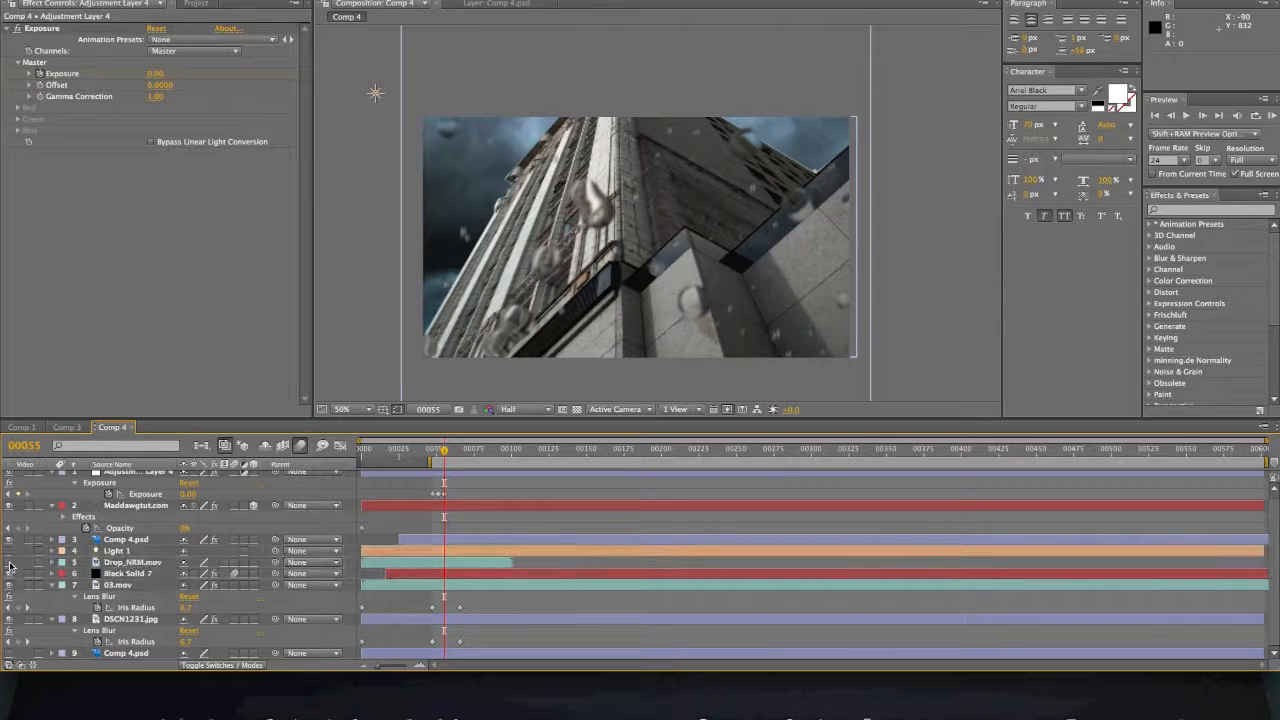
click(10, 573)
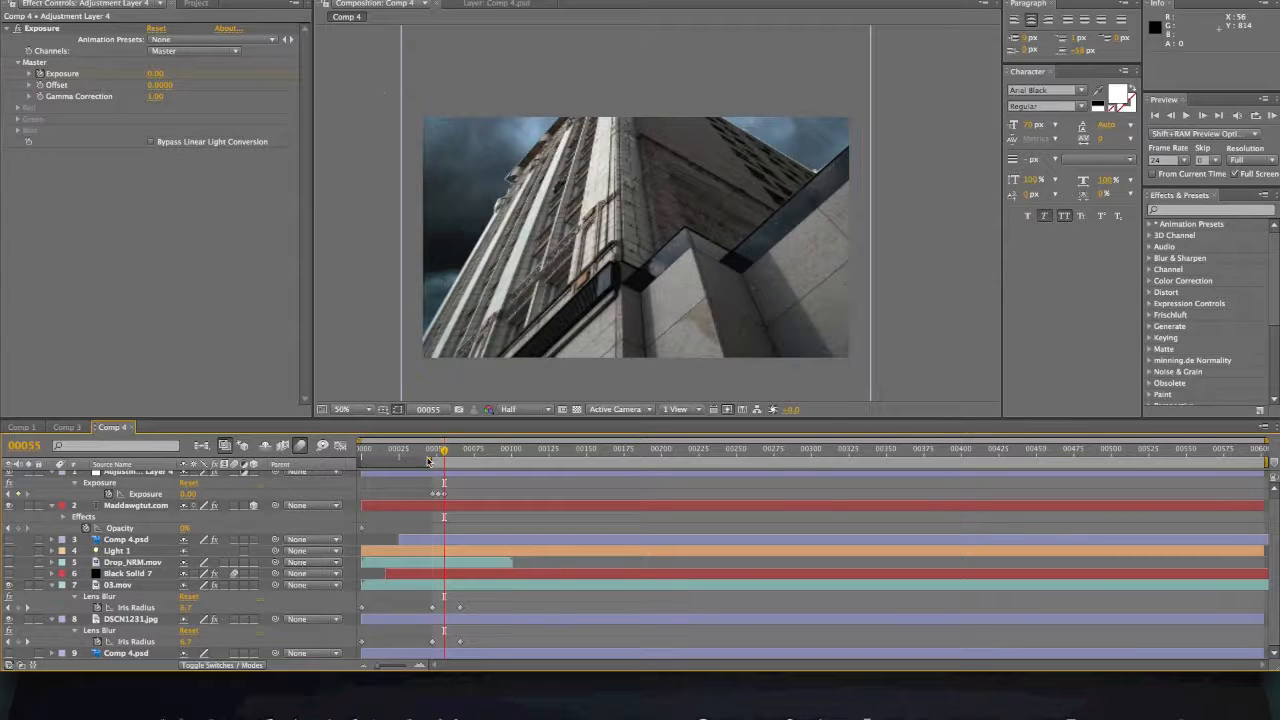
Step: Preview the exposure flash and the building's blur transition from about frame 47
key(space)
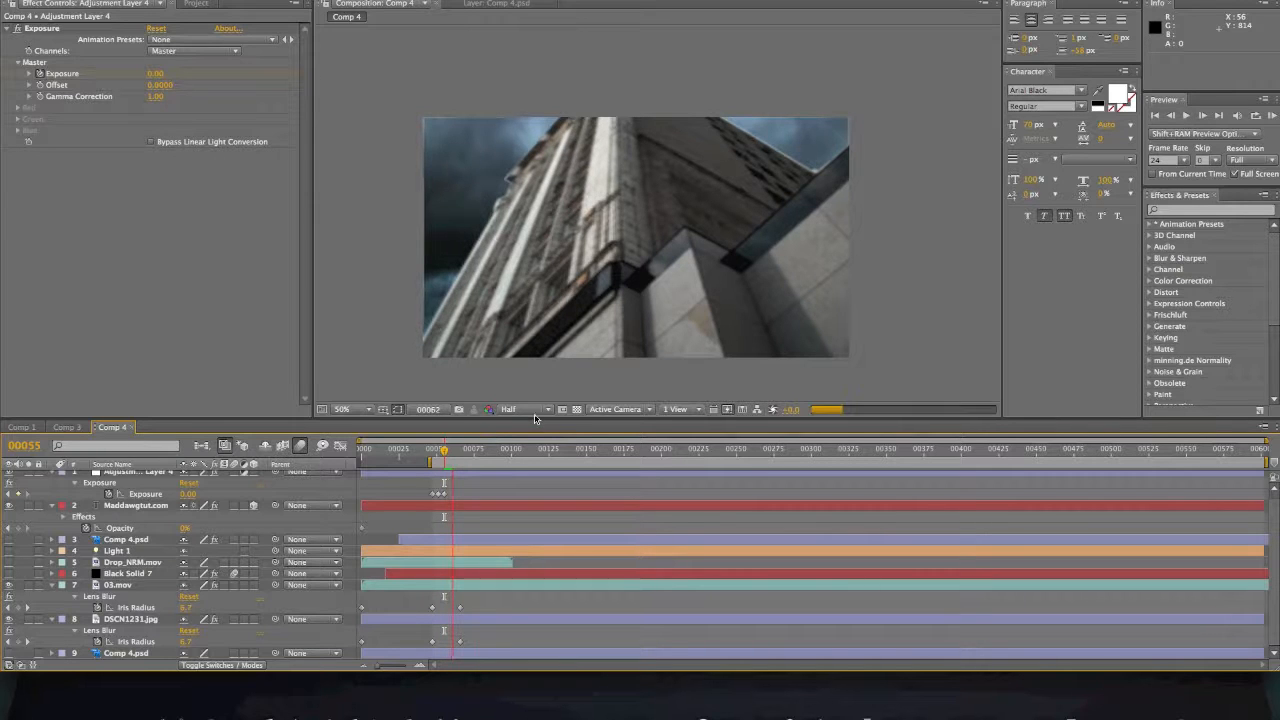
key(space)
click(431, 453)
key(space)
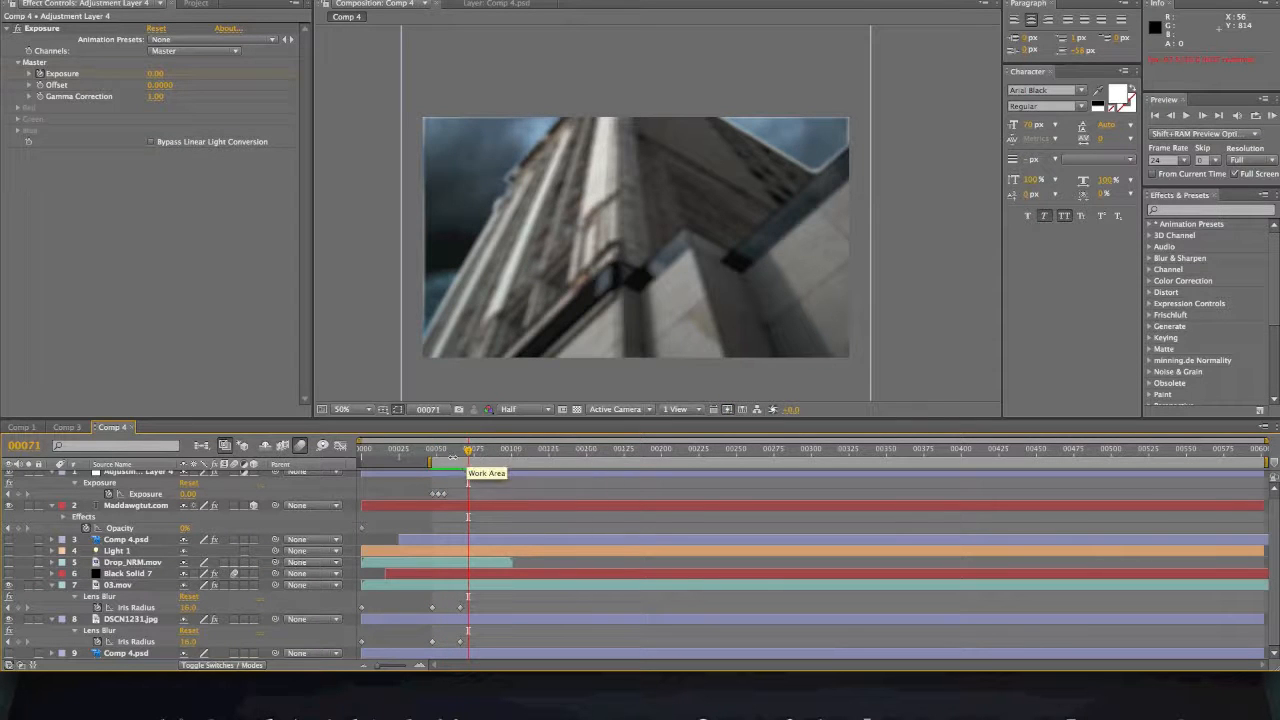
Step: Extend the work area back to frame 0 and show Black Solid 7, Light 1 and the upper Comp 4.psd layer again
drag(429, 462, 362, 462)
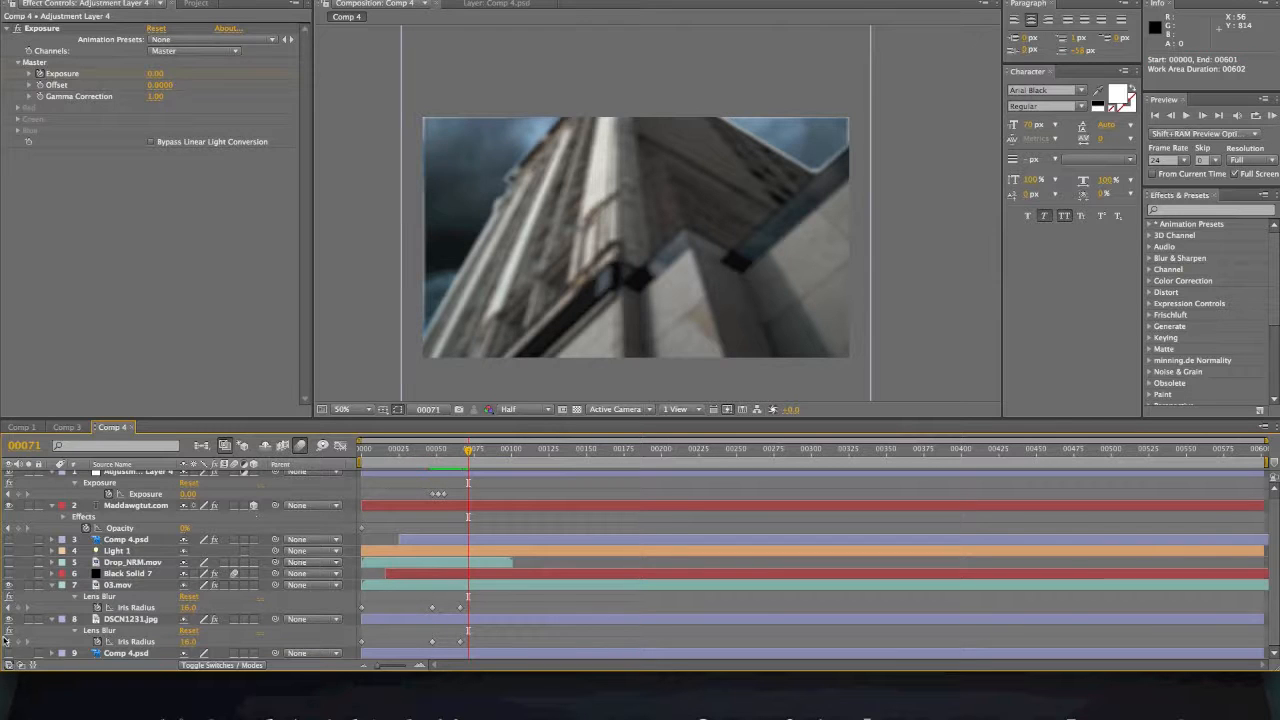
click(9, 575)
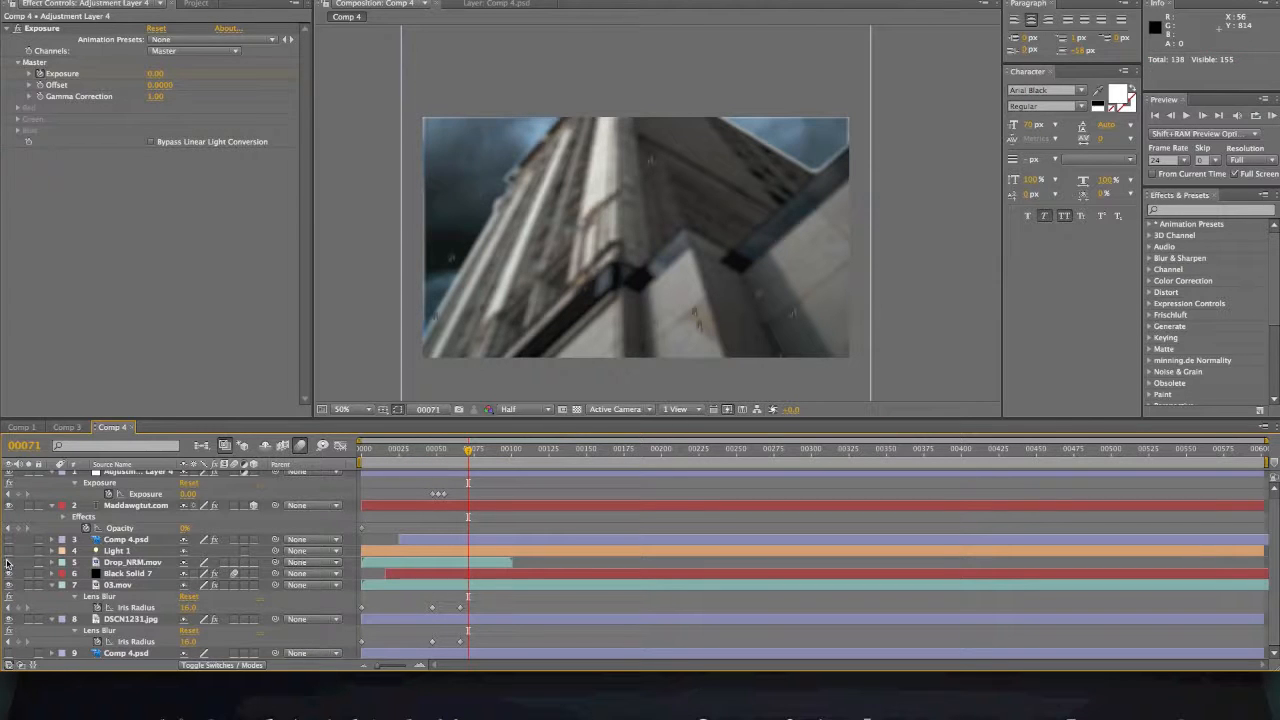
drag(9, 552, 9, 540)
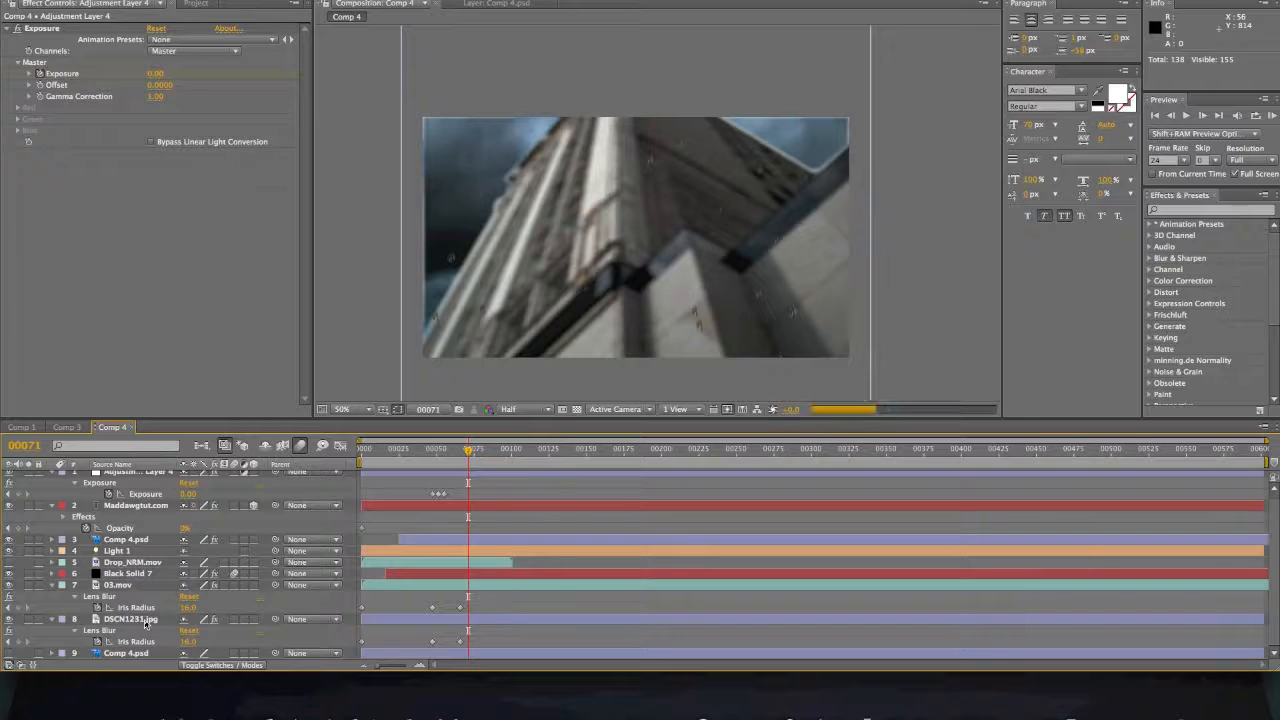
click(379, 254)
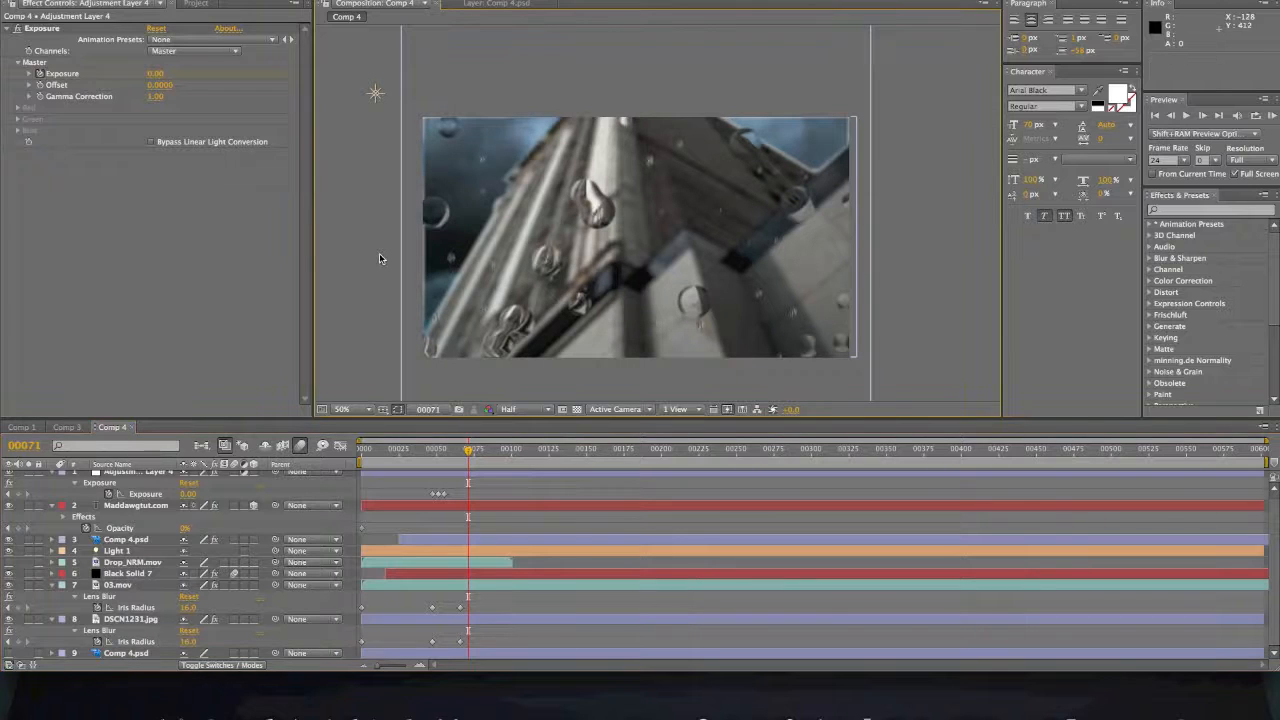